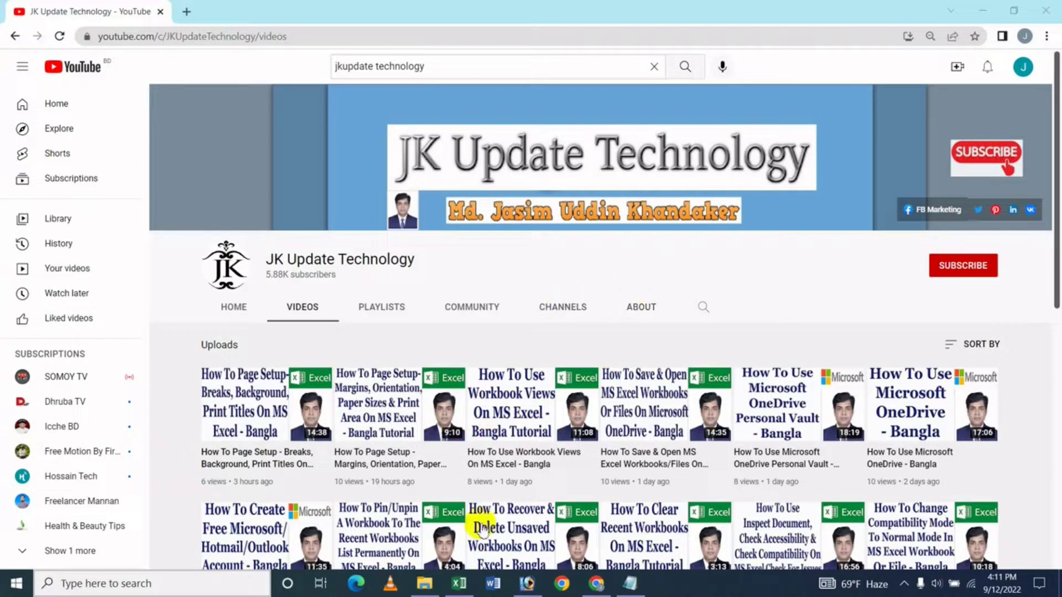
Switch from YouTube to the Sales Report Final workbook in Excel and select cell H7.
click(459, 583)
click(387, 318)
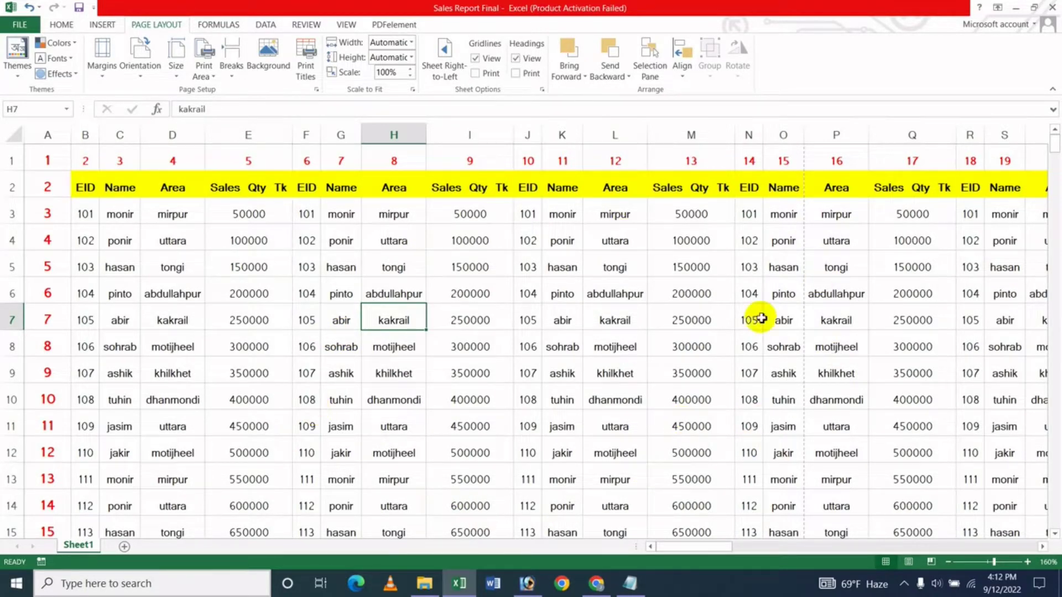
From cell D6, use Insert > Header & Footer to open the sales sheet's page header for editing.
click(202, 303)
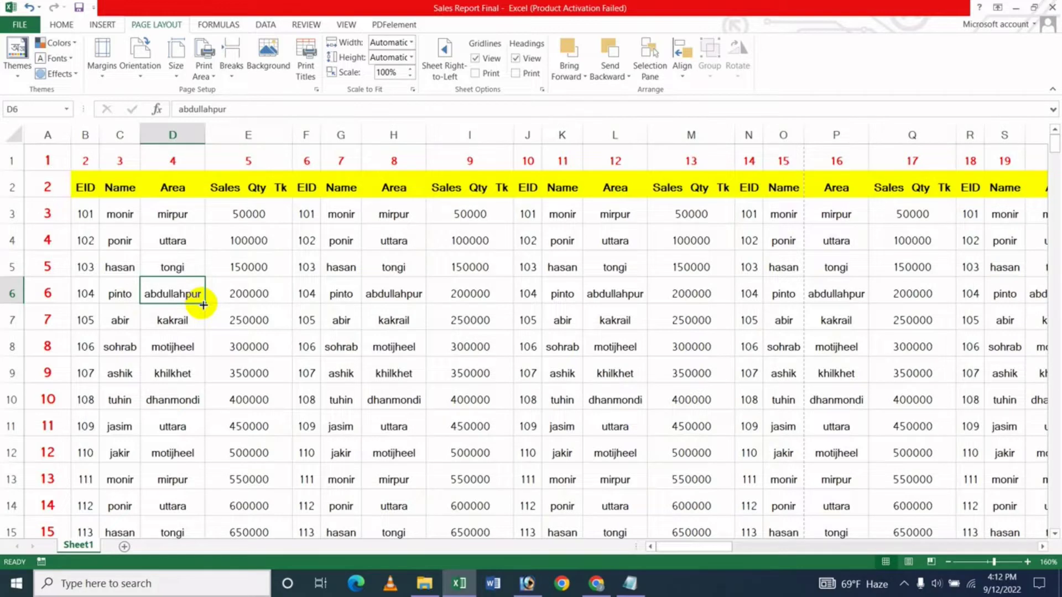
click(103, 28)
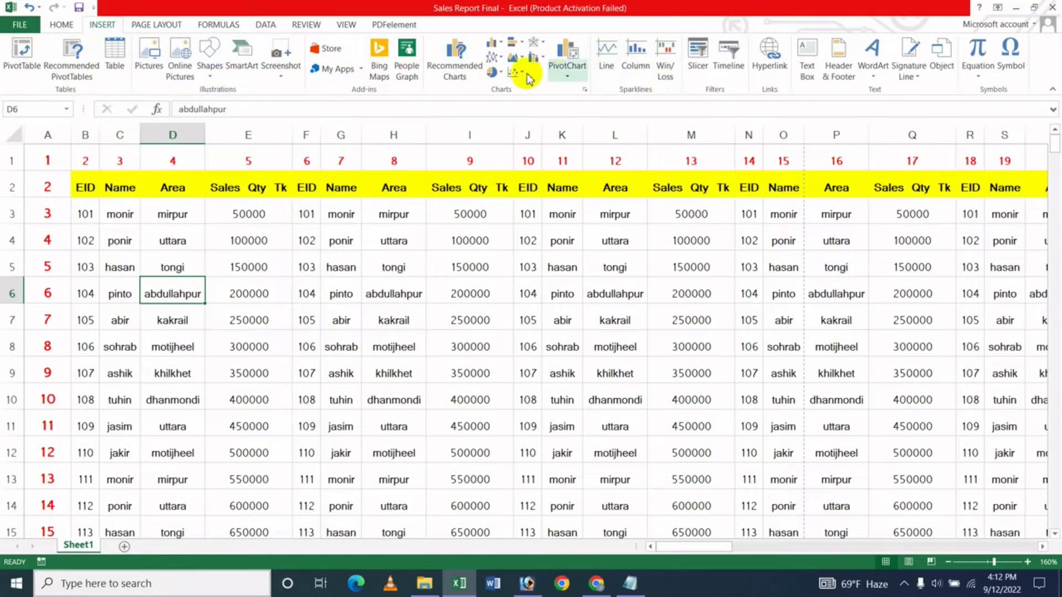
click(840, 74)
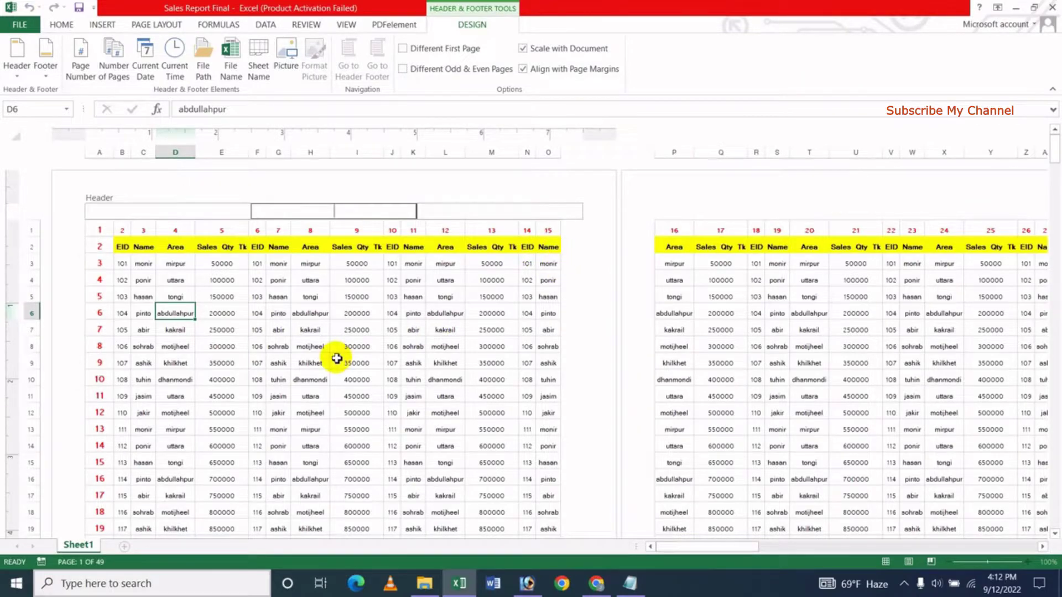
Leave header editing and scroll down through the report's pages, then back up to row 1.
click(284, 393)
scroll(339, 394, down, 3)
scroll(337, 401, down, 2)
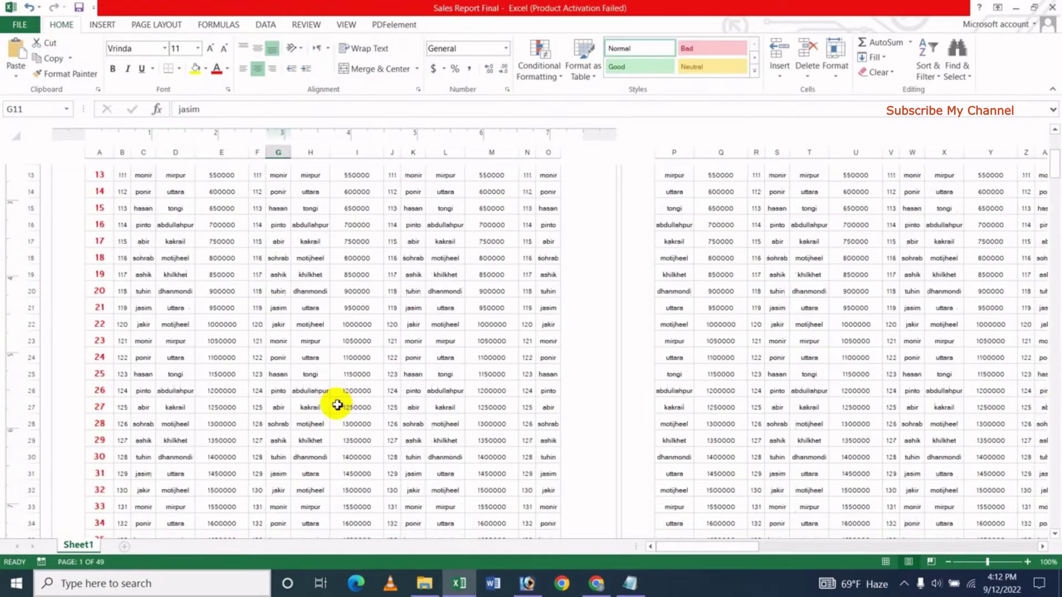
scroll(337, 406, down, 3)
scroll(338, 405, down, 2)
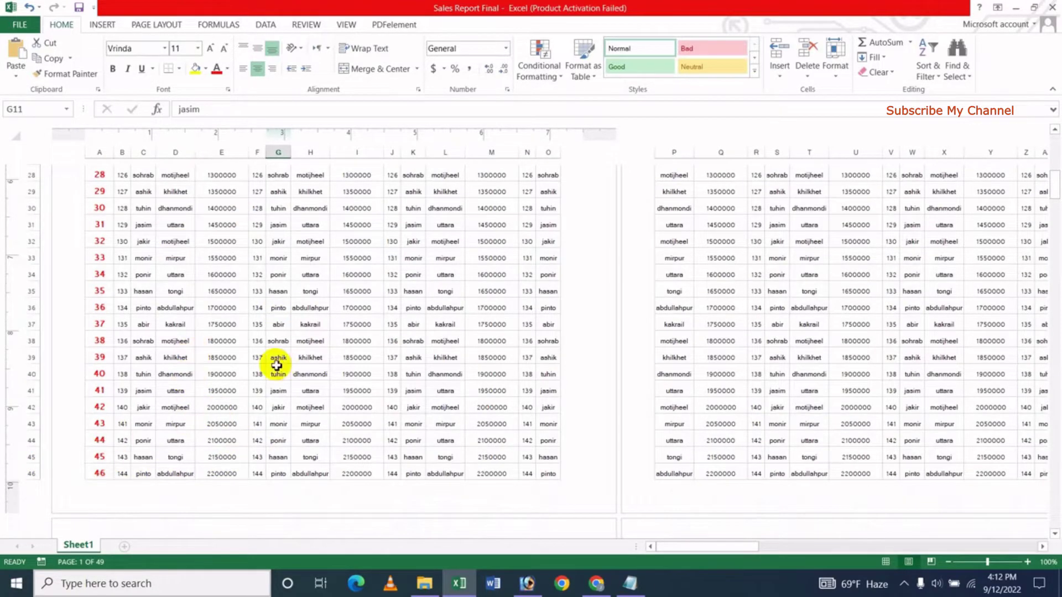
scroll(276, 365, down, 2)
scroll(275, 366, down, 2)
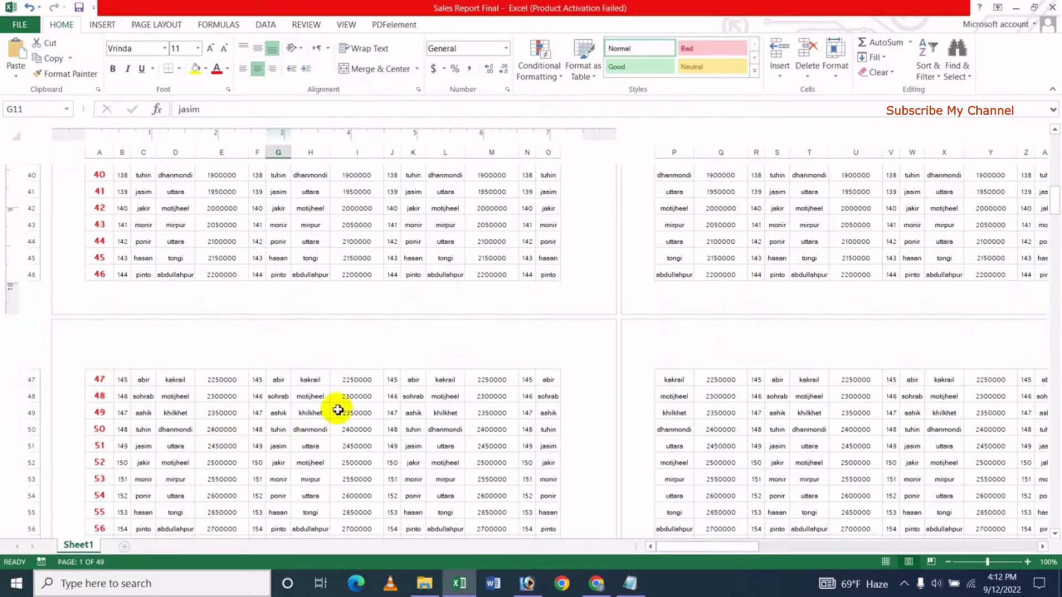
scroll(337, 409, up, 4)
scroll(337, 409, up, 4)
scroll(338, 410, up, 6)
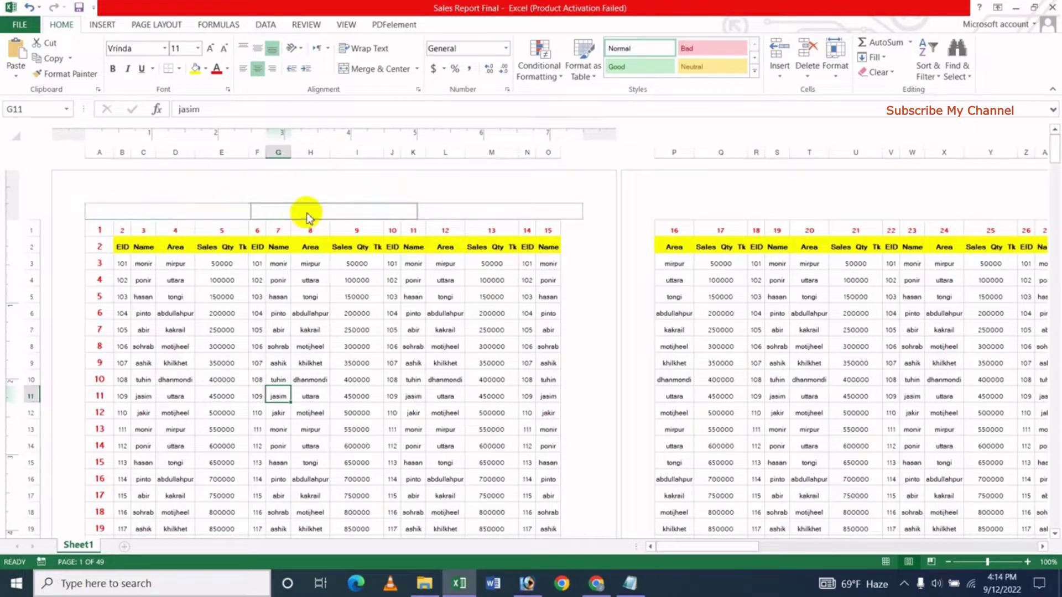
Enter 'Jasim & Co.' in the centre header section and add a new line below it.
click(323, 215)
text(Jasim & Co.)
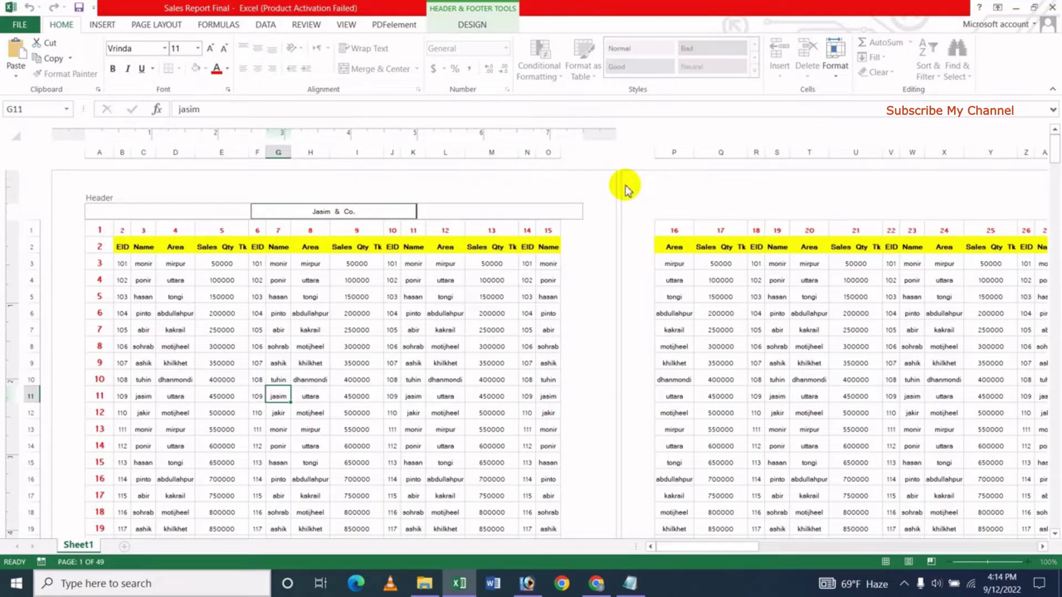
key(Return)
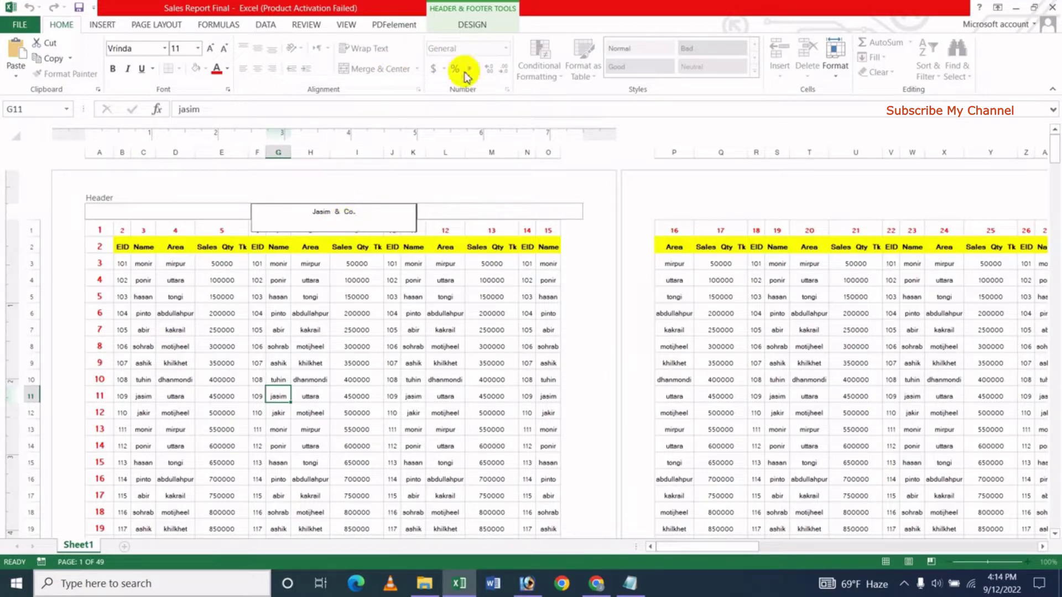
Insert the Icche fashion bd picture from Documents > OK into the centre header.
click(473, 24)
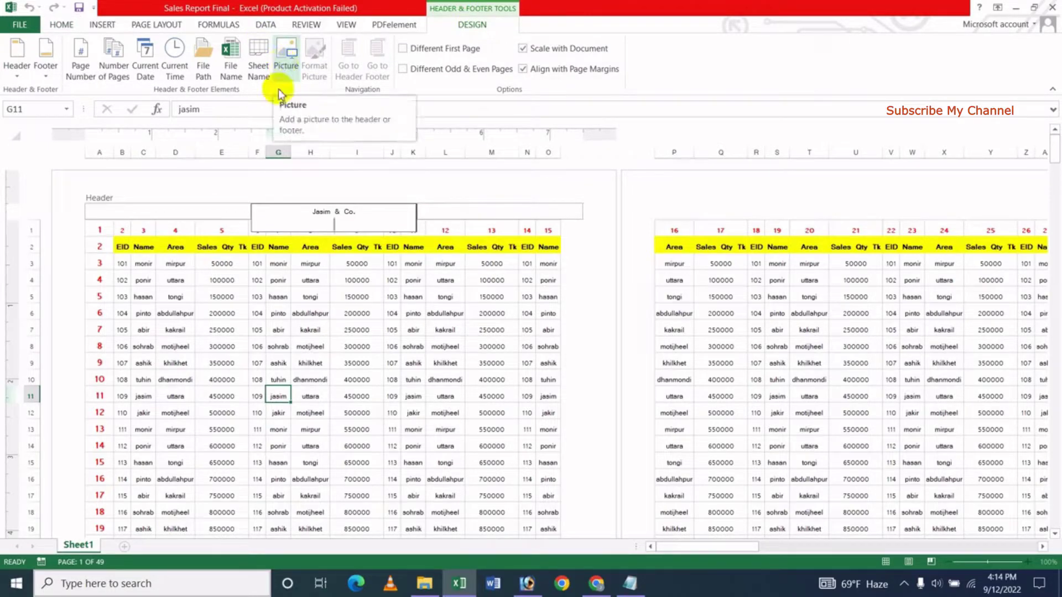
click(285, 66)
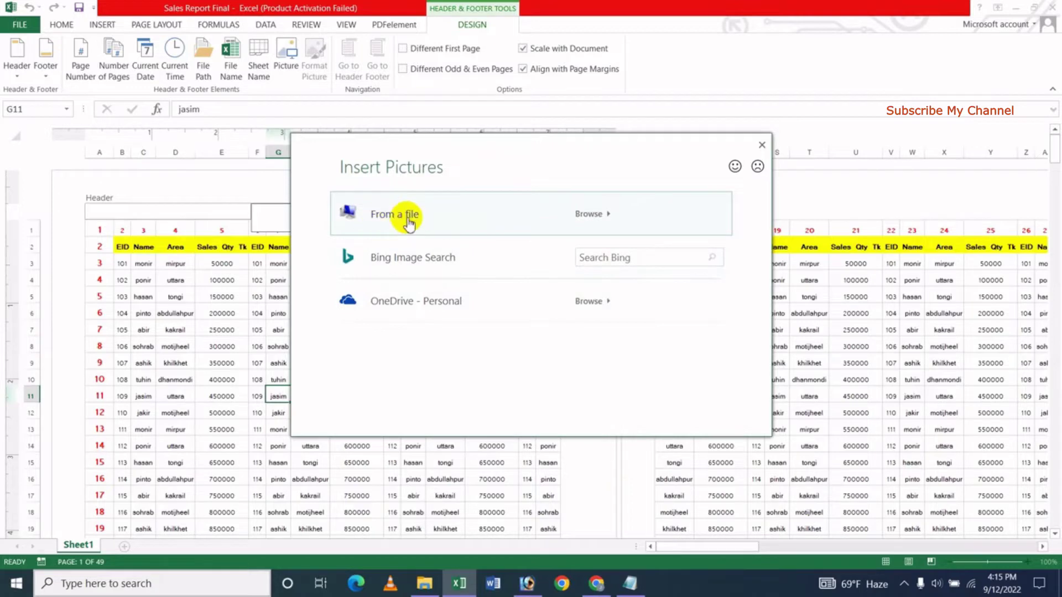
click(409, 216)
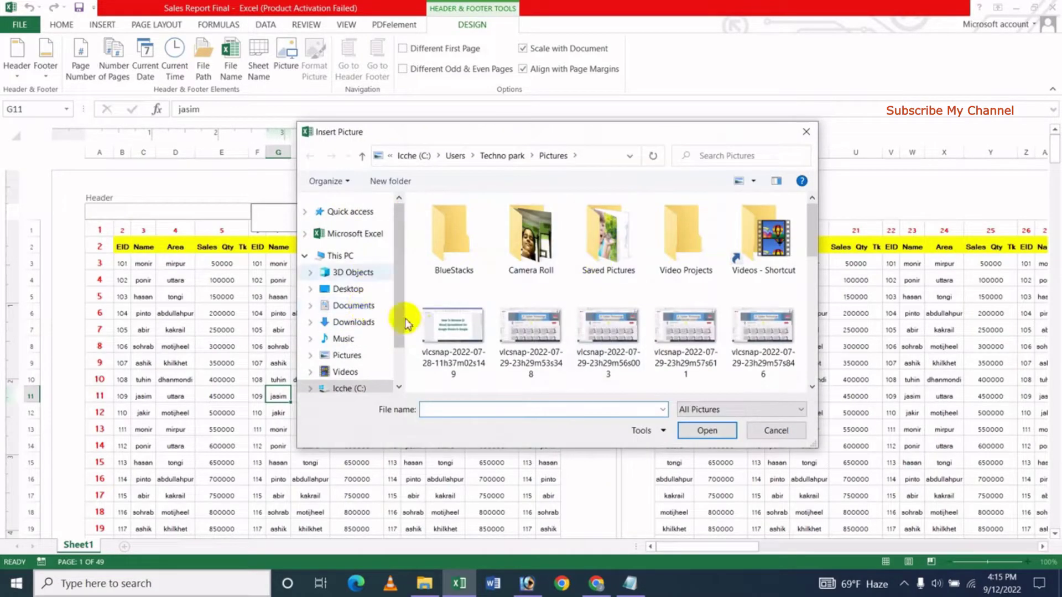
click(356, 306)
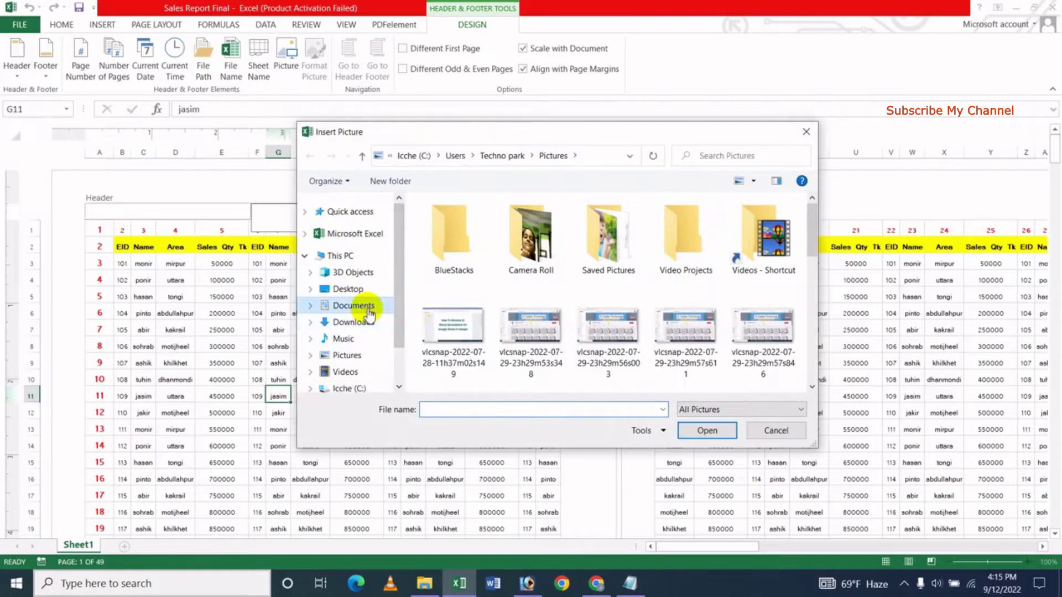
click(624, 255)
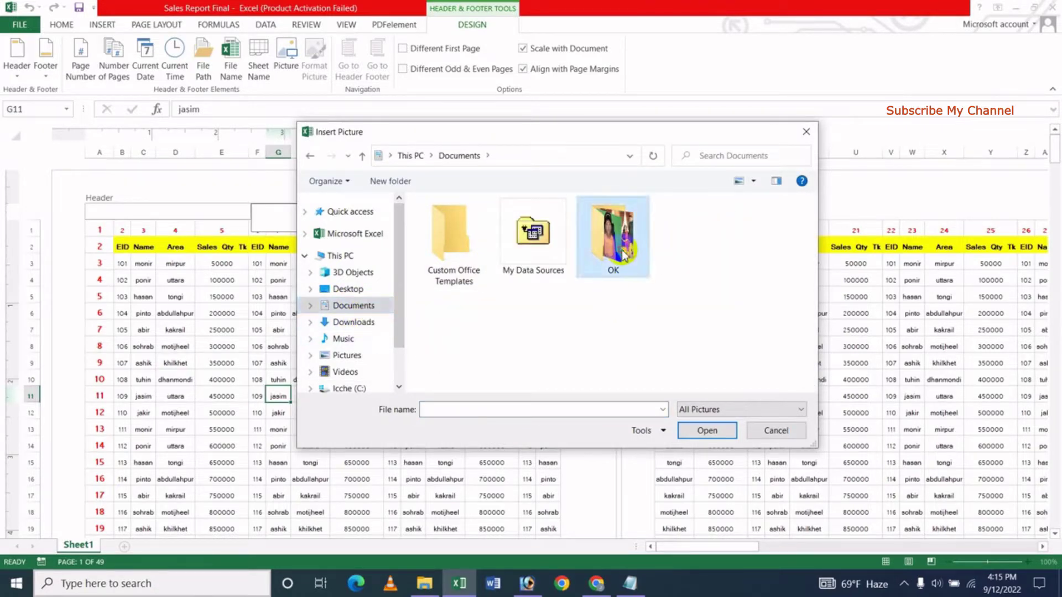
double_click(624, 255)
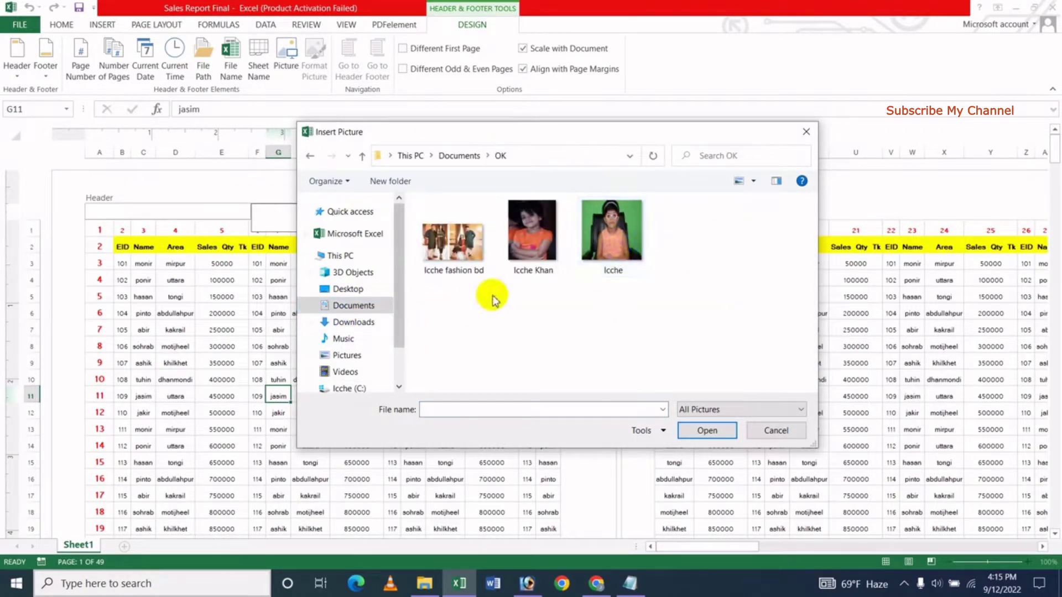
click(437, 251)
click(703, 435)
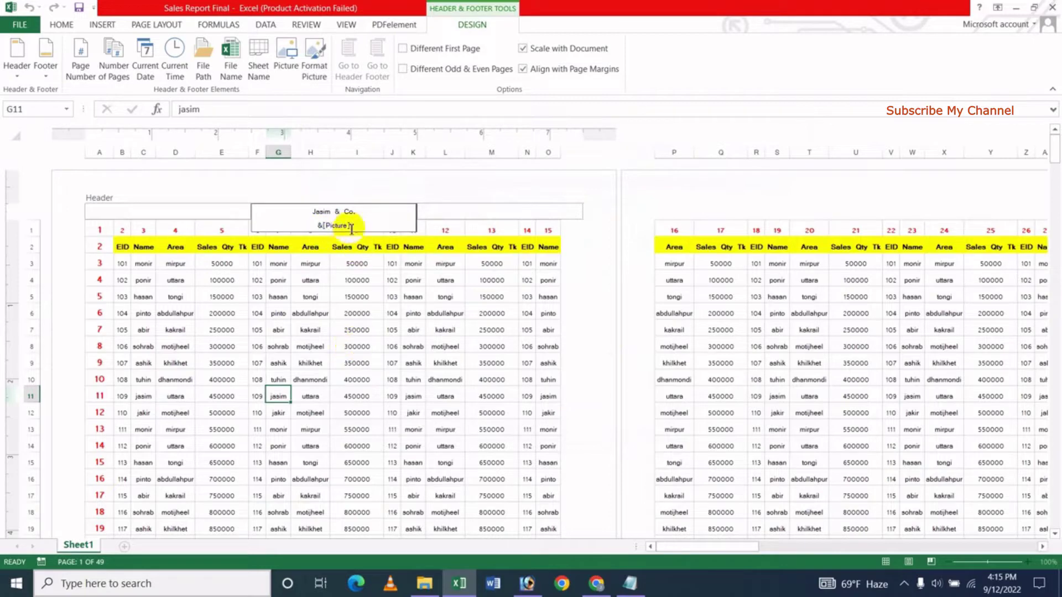
Preview the oversized header picture behind the data, then reopen the centre header at the picture field.
click(362, 334)
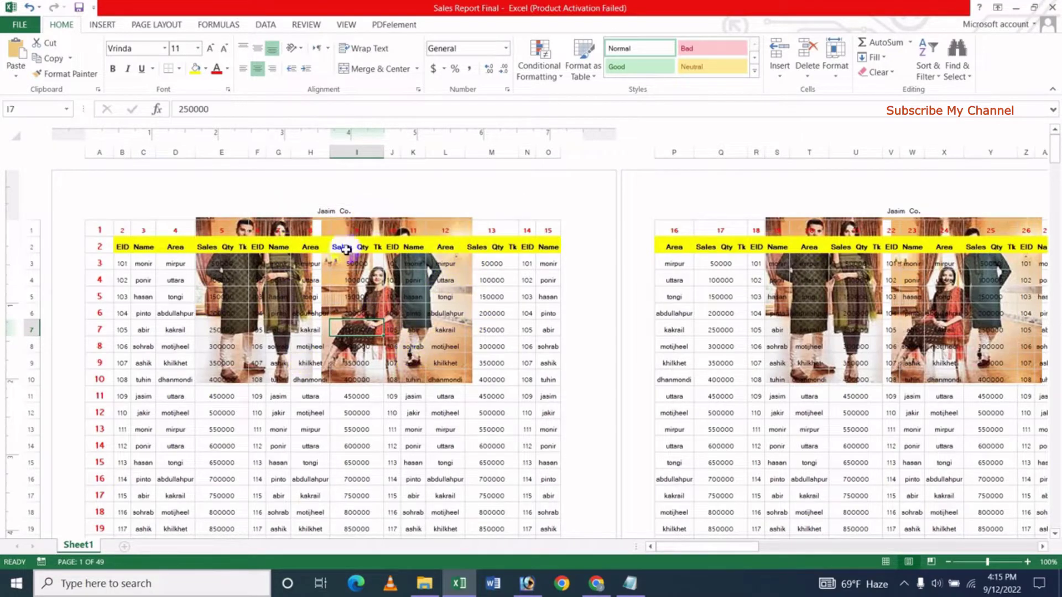
click(355, 221)
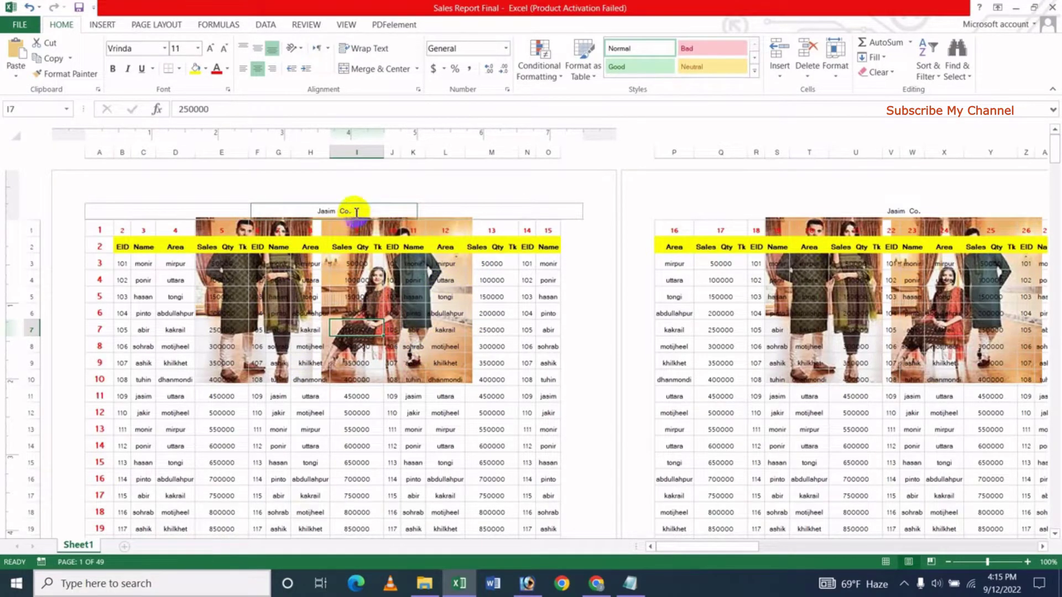
click(356, 211)
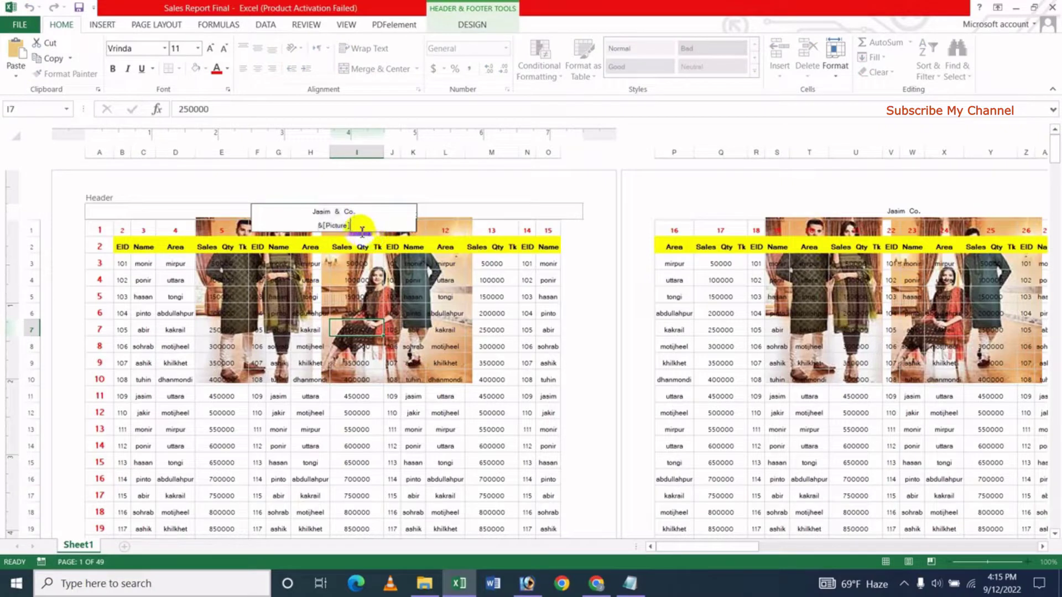
click(321, 227)
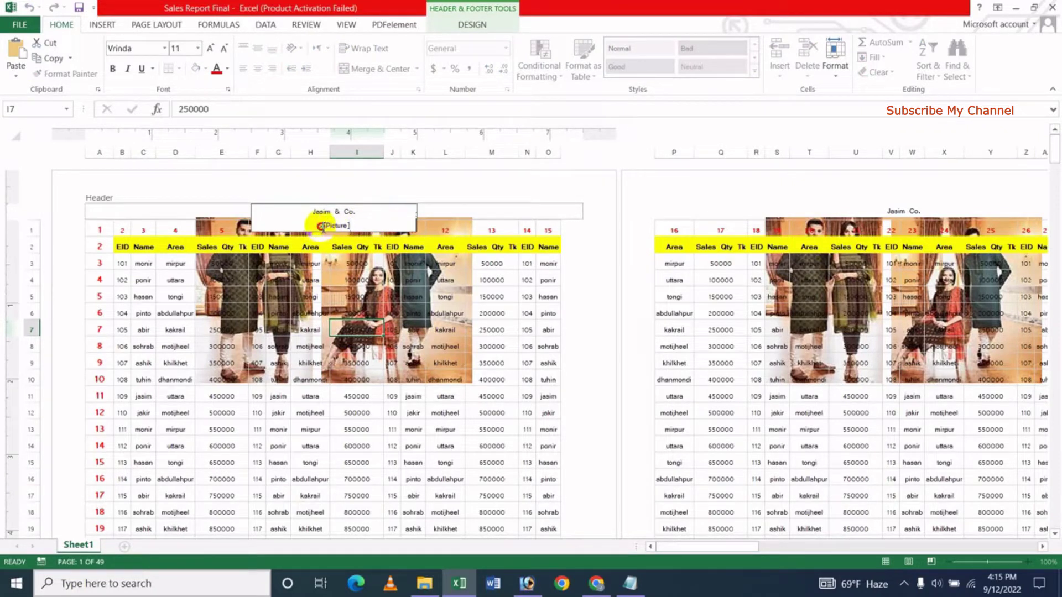
click(473, 24)
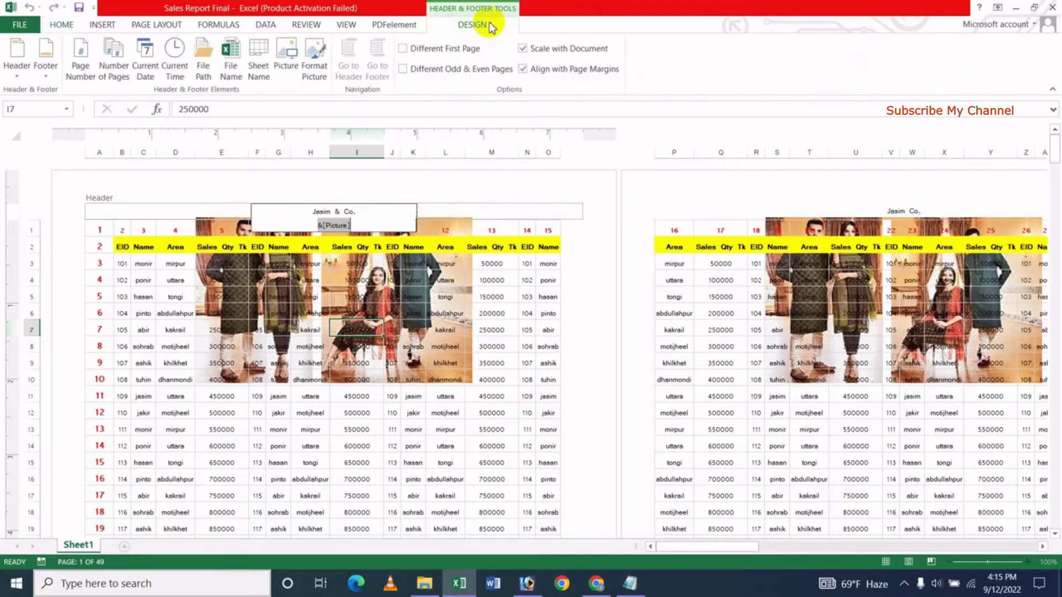
Resize the header picture to 0.80 inch height, then check it on the sheet from cell H11.
click(318, 81)
text(0.8)
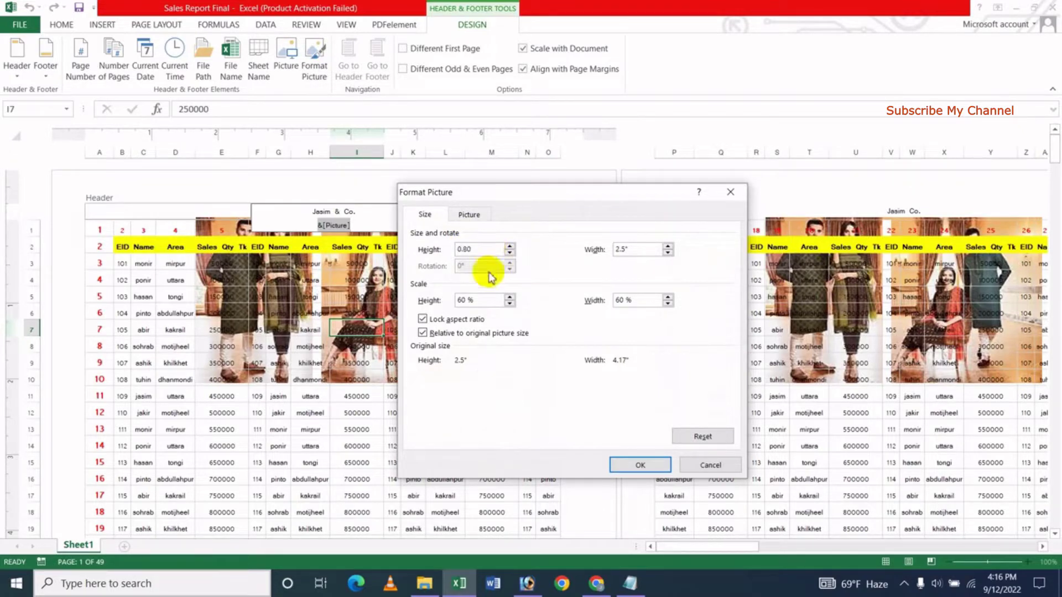
click(596, 252)
text(0.6)
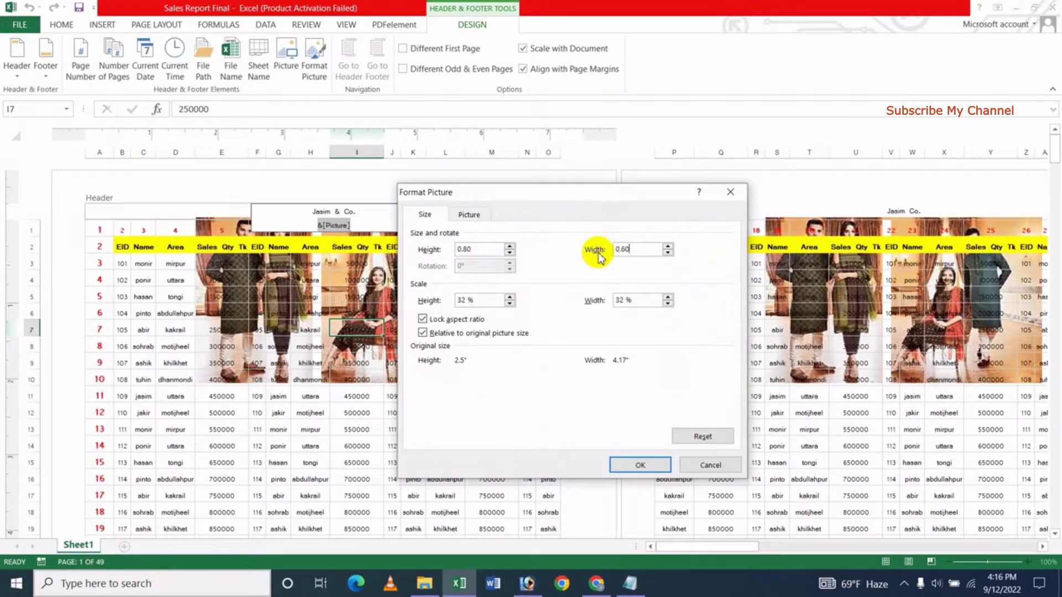
click(636, 464)
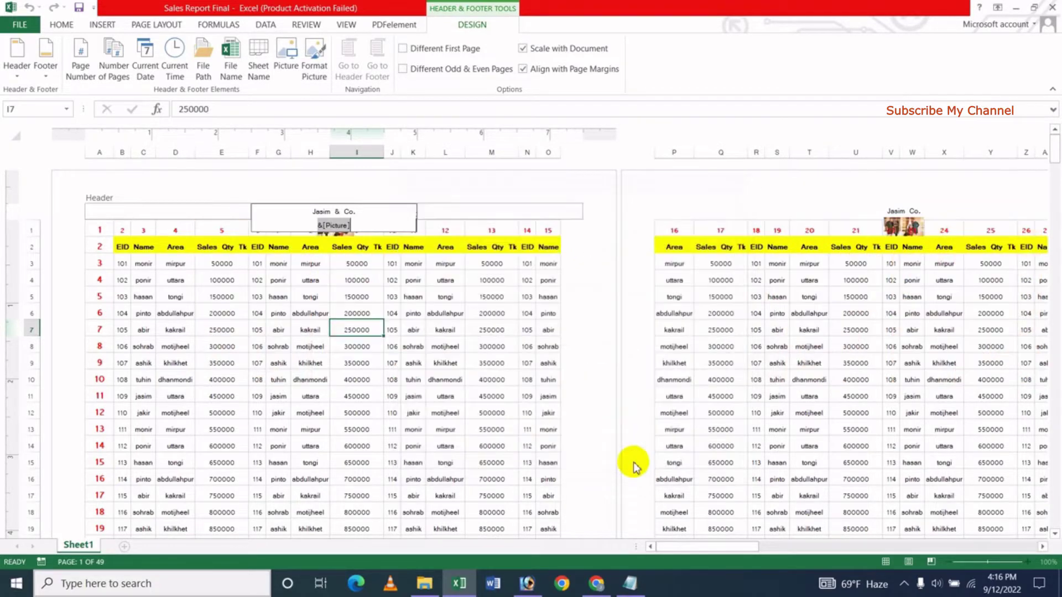
click(323, 310)
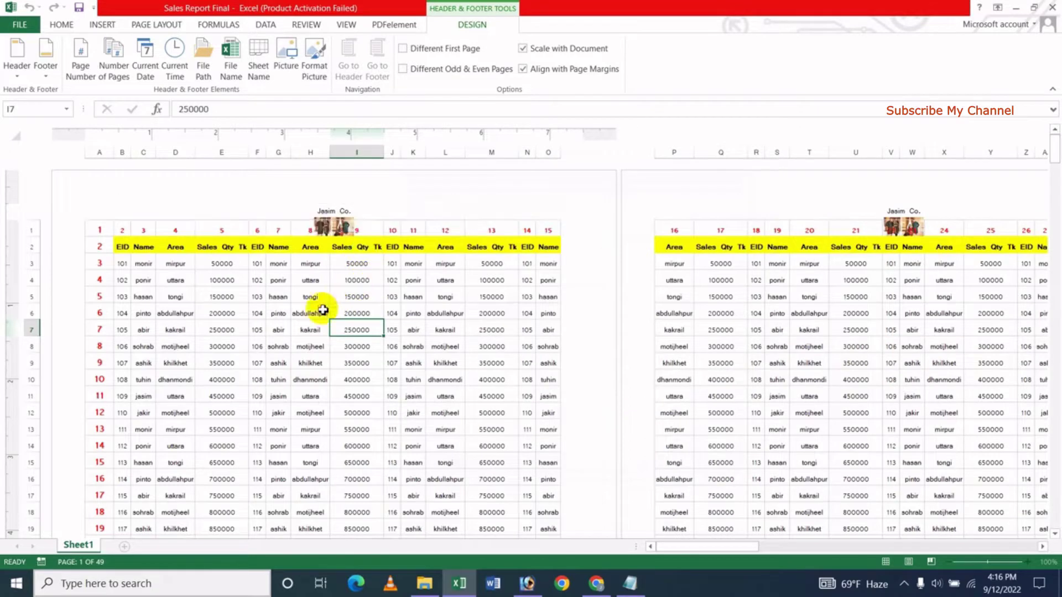
click(310, 397)
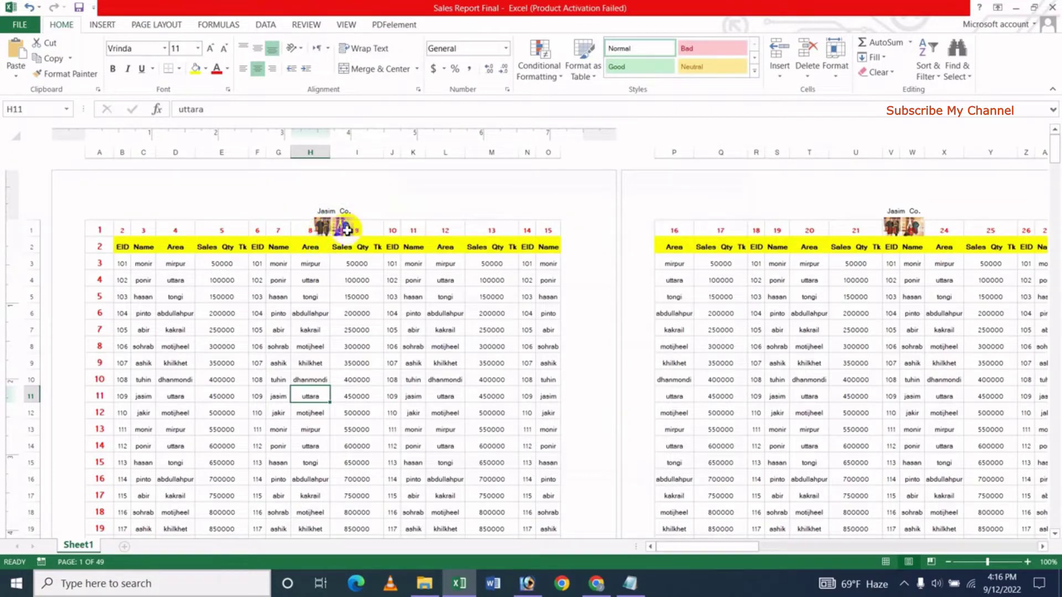
Open the right header section for editing with the Header & Footer design commands shown.
click(468, 216)
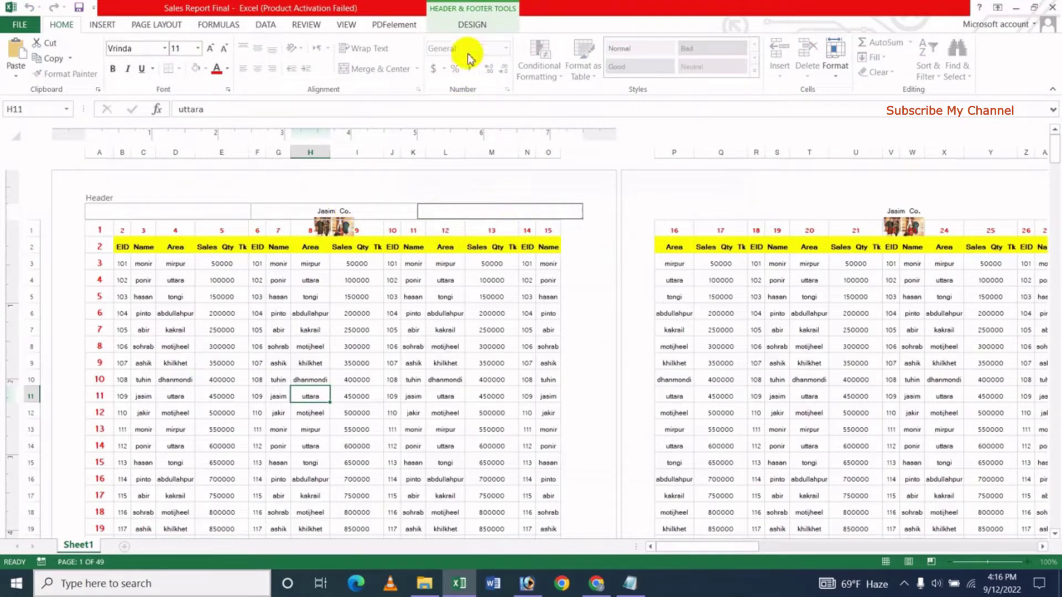
click(475, 25)
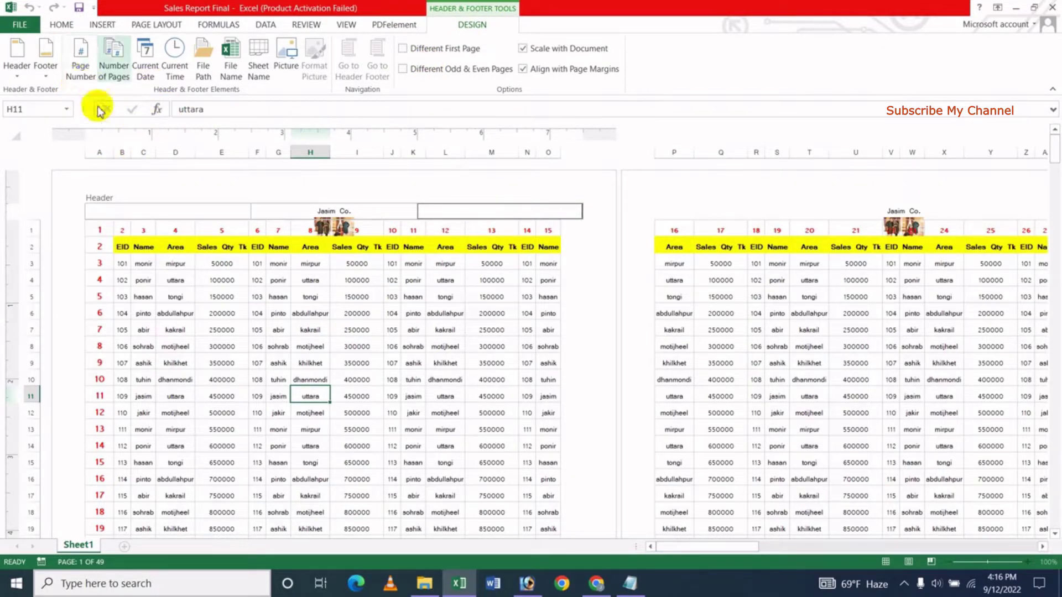
Add the current date to the right header section and the page number to the left section.
click(145, 72)
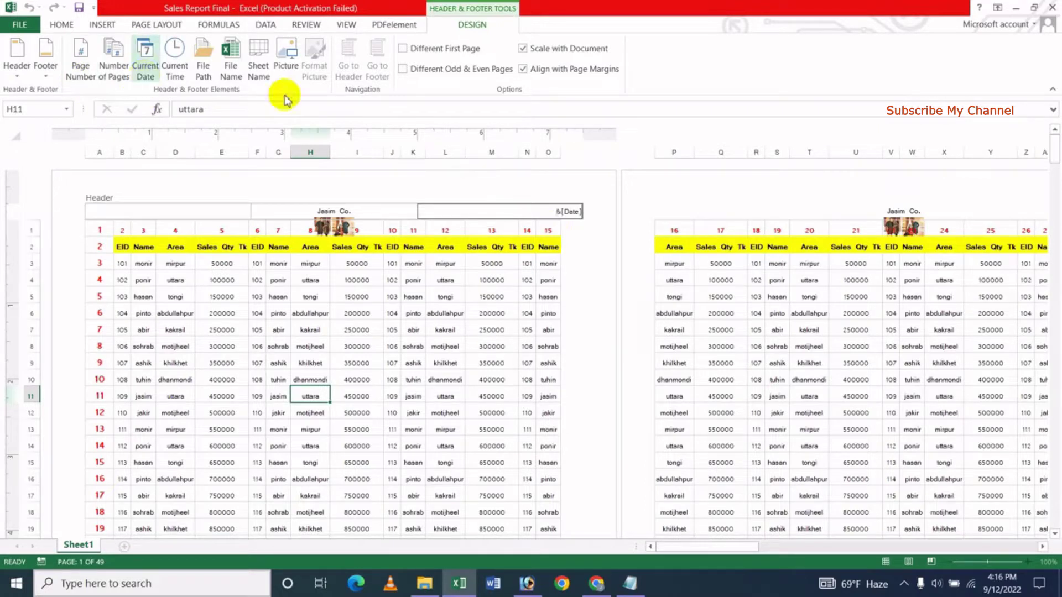
click(143, 210)
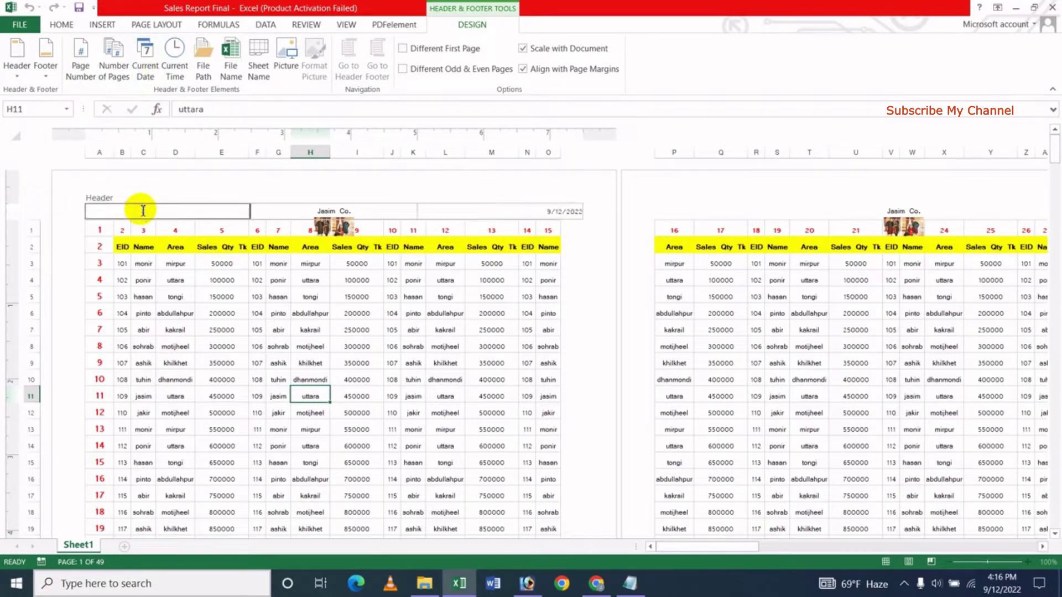
click(80, 61)
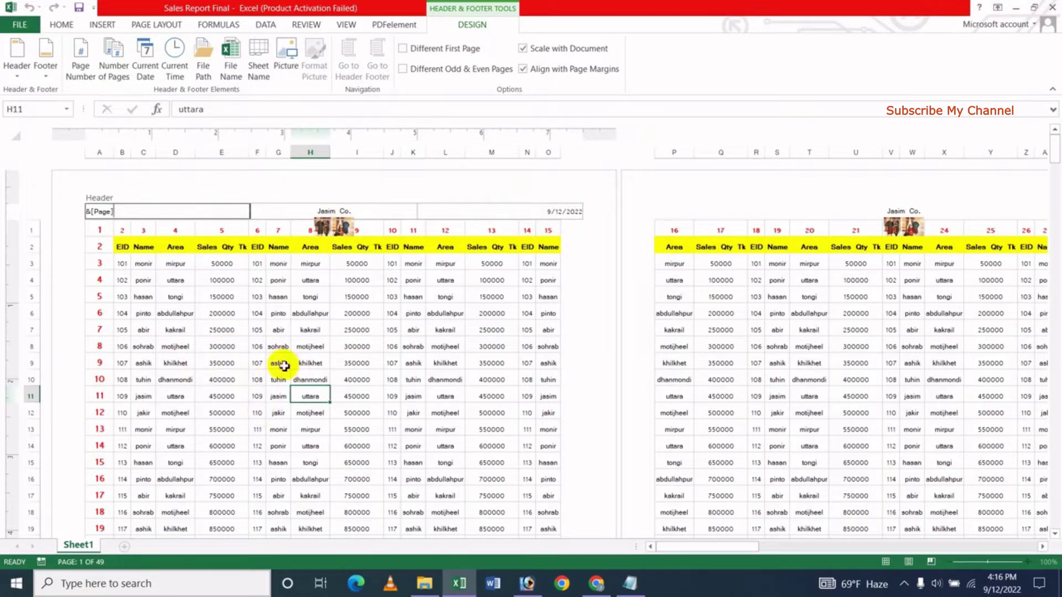
click(220, 369)
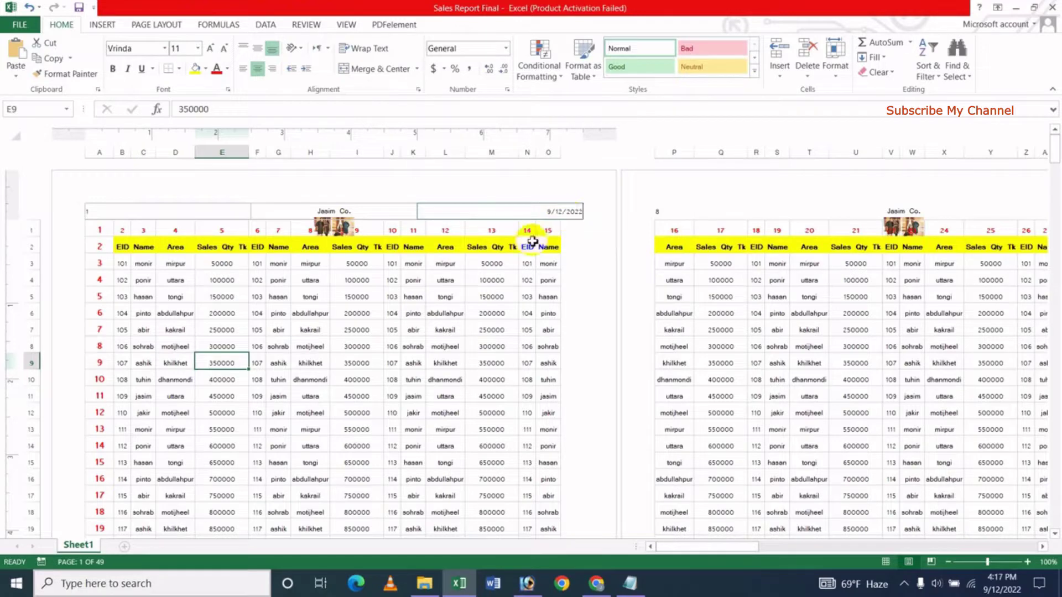
click(990, 563)
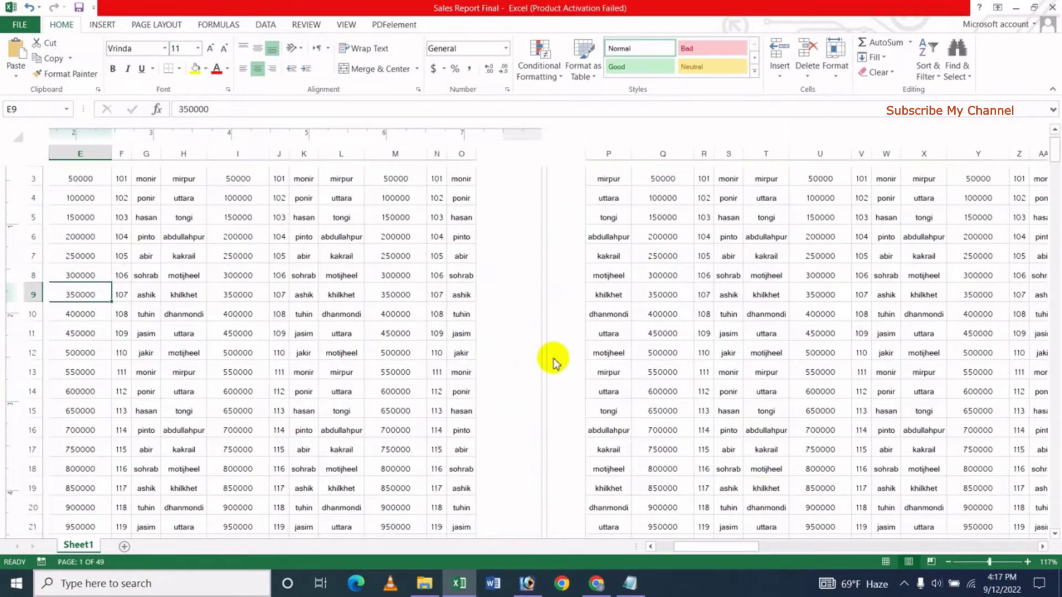
scroll(555, 363, up, 2)
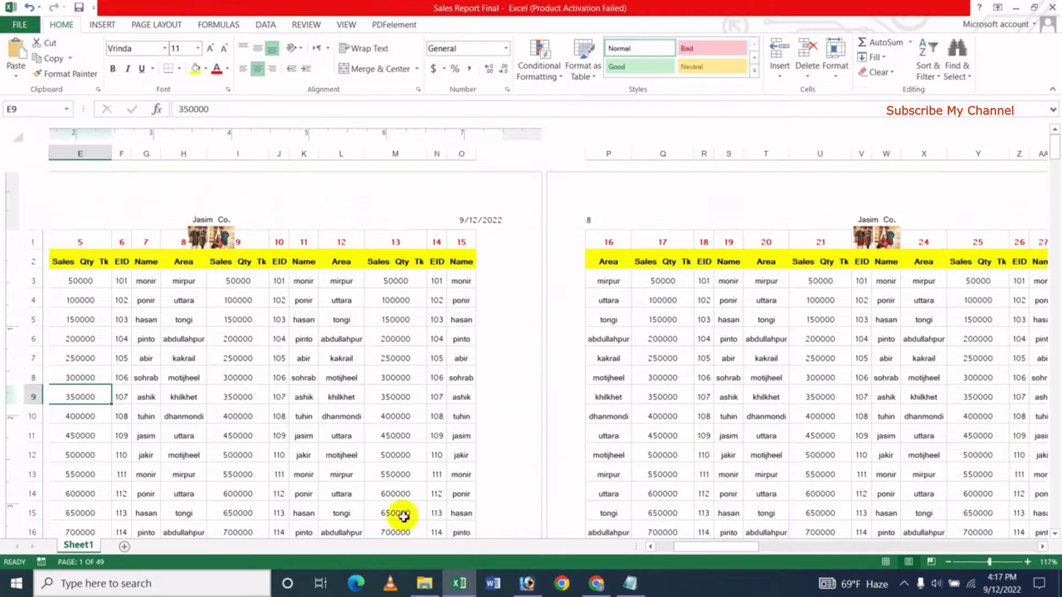
click(988, 563)
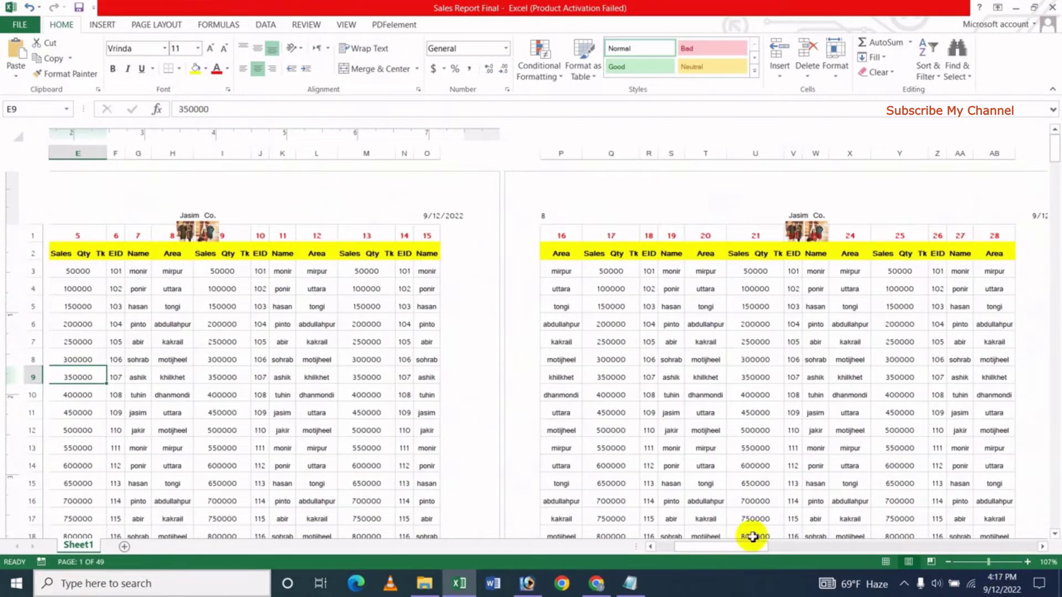
drag(713, 549, 695, 547)
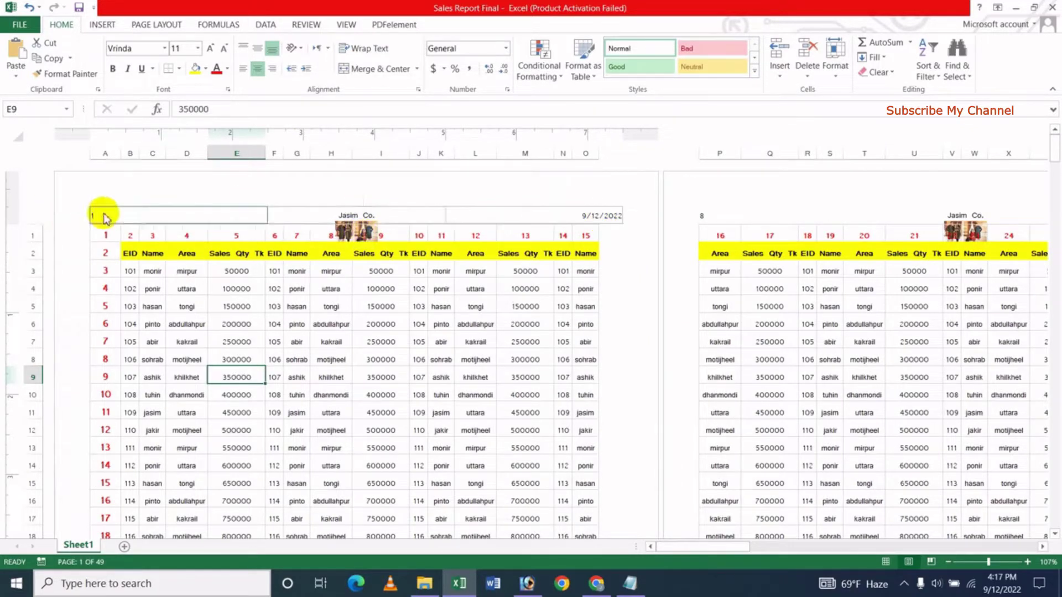
Set 'Jasim & Co.' in the centre header to font size 14.
click(385, 217)
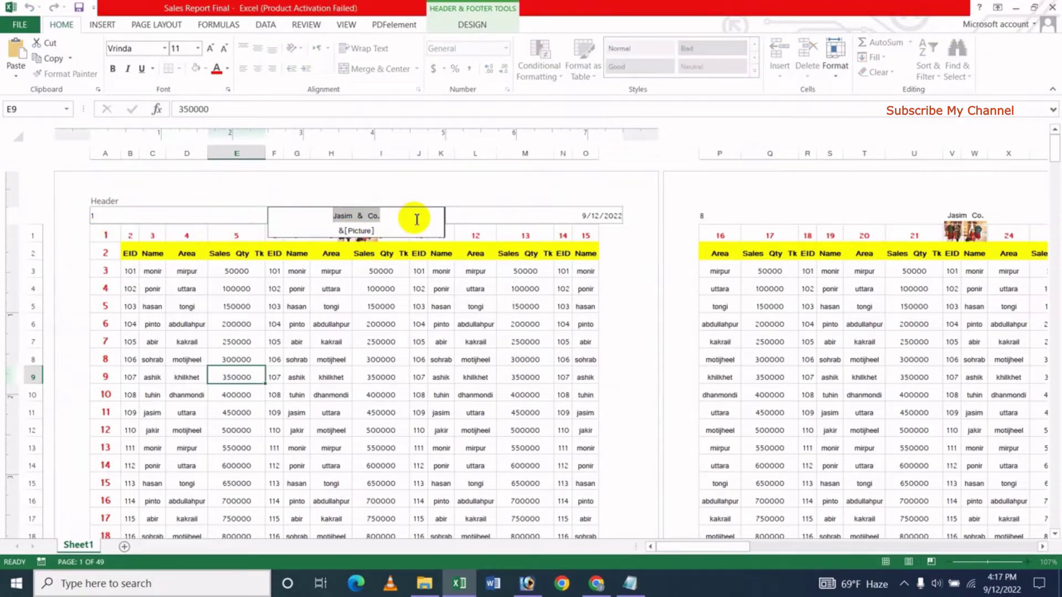
click(198, 49)
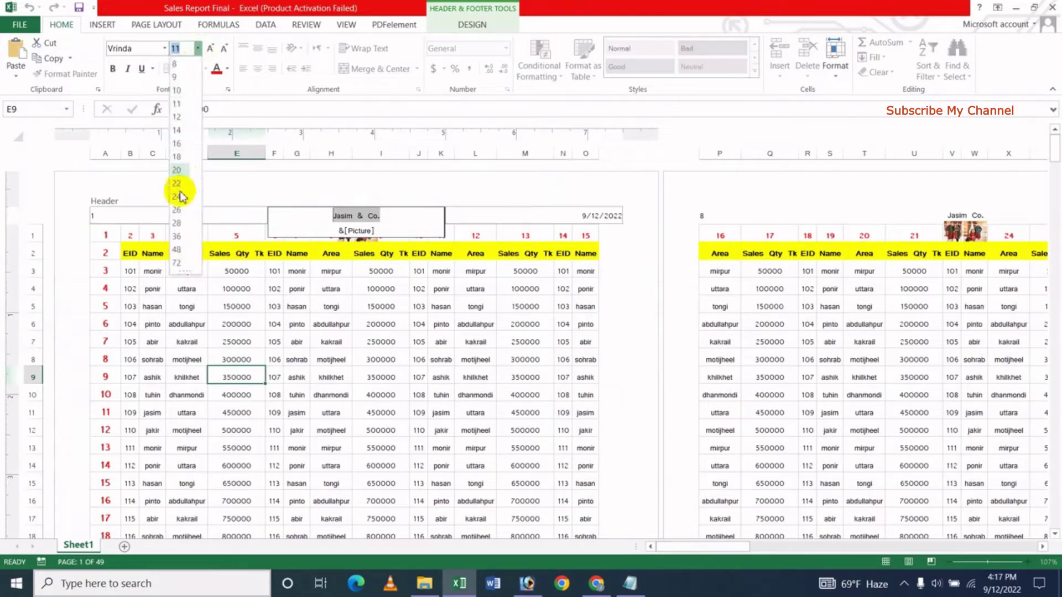
click(179, 157)
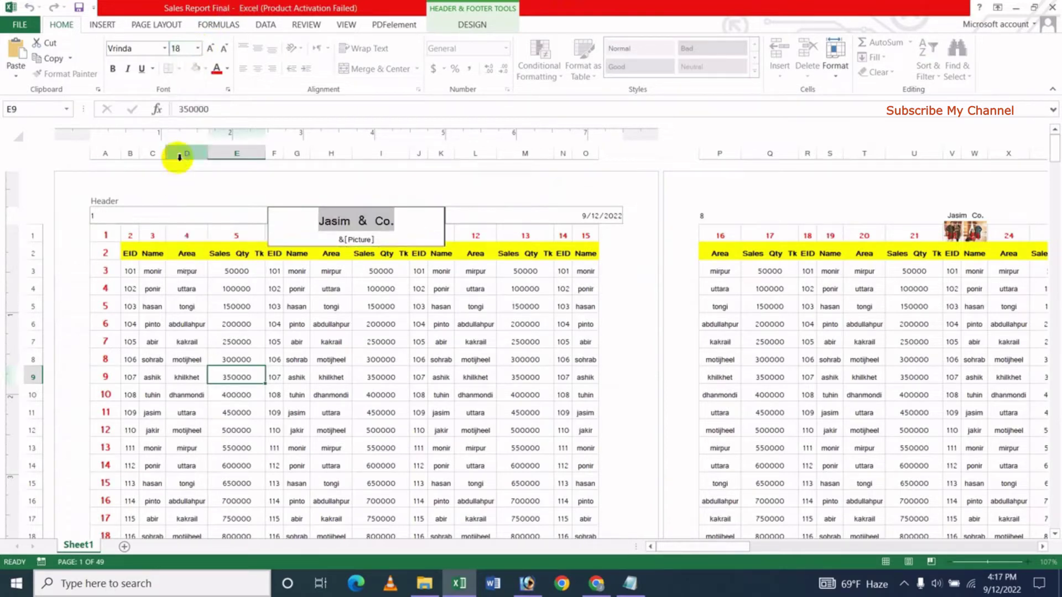
click(198, 48)
click(177, 143)
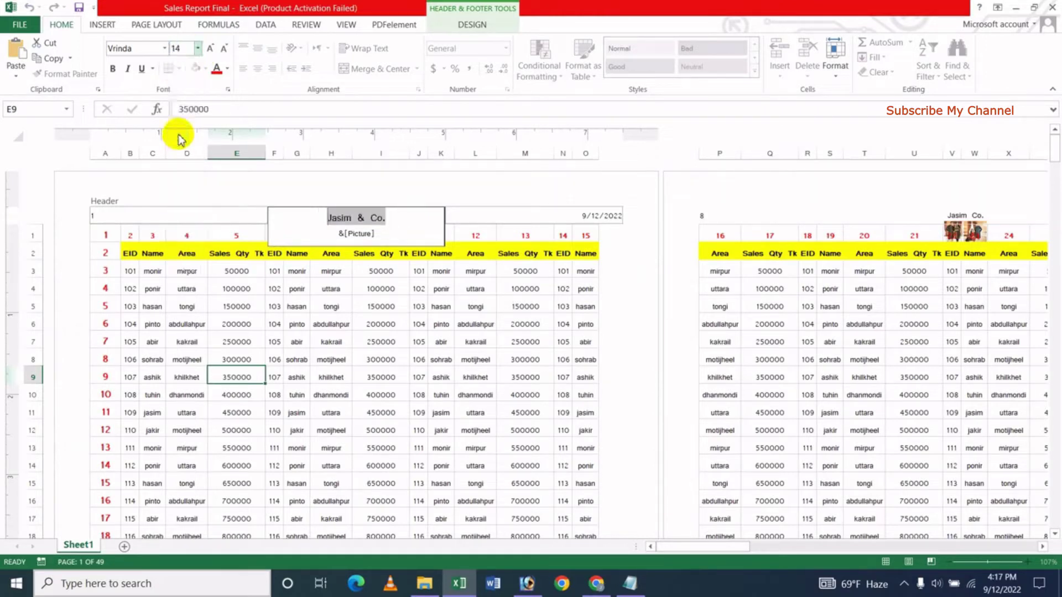
click(421, 340)
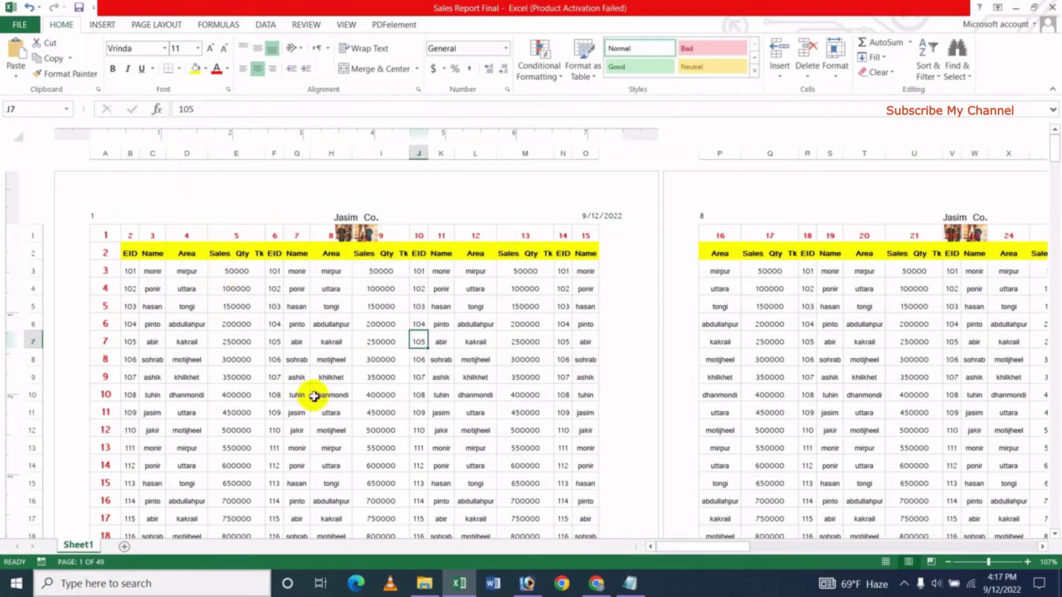
scroll(467, 402, down, 5)
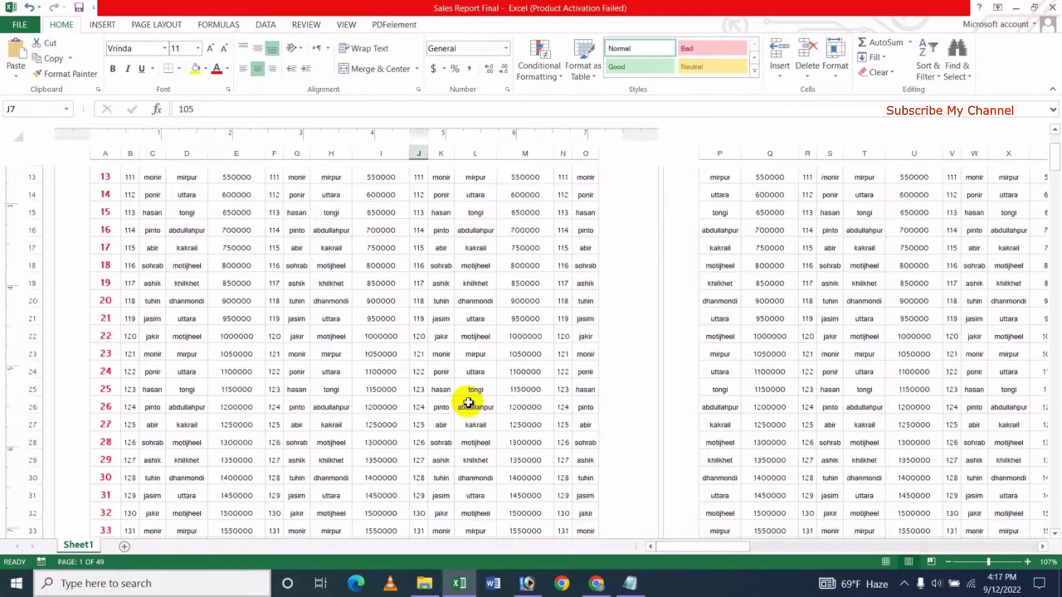
scroll(466, 403, down, 2)
scroll(468, 403, down, 4)
scroll(468, 402, down, 1)
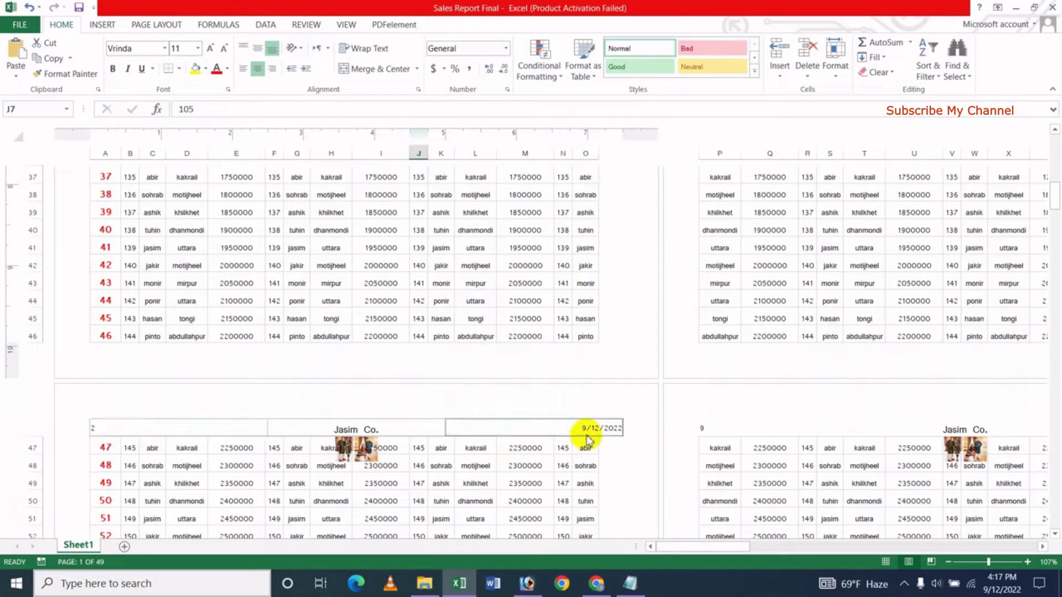
scroll(381, 454, down, 1)
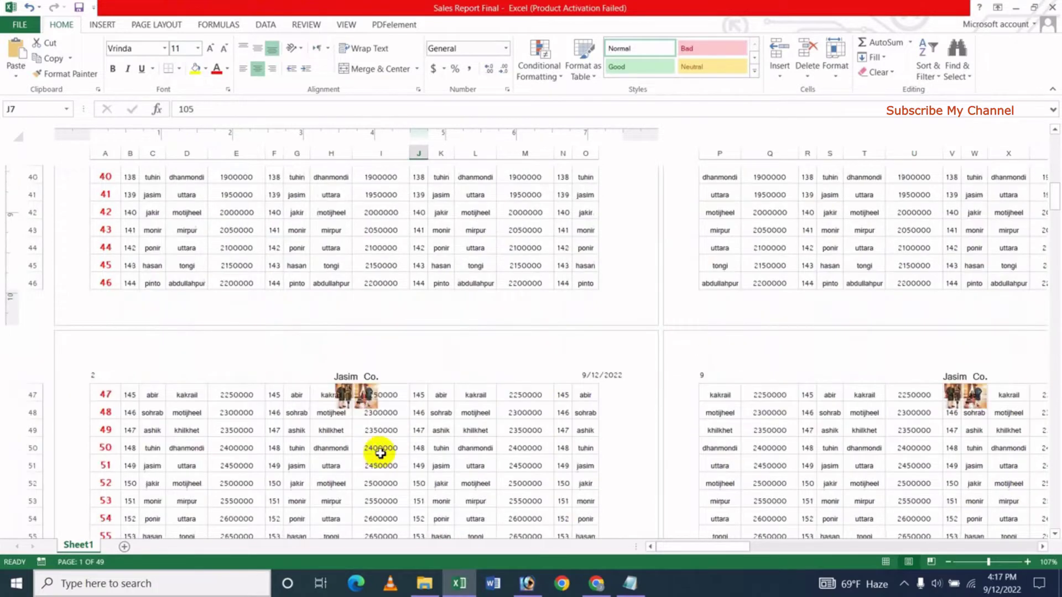
scroll(381, 453, down, 6)
scroll(381, 454, down, 5)
scroll(380, 454, down, 4)
scroll(381, 453, down, 1)
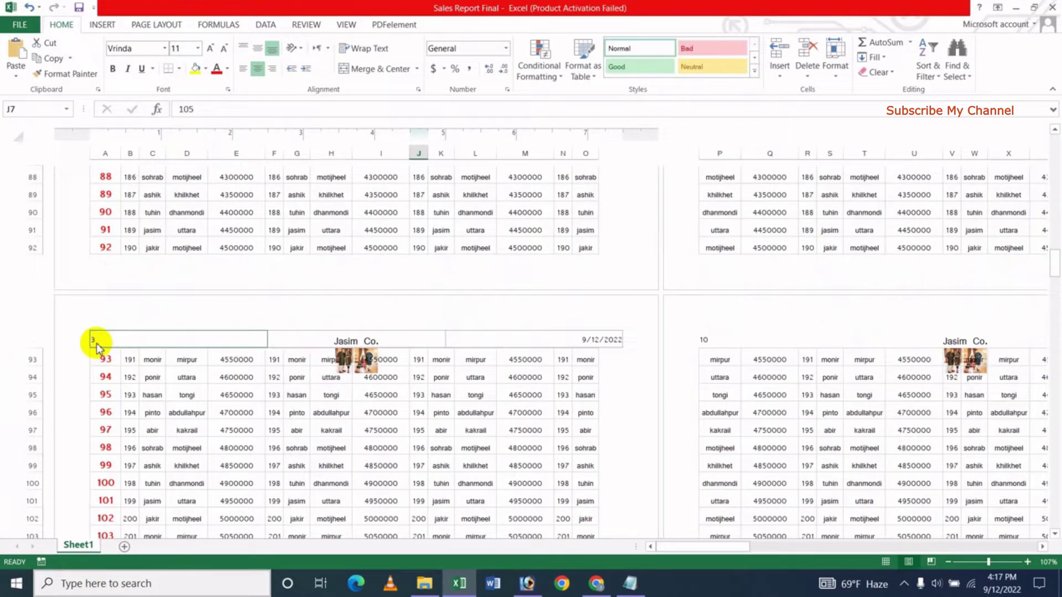
scroll(355, 467, down, 5)
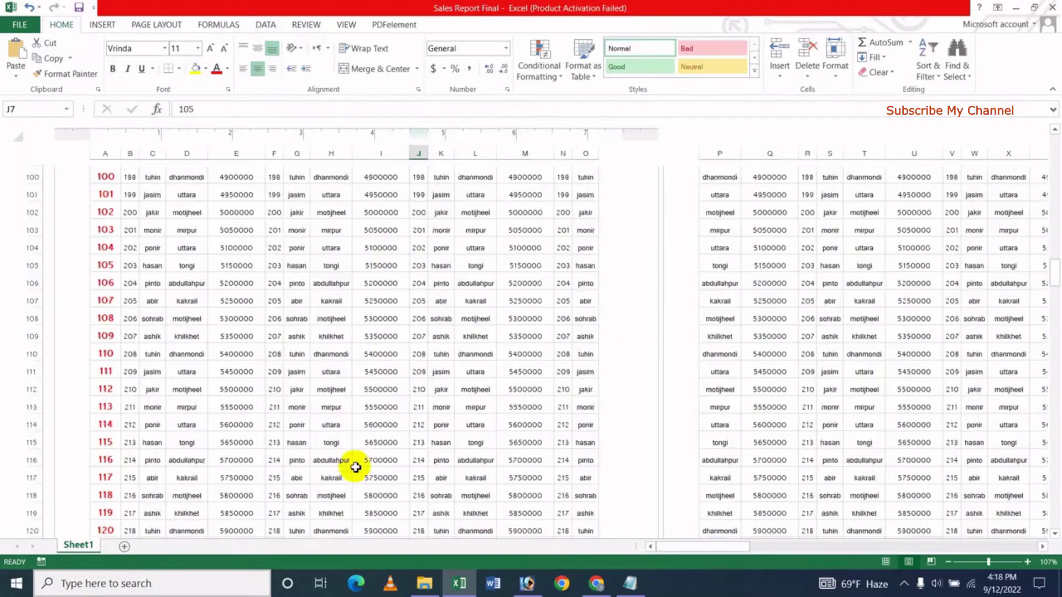
scroll(356, 467, down, 5)
scroll(351, 467, down, 8)
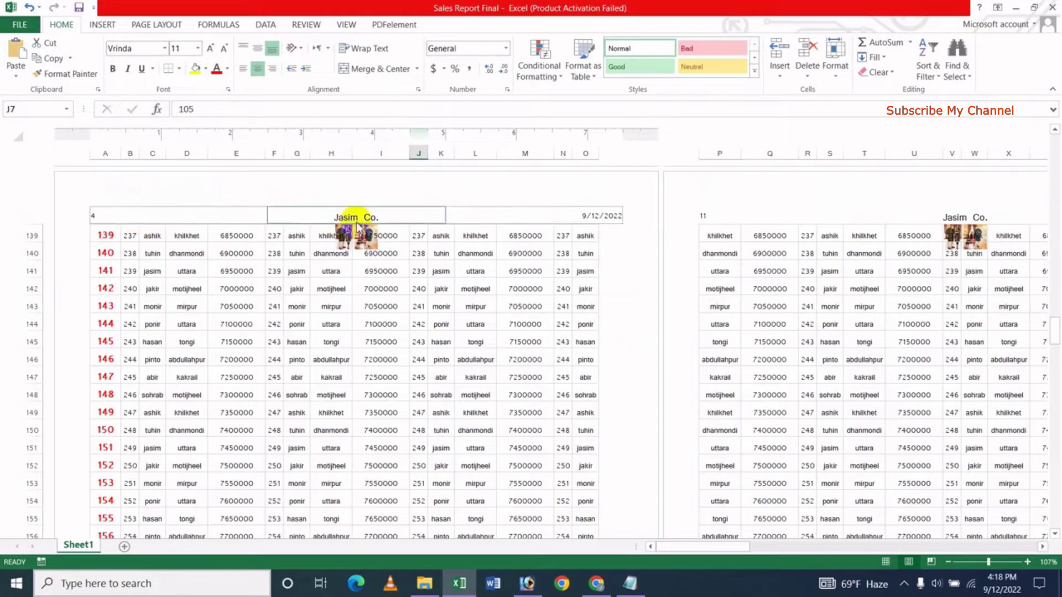
scroll(533, 246, up, 3)
scroll(533, 246, up, 5)
scroll(533, 246, up, 3)
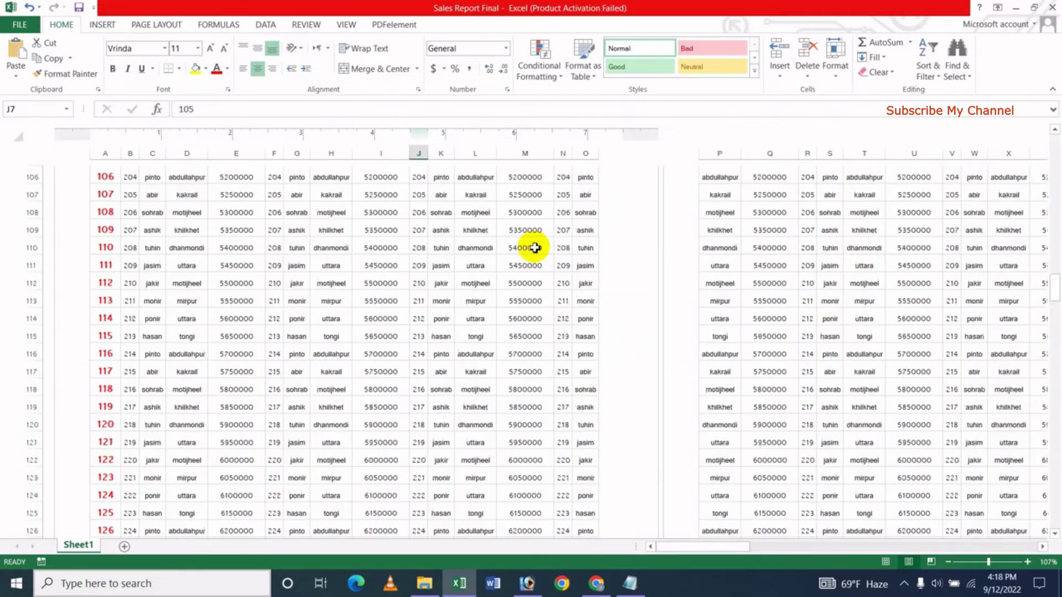
scroll(535, 247, up, 5)
scroll(535, 247, up, 5)
scroll(534, 248, up, 4)
scroll(535, 248, up, 4)
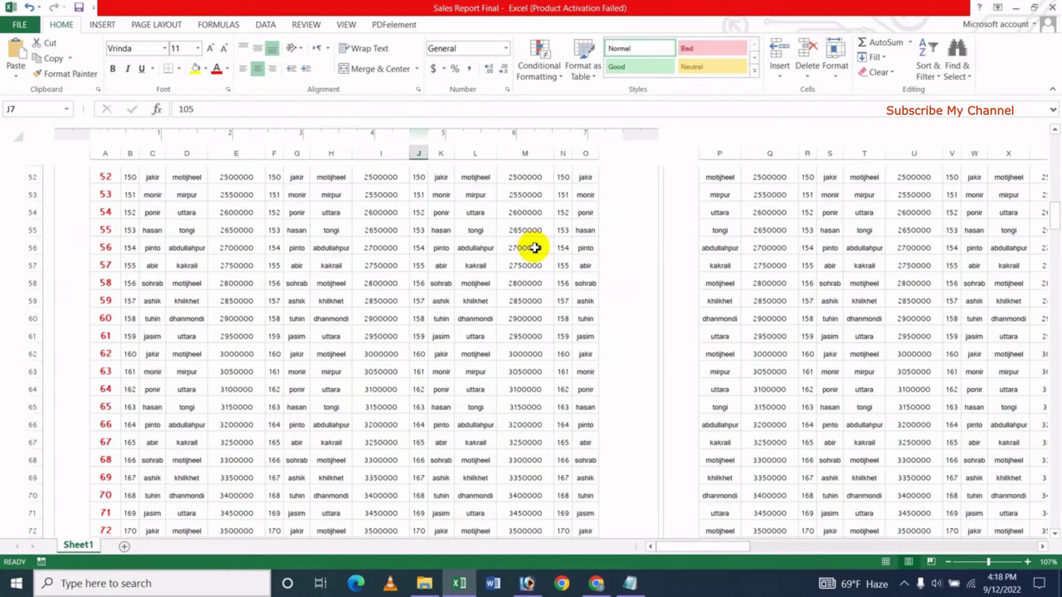
scroll(535, 247, up, 4)
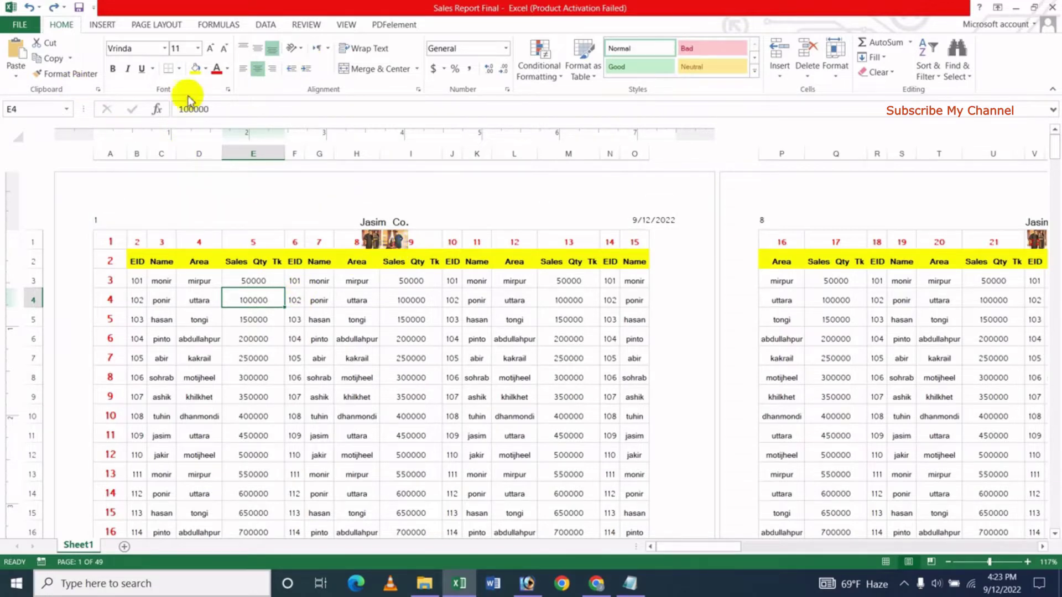
In Page Setup's Margins, set the Header margin to 0.25 so the header picture clears the table.
click(162, 29)
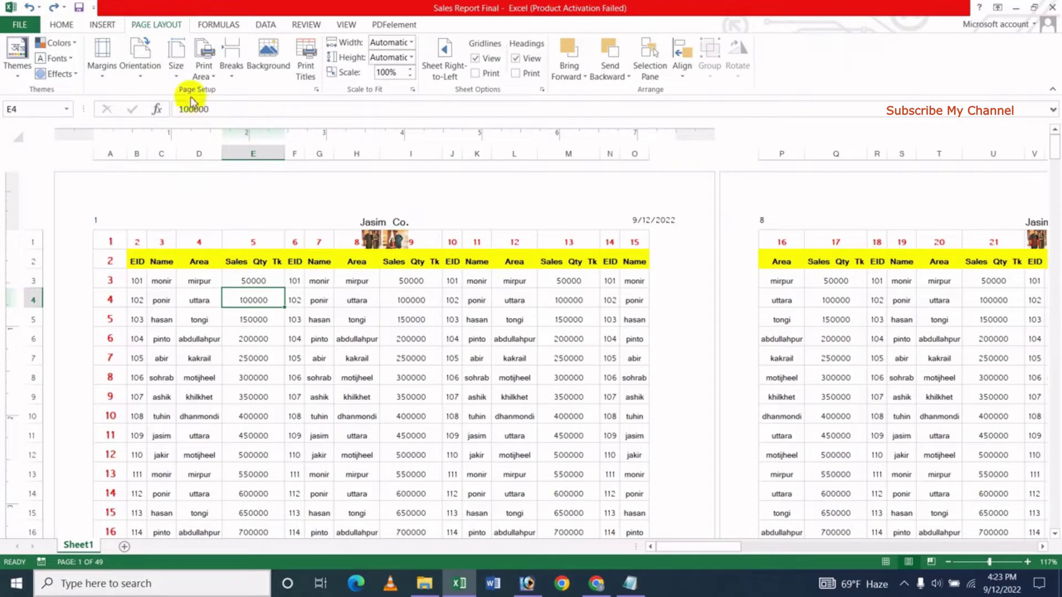
click(315, 90)
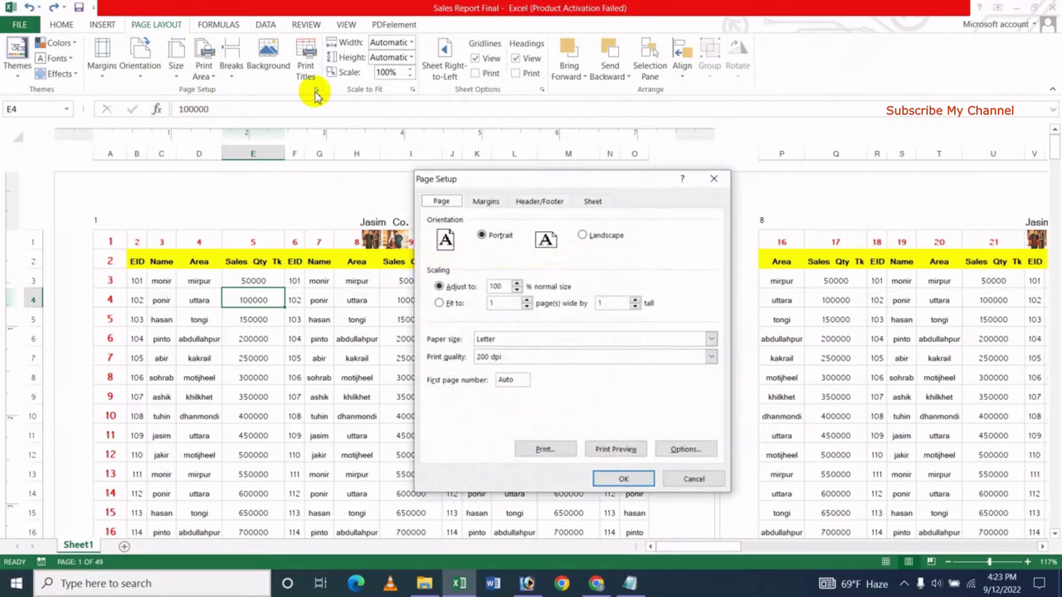
click(481, 204)
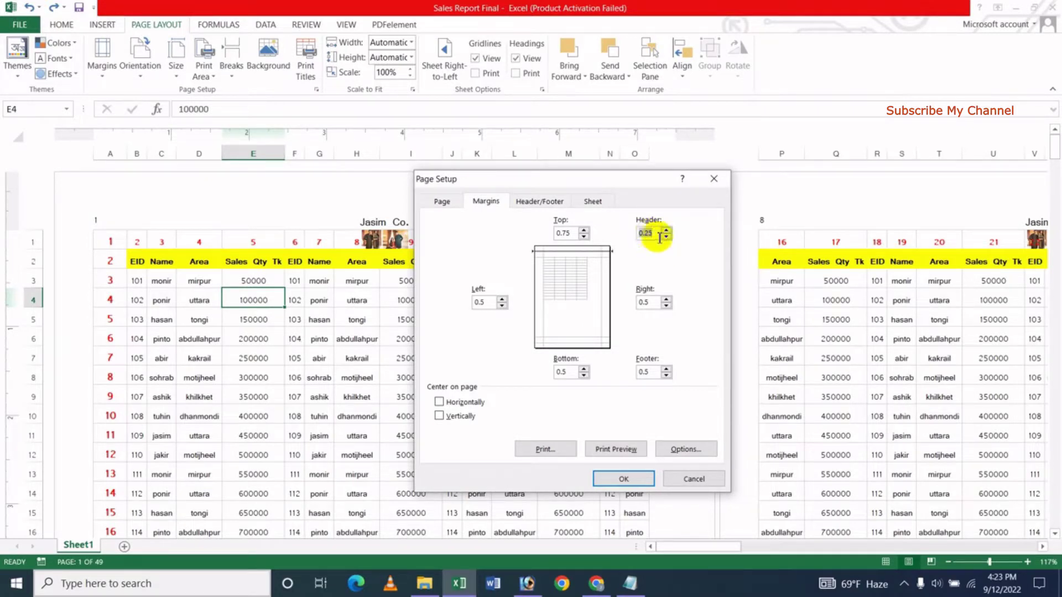
click(654, 236)
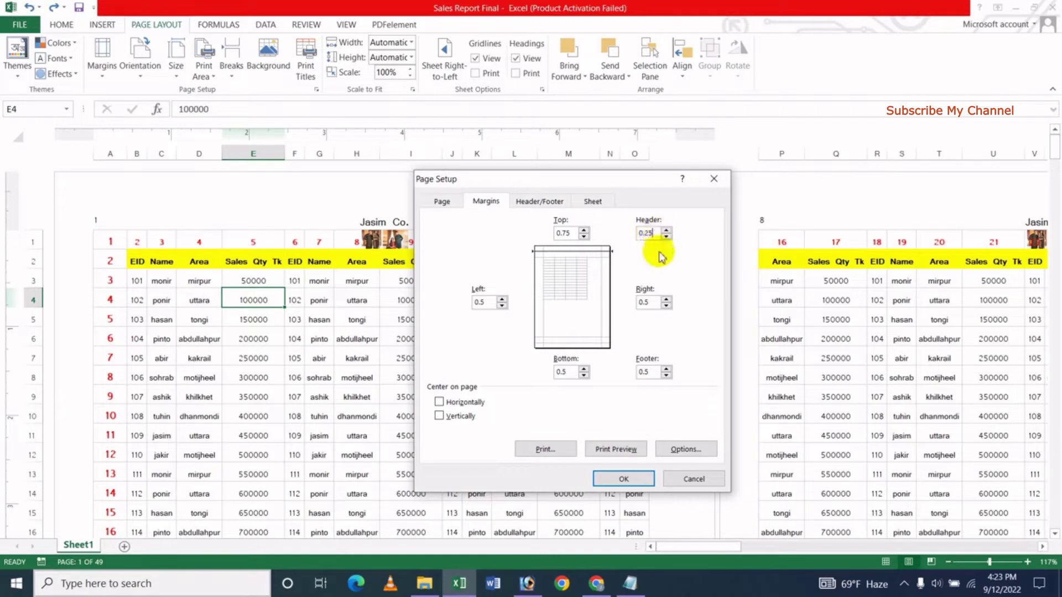
click(623, 479)
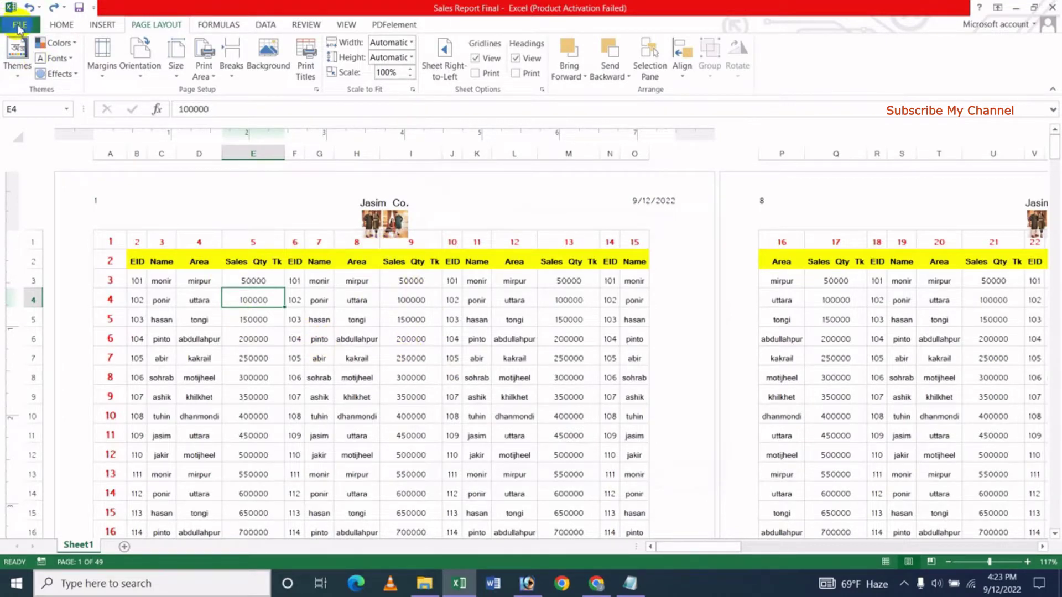
Preview the printed pages in the Backstage Print view, then return to the worksheet.
click(20, 28)
click(22, 171)
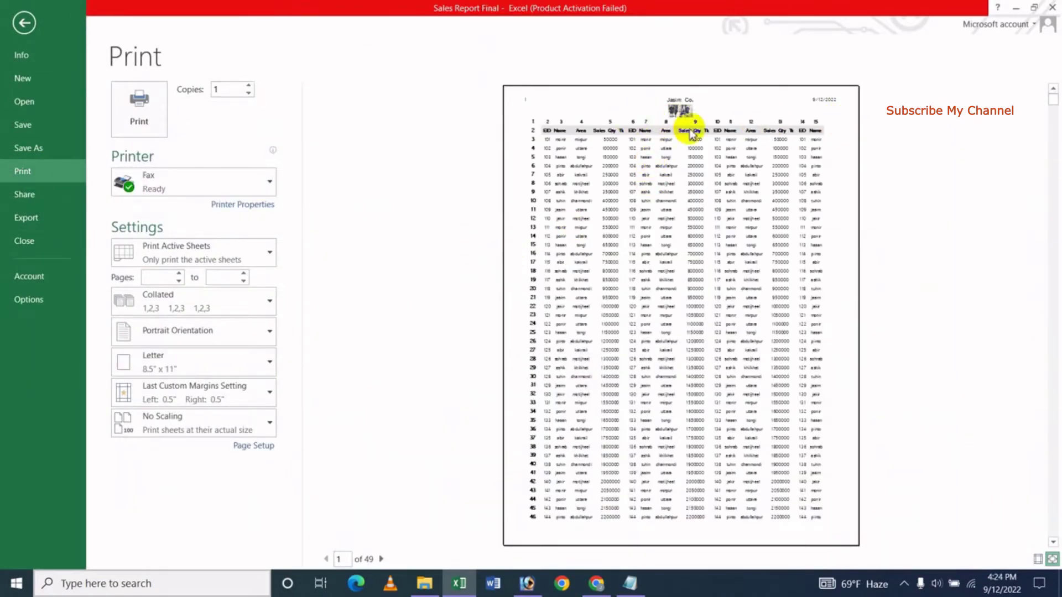
click(24, 25)
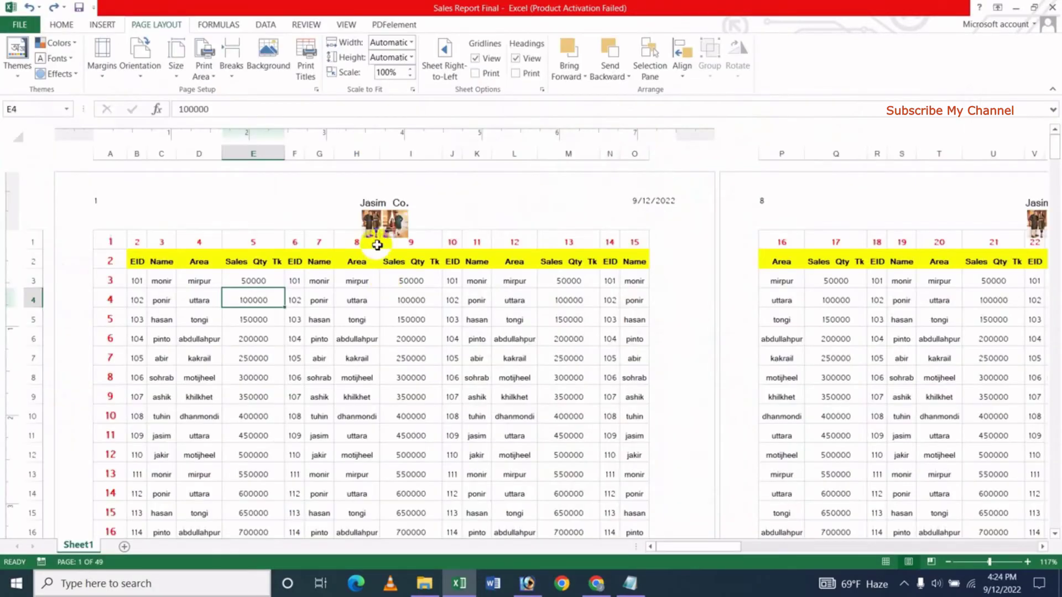
Recheck the Page Setup margins, preview the pages again, then go back to the sheet.
click(316, 89)
click(486, 201)
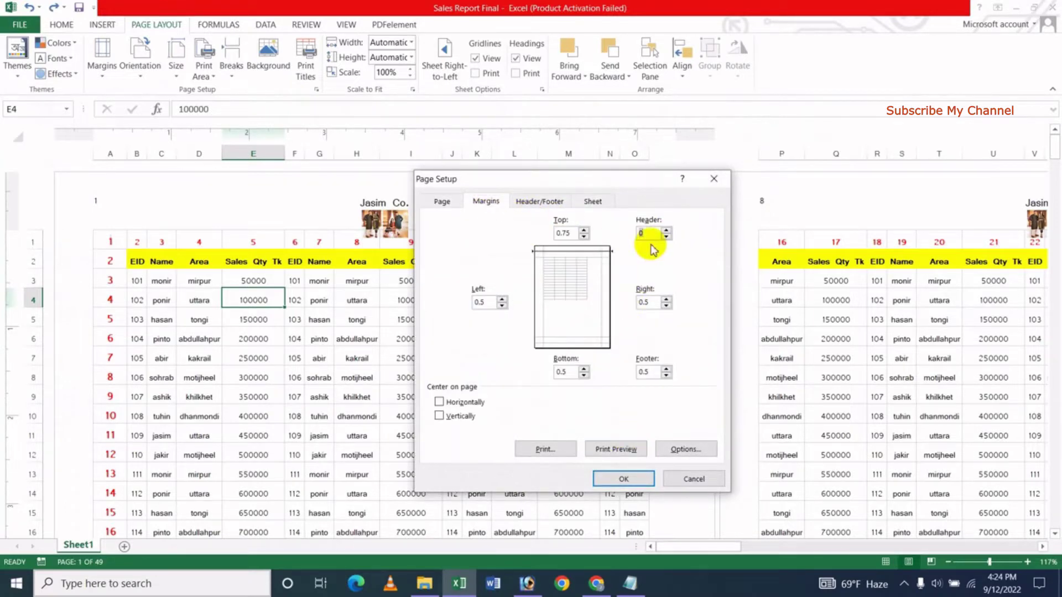
click(615, 449)
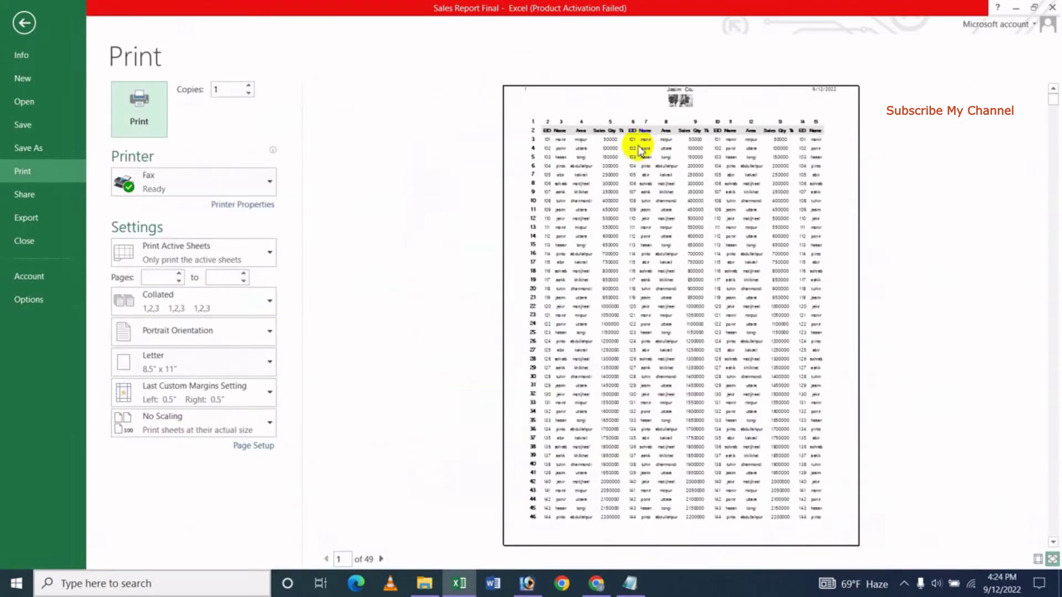
click(22, 23)
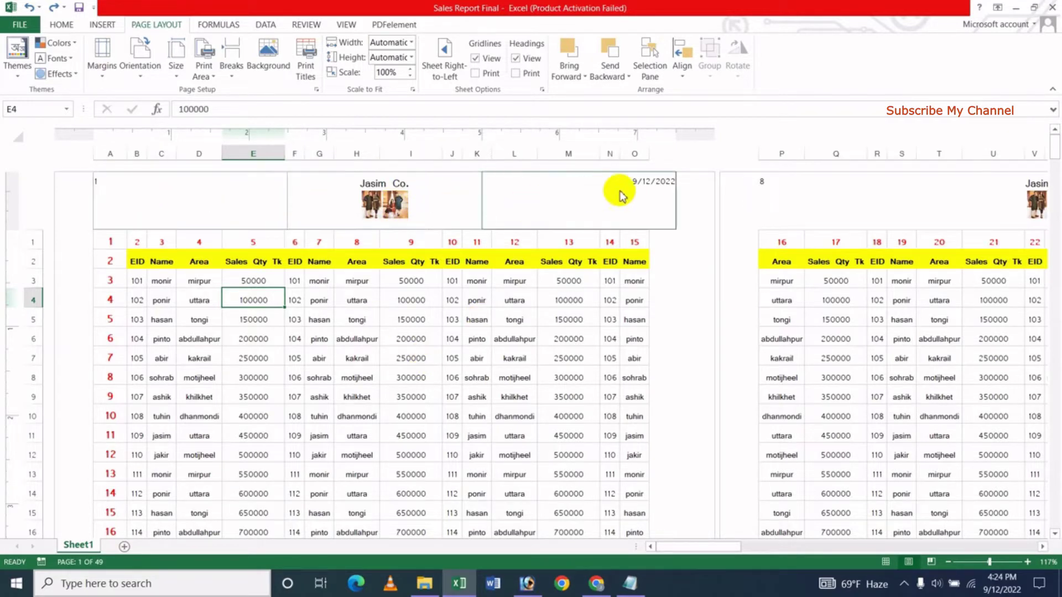
Replace the left header's page number with the Current Time field, then reopen that section.
click(130, 194)
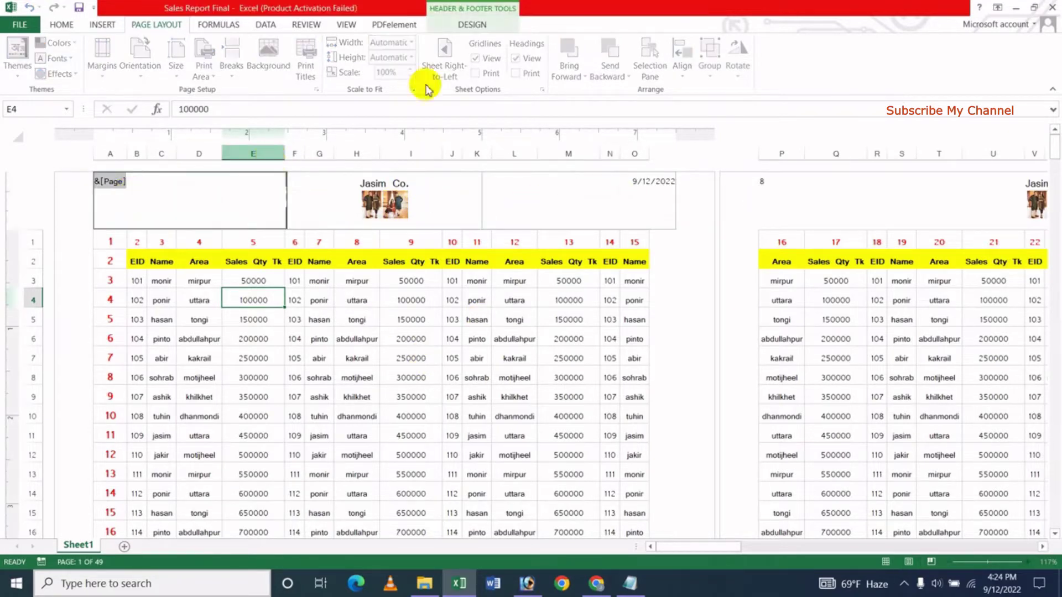
click(475, 25)
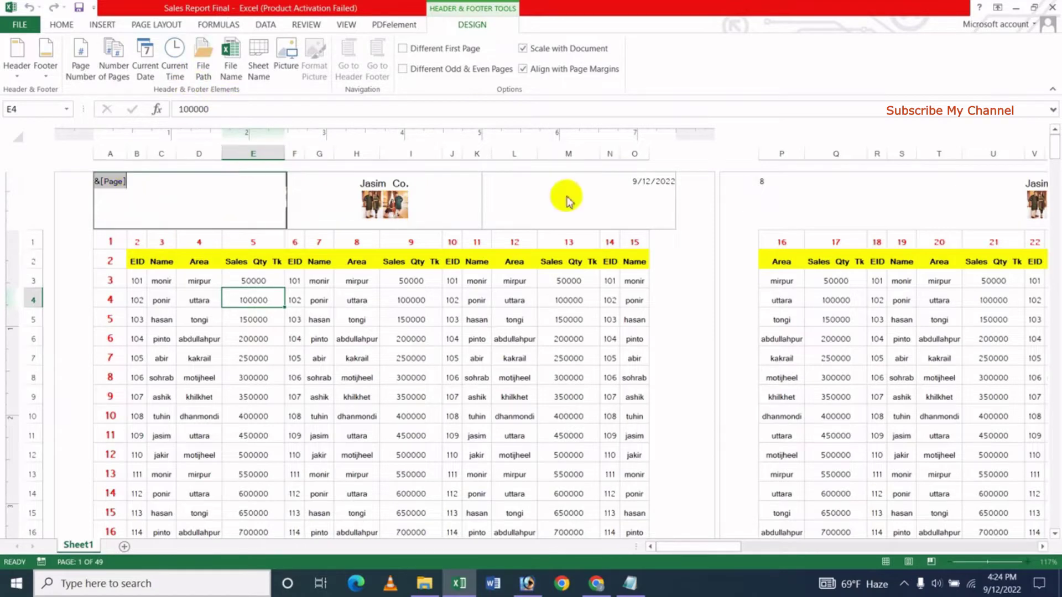
click(175, 58)
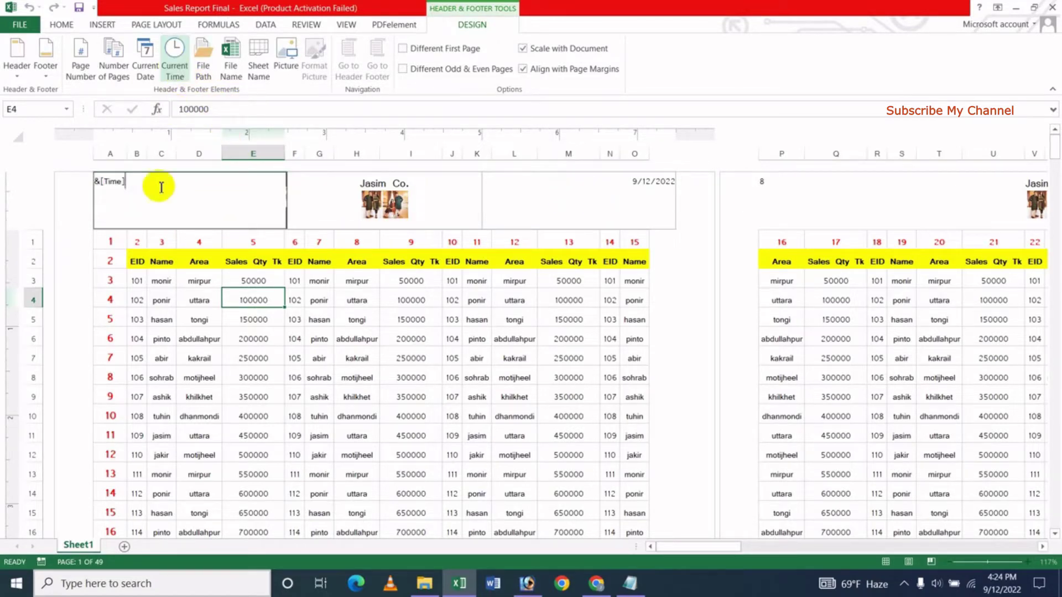
click(225, 364)
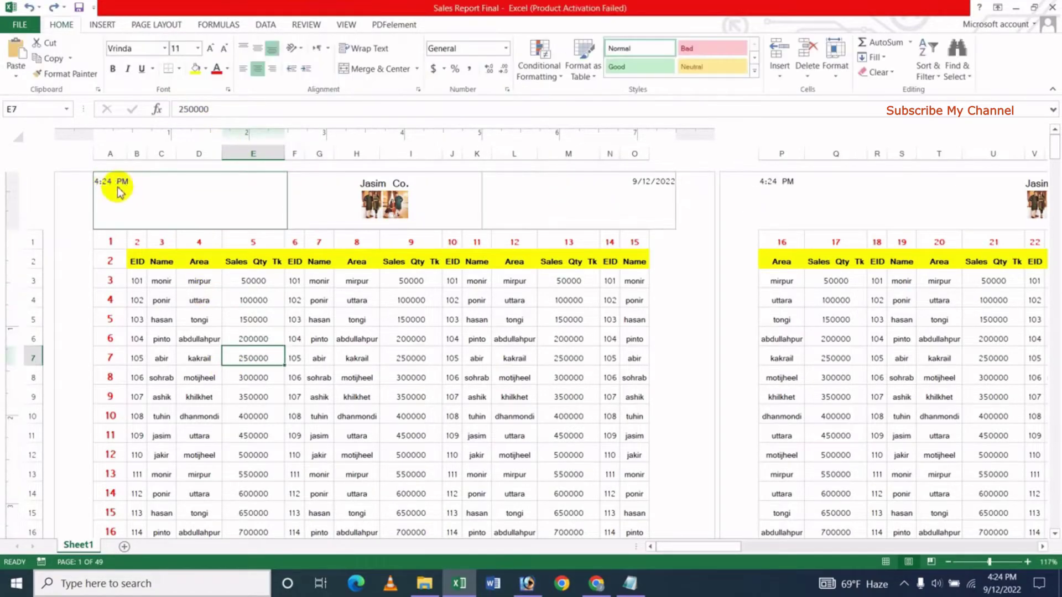
click(128, 196)
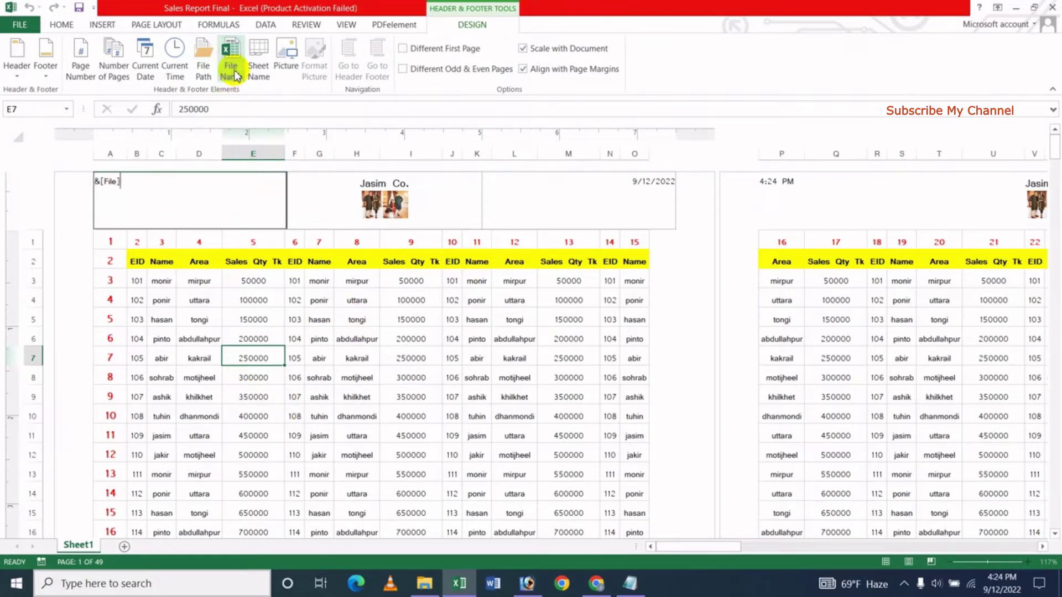
Make the left header show the File Path field: the folder path plus Sales Report Final.
click(209, 324)
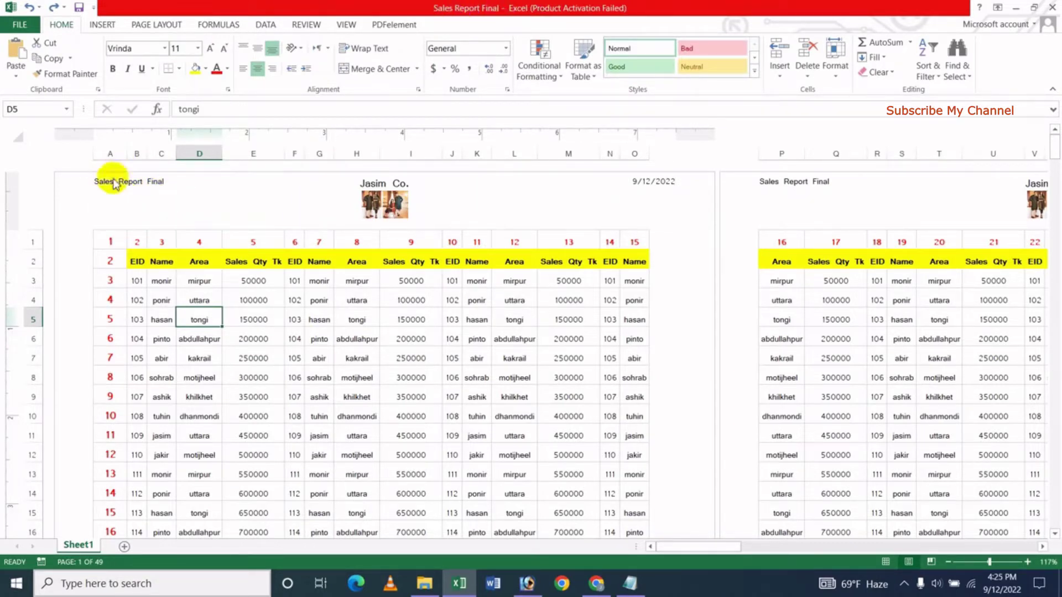
click(153, 192)
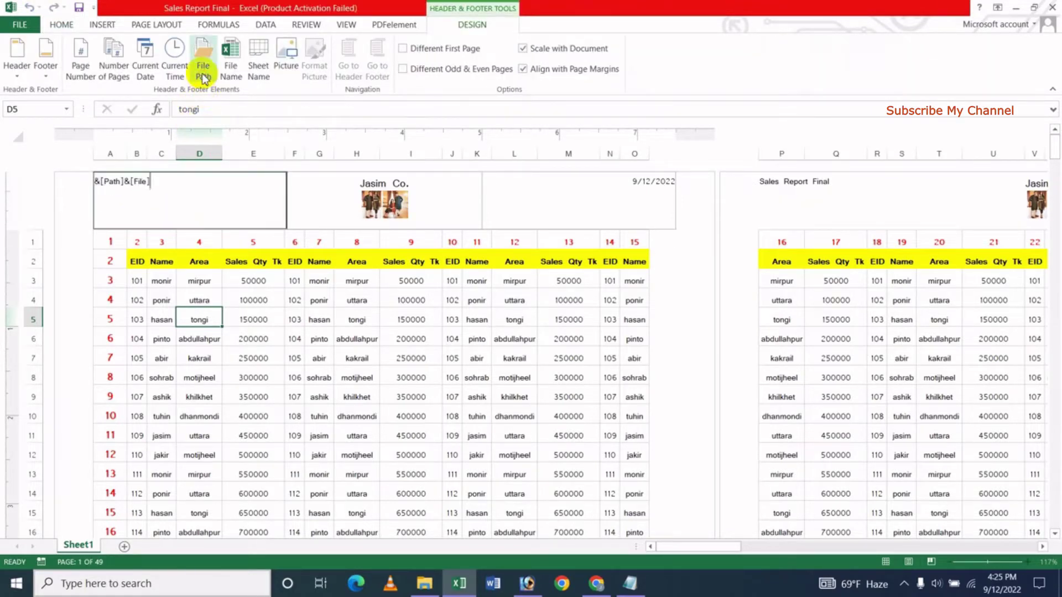
click(274, 342)
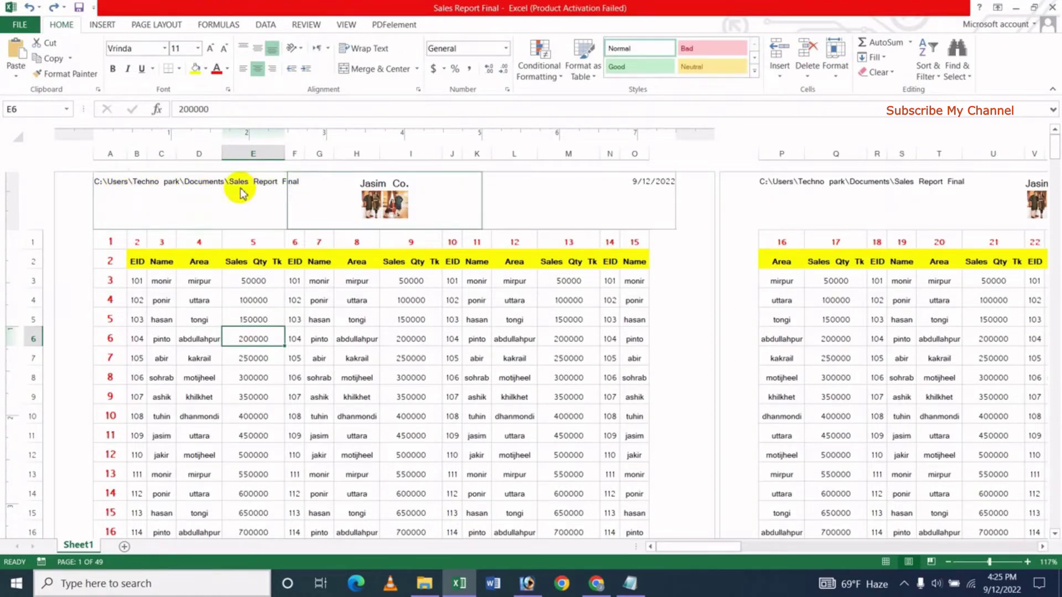
click(143, 200)
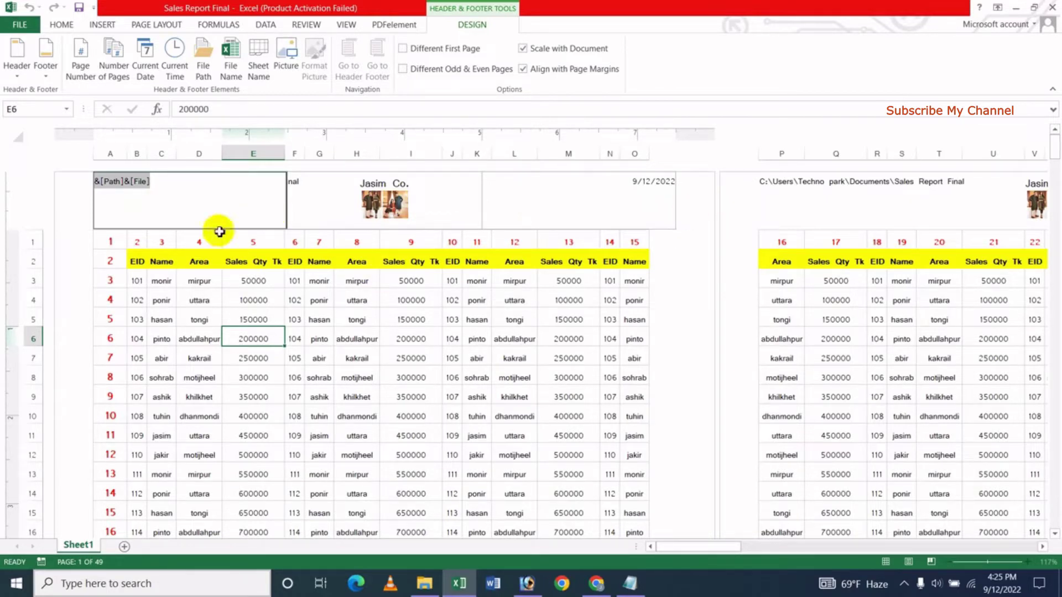
click(199, 378)
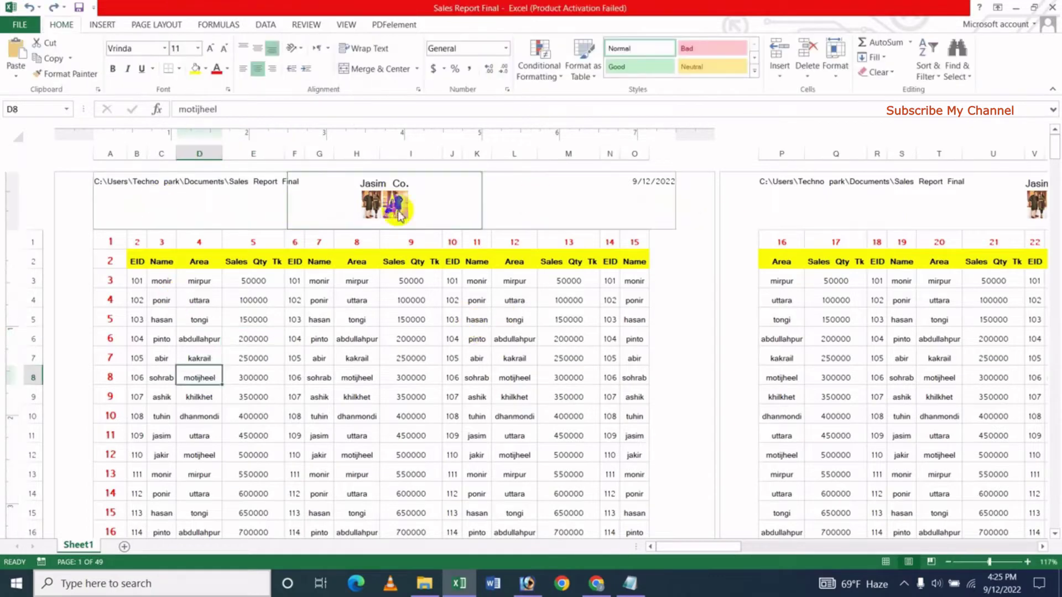
scroll(510, 375, down, 6)
scroll(510, 375, down, 5)
scroll(510, 376, down, 2)
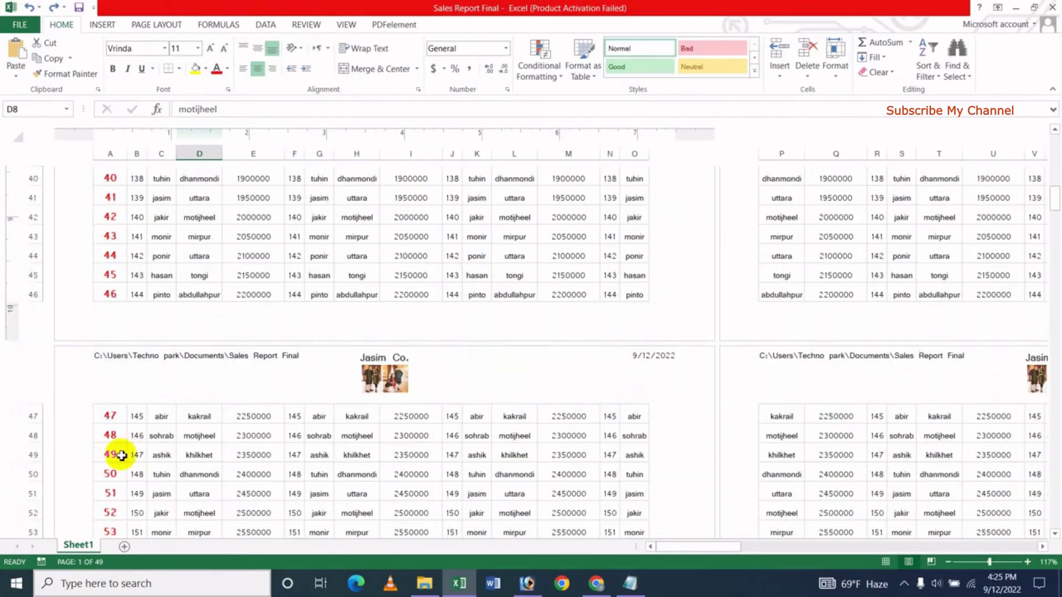
scroll(304, 433, down, 8)
scroll(308, 433, down, 6)
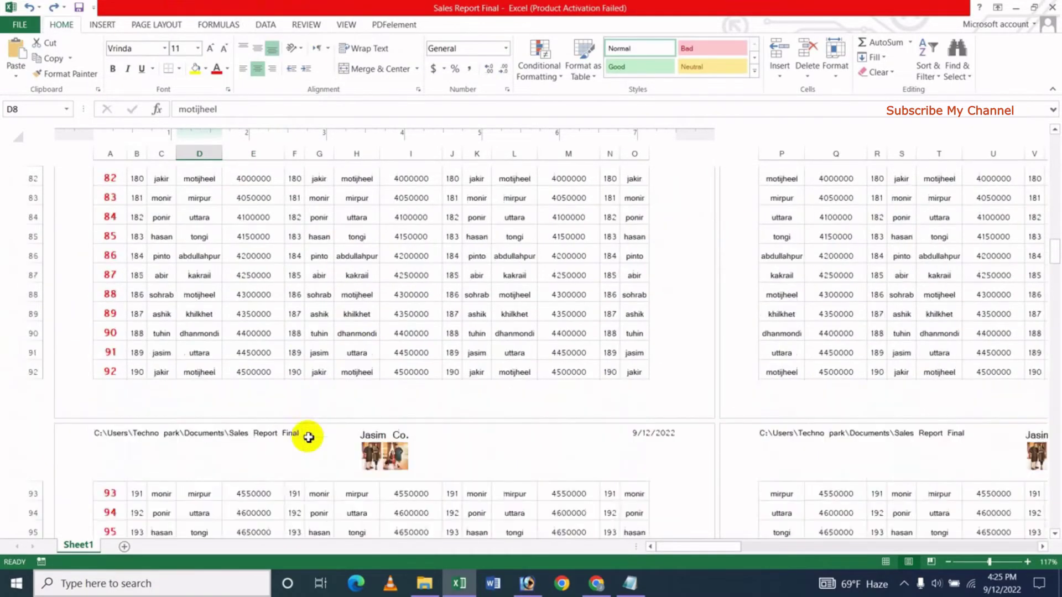
scroll(159, 239, down, 4)
scroll(197, 330, up, 3)
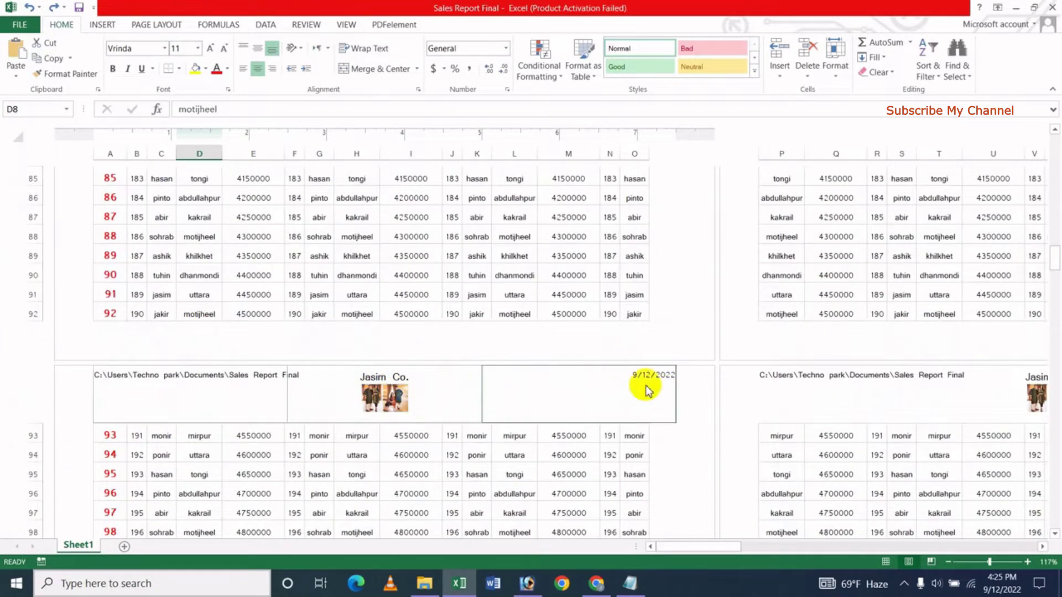
scroll(647, 388, up, 5)
scroll(646, 382, up, 7)
scroll(646, 381, up, 9)
scroll(646, 384, up, 5)
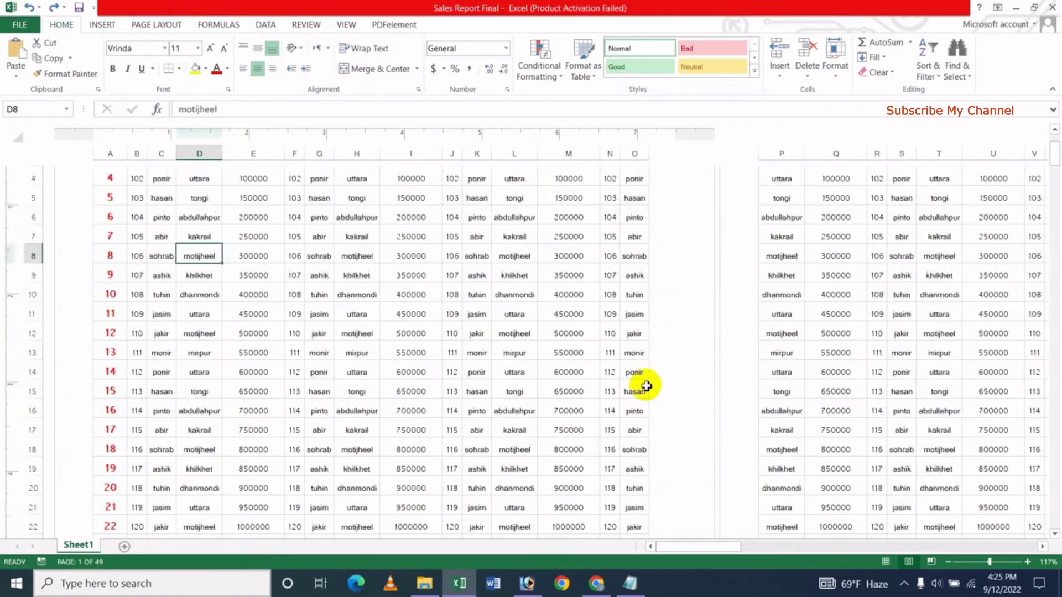
scroll(646, 386, up, 2)
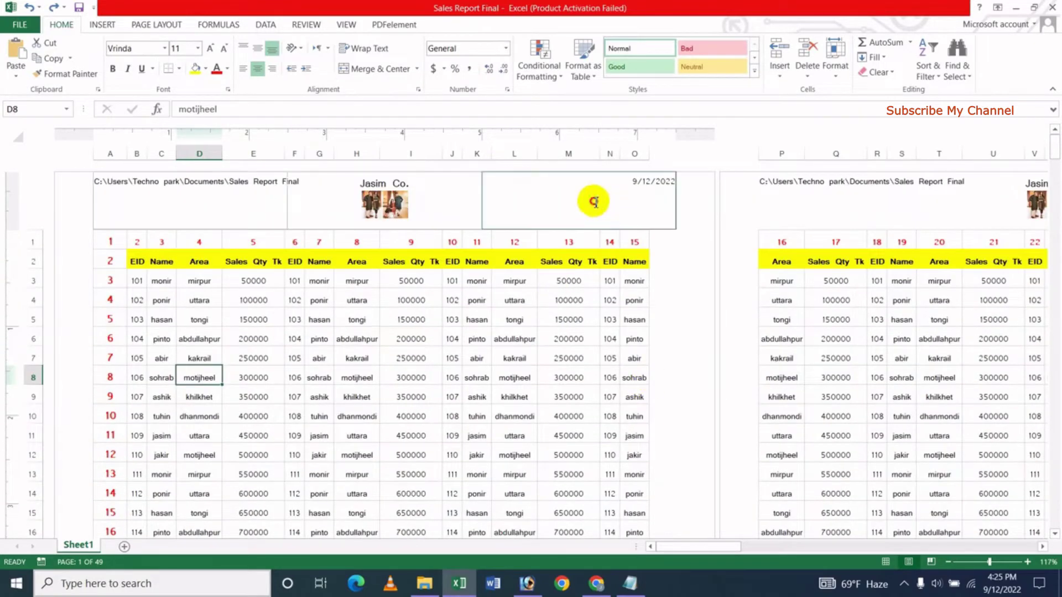
Clear the page header by applying the (none) header preset.
click(596, 203)
click(473, 25)
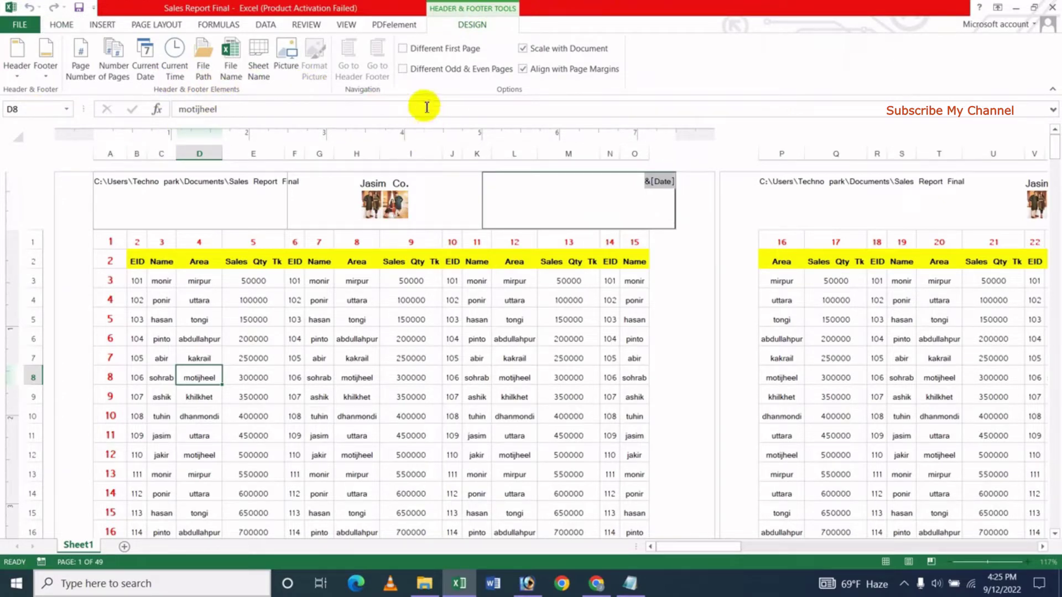
click(16, 82)
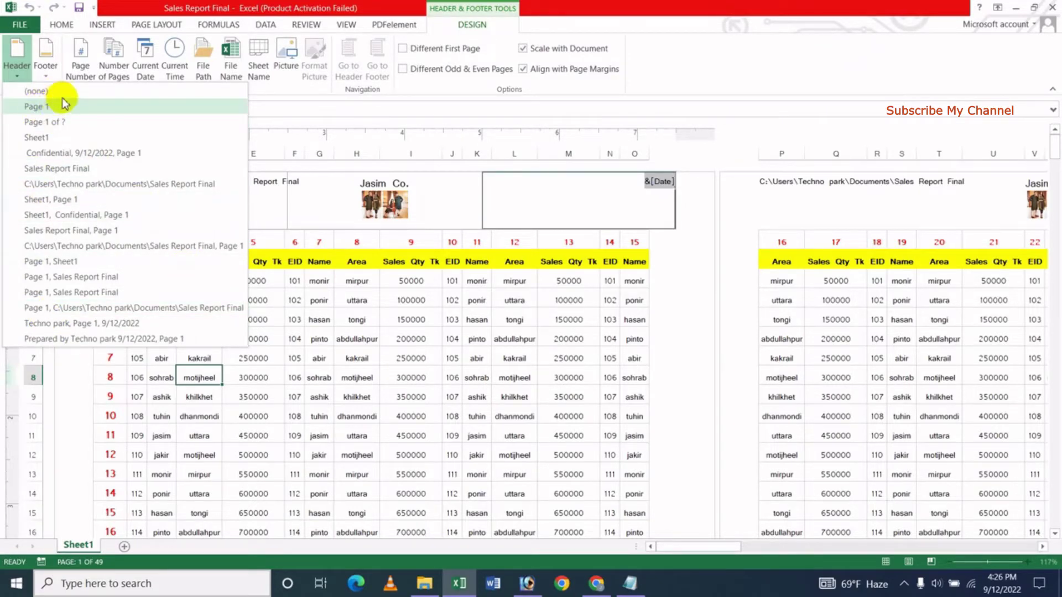
key(Escape)
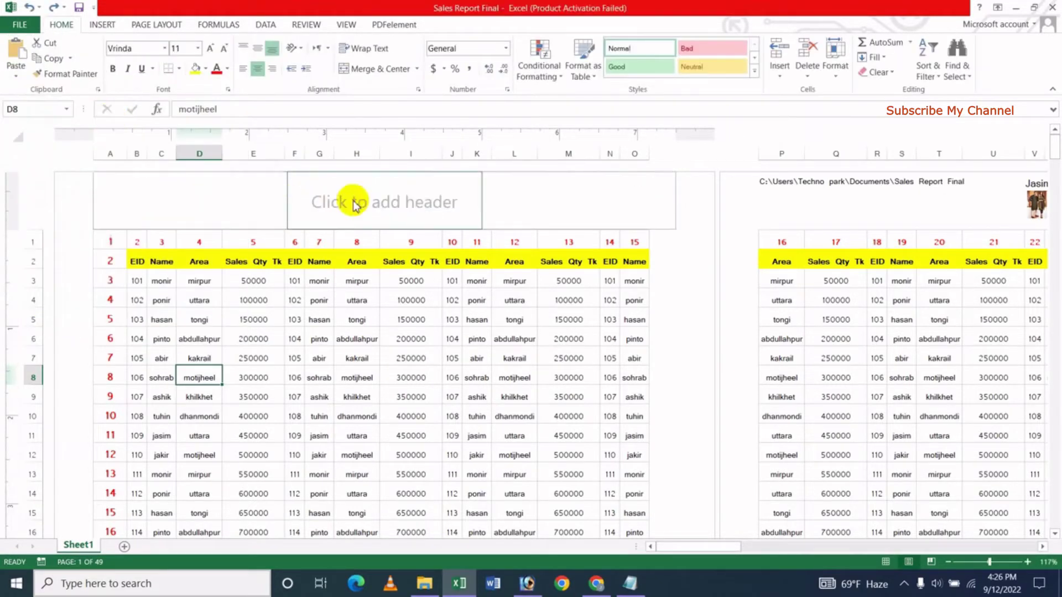
Enter the parts of the author's name into the left, centre and right header sections.
click(236, 194)
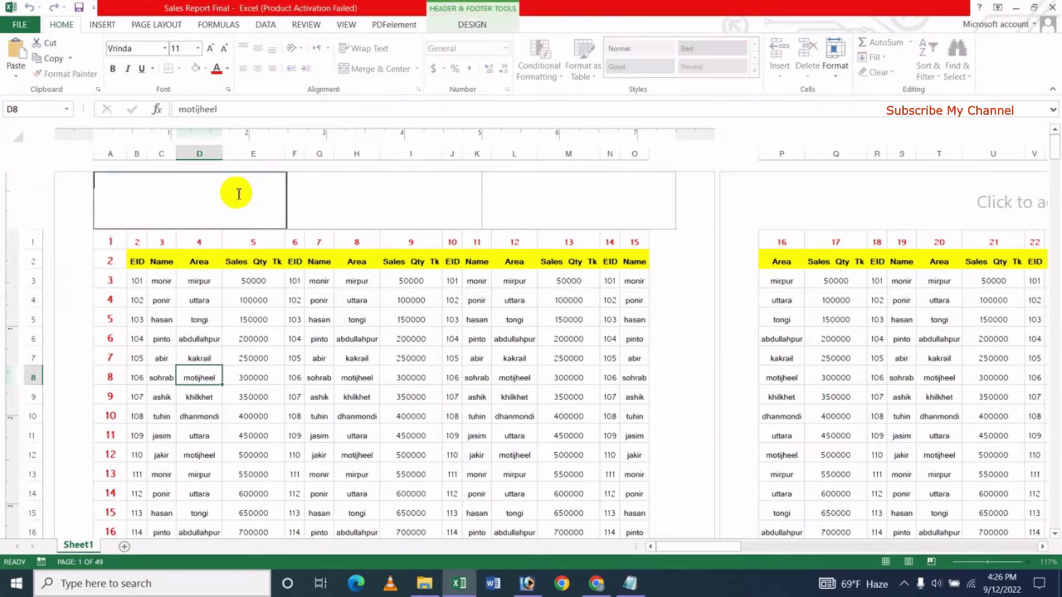
click(462, 25)
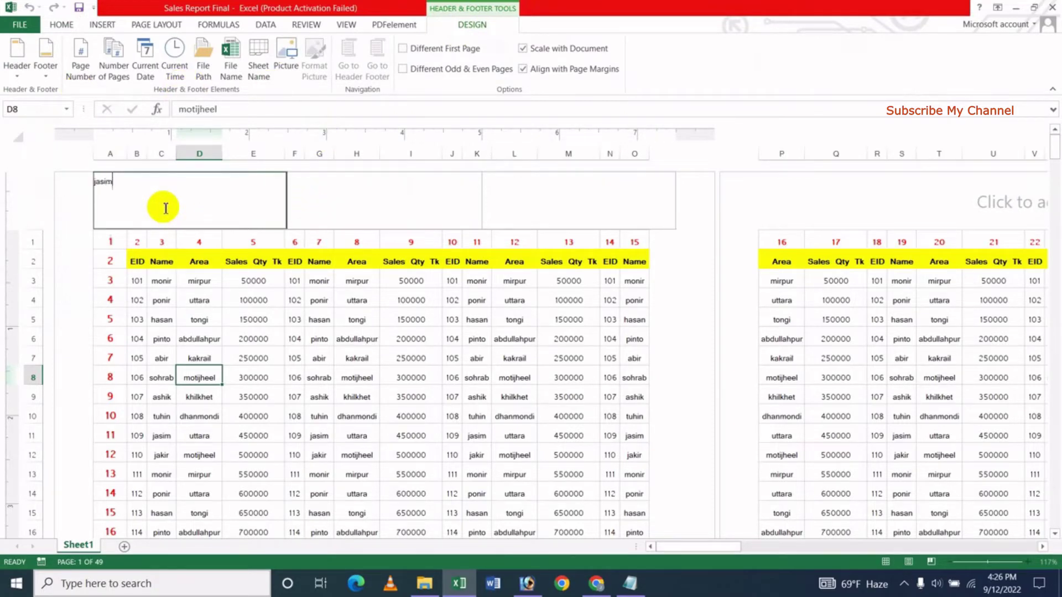
key(Tab)
text(in)
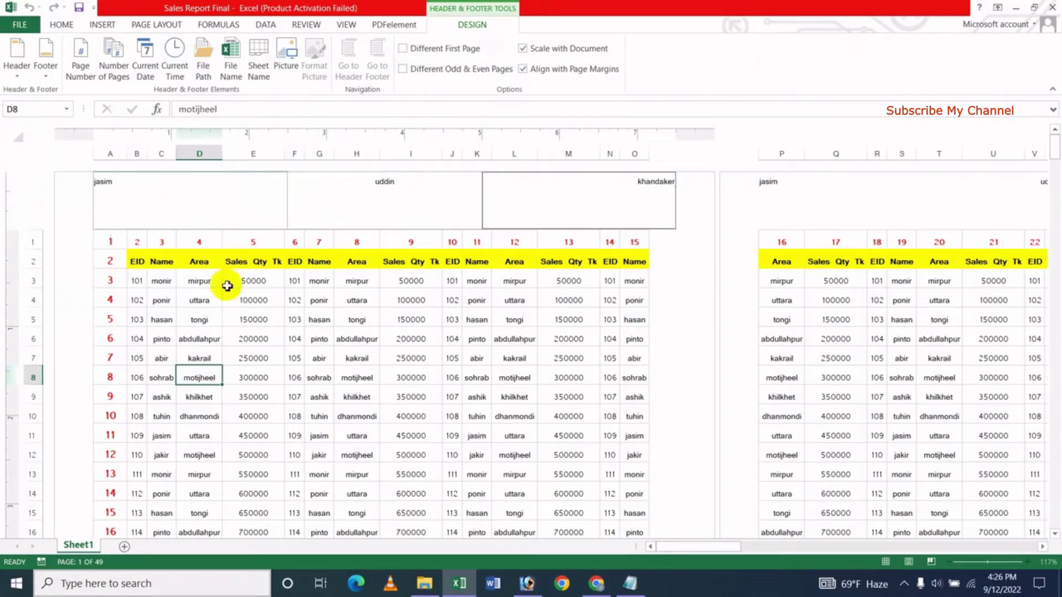
key(Tab)
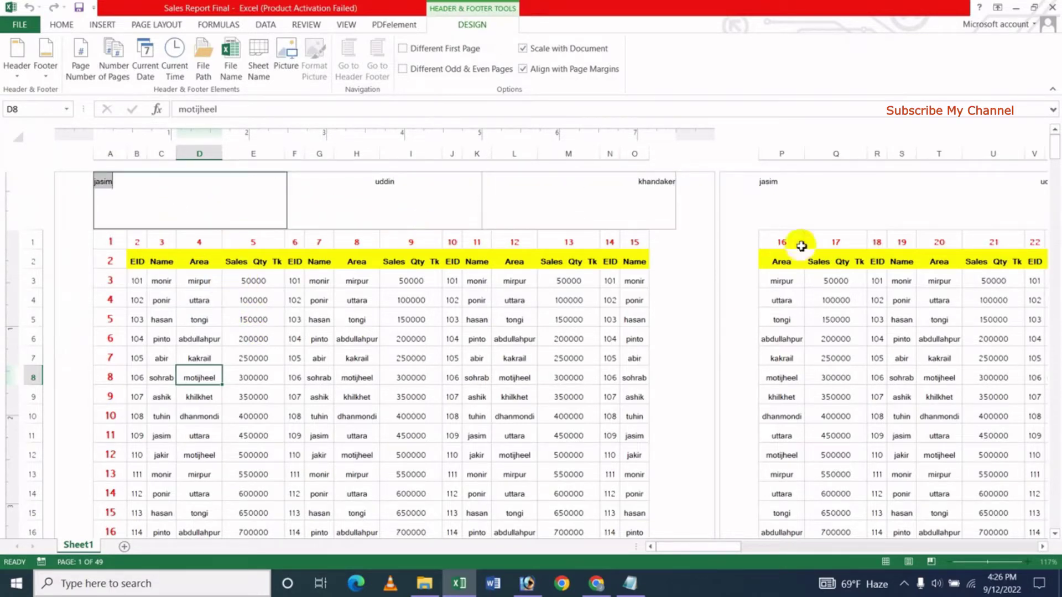
click(408, 203)
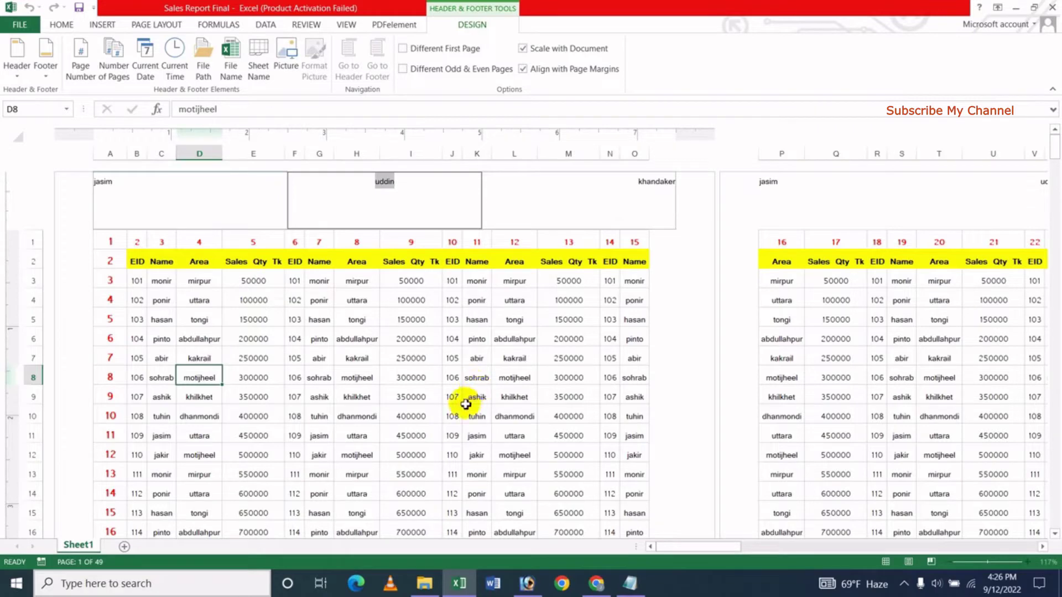
click(375, 394)
scroll(427, 398, down, 9)
scroll(427, 404, down, 5)
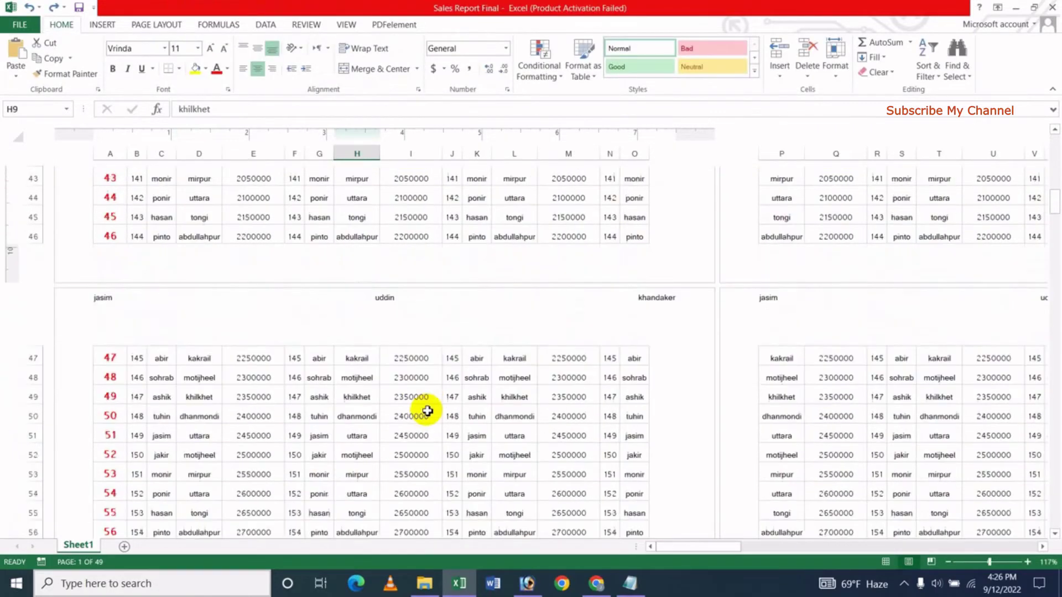
scroll(420, 359, down, 2)
scroll(339, 327, up, 4)
scroll(517, 415, up, 5)
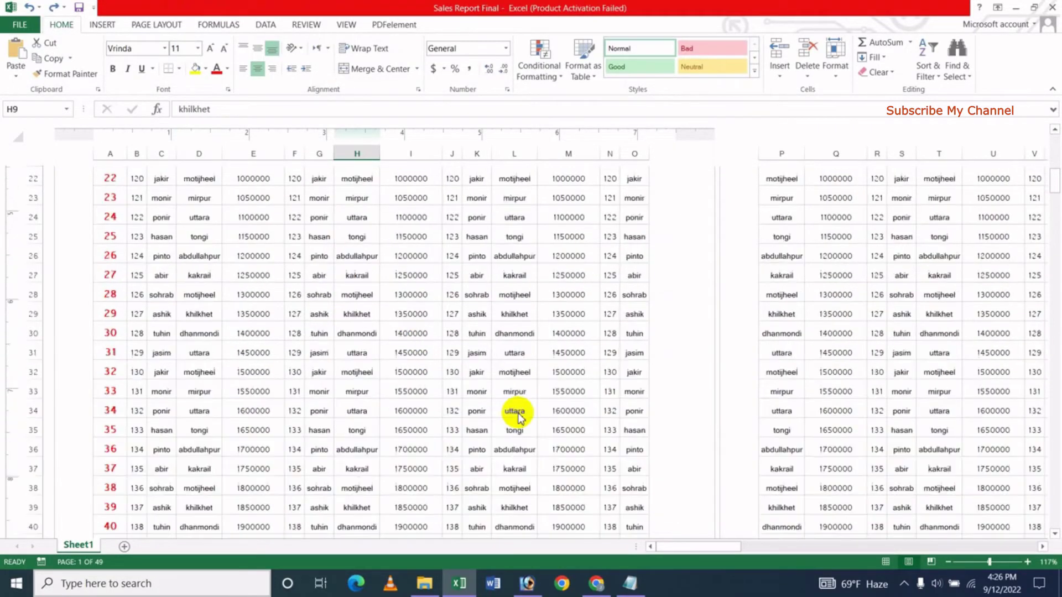
scroll(519, 417, up, 7)
Turn on Different First Page and enter yyyy, dfsdfds and sdfds in its three header sections.
click(174, 201)
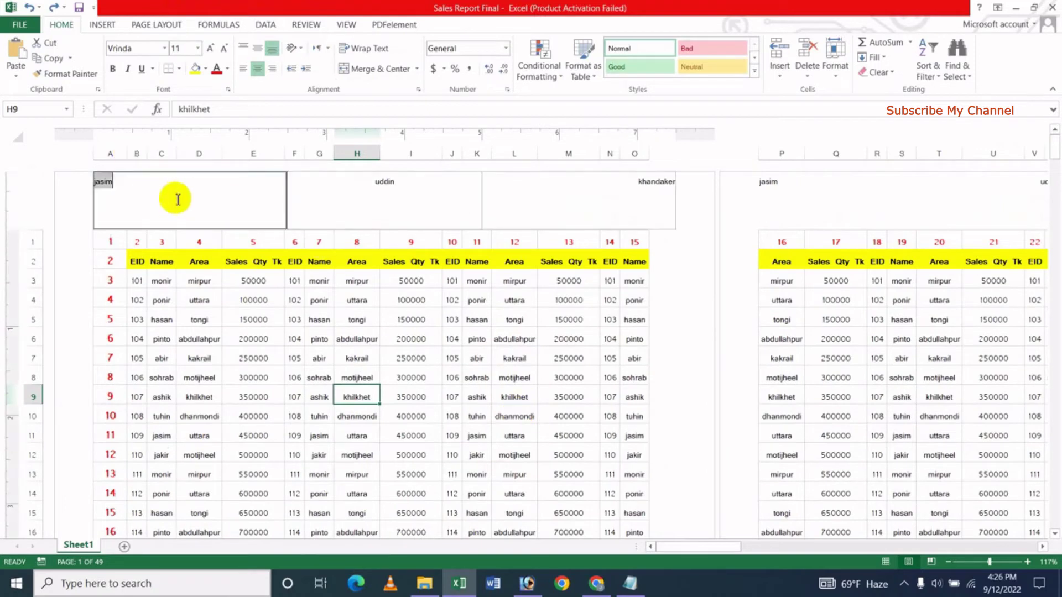
click(473, 24)
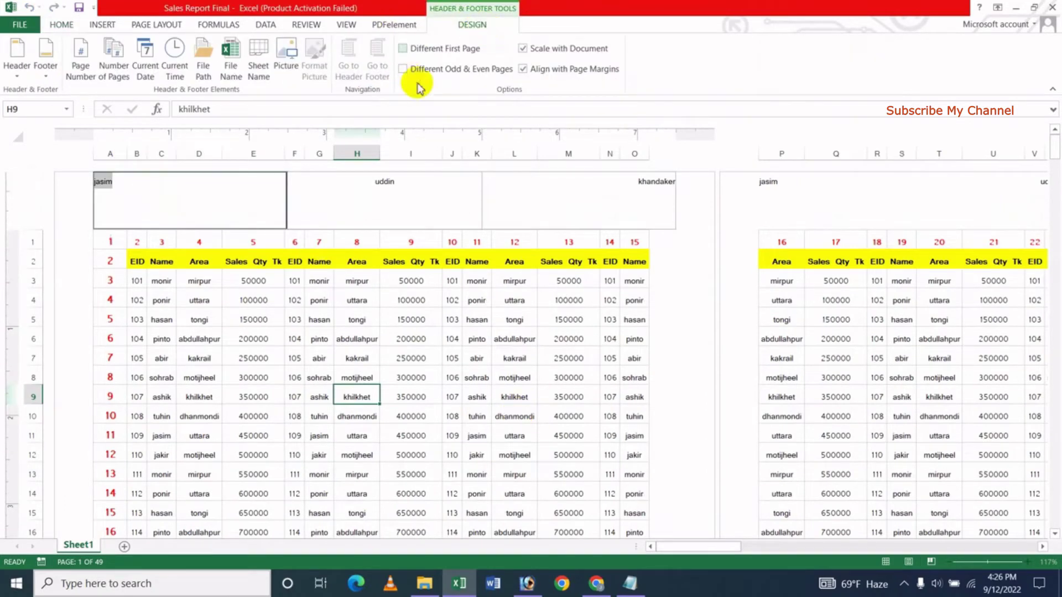
click(409, 53)
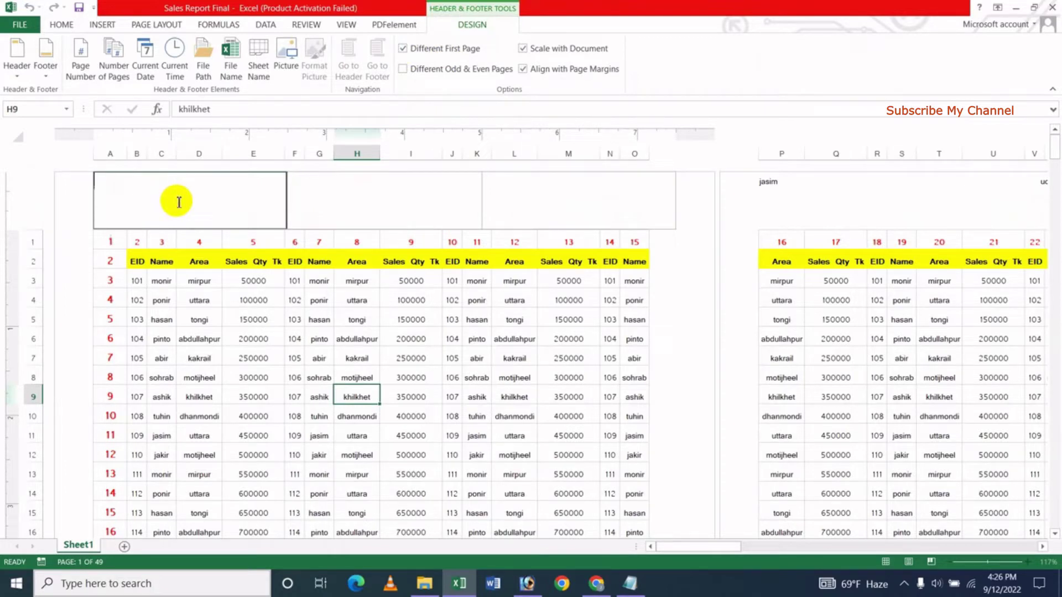
text(yyyy)
click(374, 210)
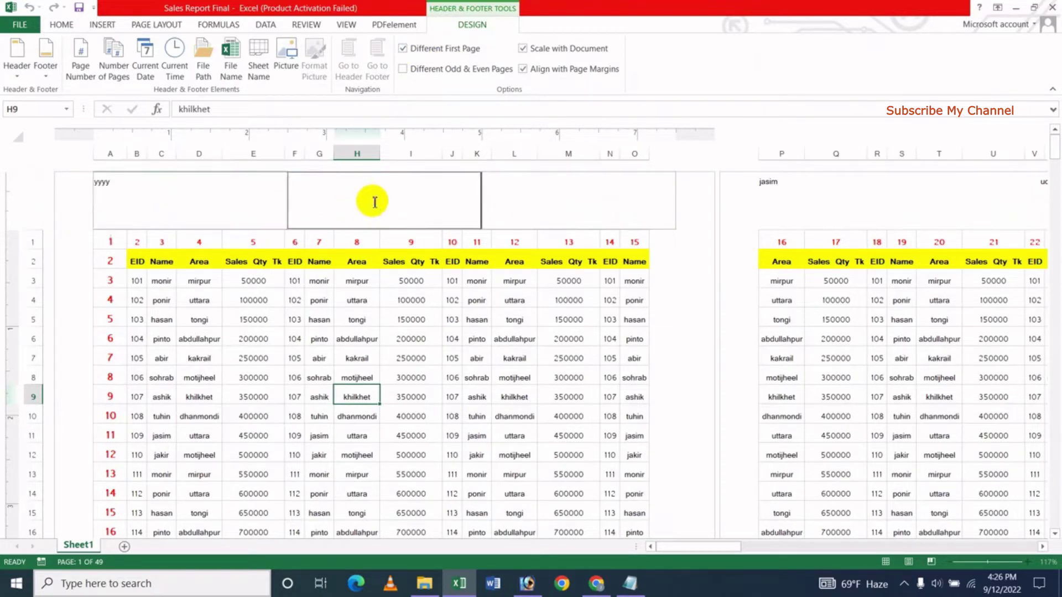
text(dfsdfds)
click(545, 206)
text(sdfds)
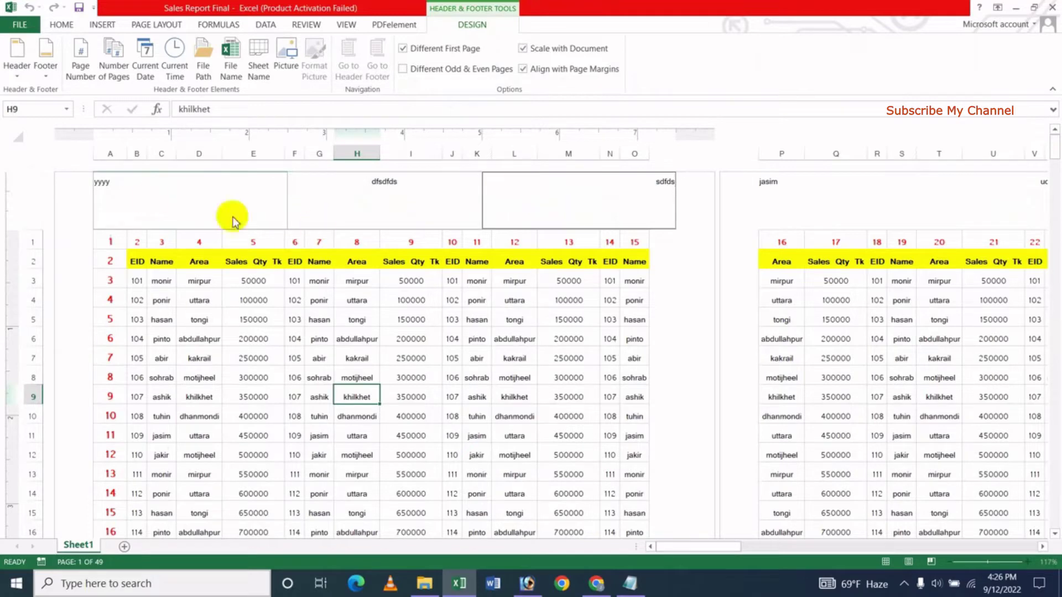
click(133, 194)
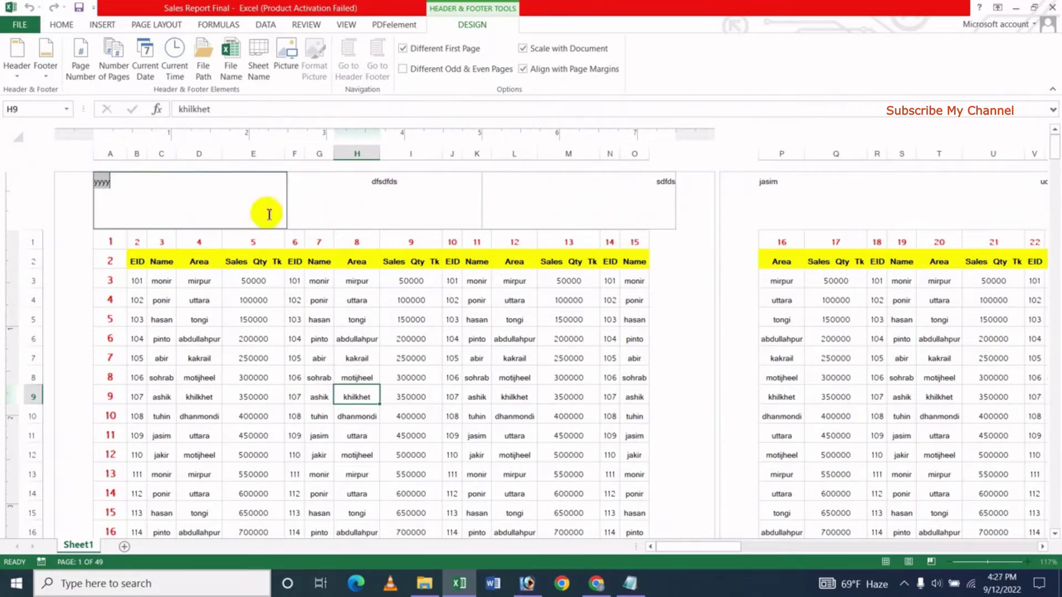
click(390, 347)
Scroll through the pages to compare the first-page header with later pages.
scroll(388, 376, down, 5)
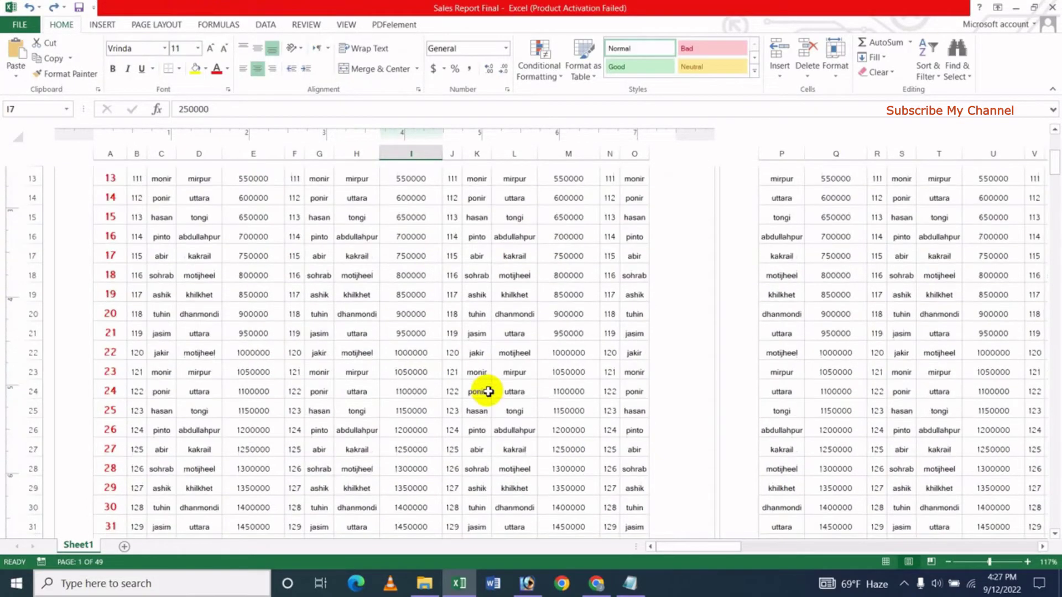
scroll(384, 387, down, 5)
scroll(382, 403, down, 4)
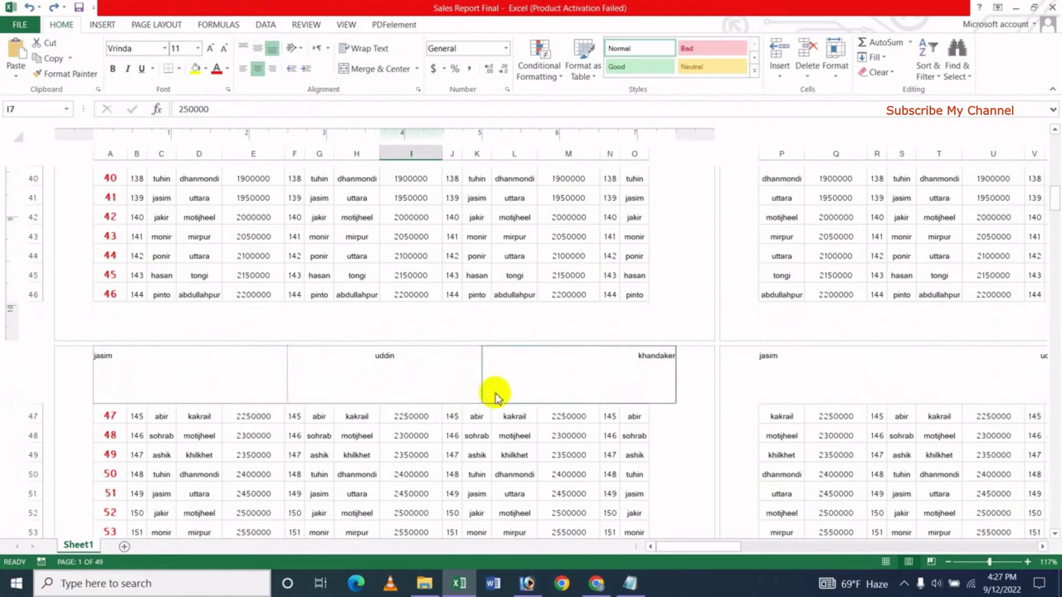
scroll(493, 391, down, 4)
scroll(495, 393, down, 6)
scroll(442, 414, down, 3)
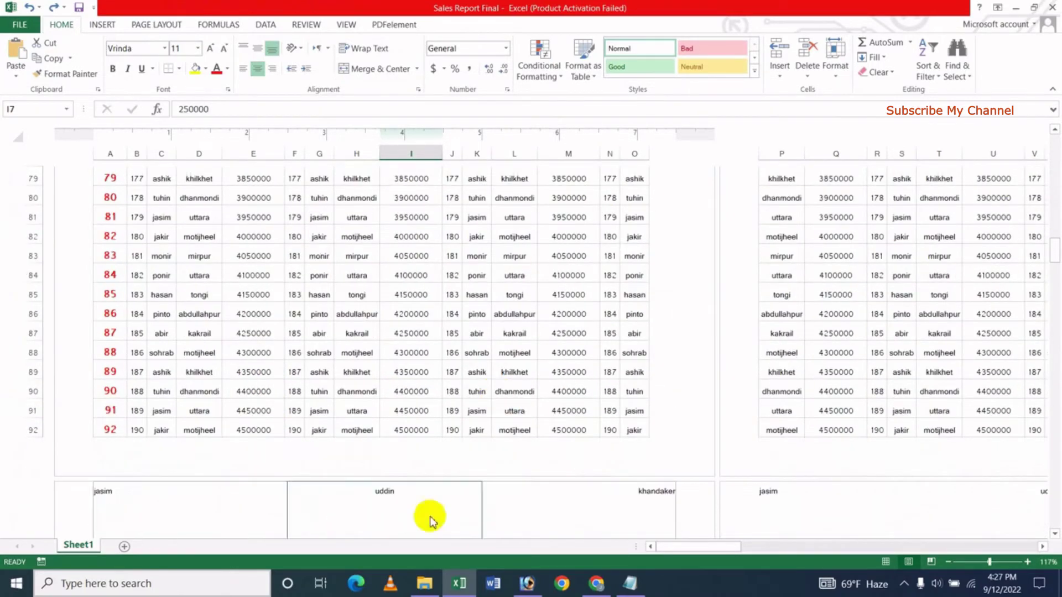
scroll(437, 492, up, 3)
scroll(445, 473, up, 5)
scroll(445, 473, up, 3)
scroll(442, 473, up, 4)
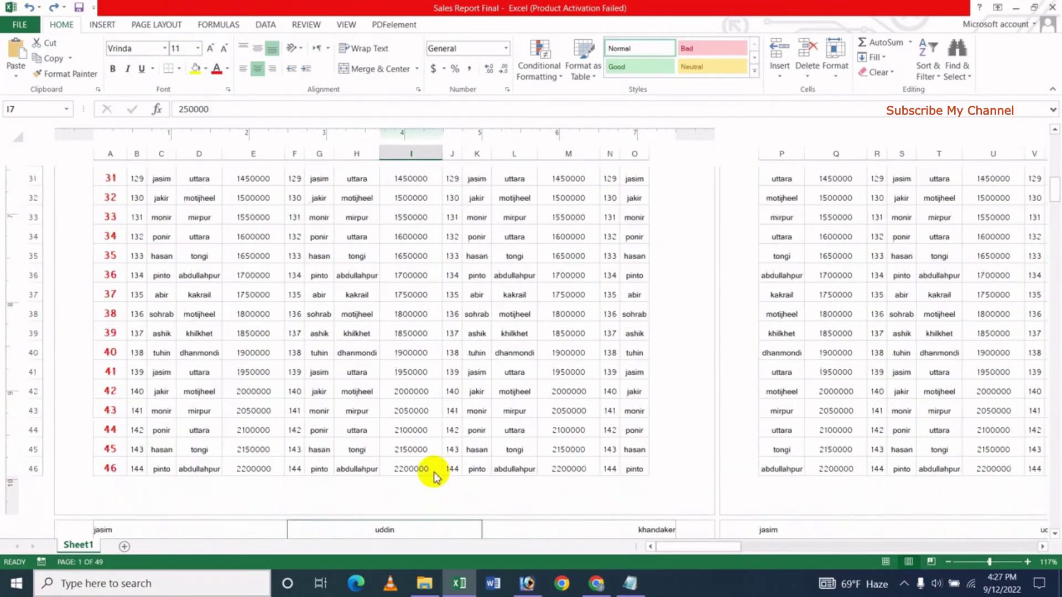
scroll(439, 472, up, 9)
scroll(435, 473, up, 1)
scroll(435, 473, up, 2)
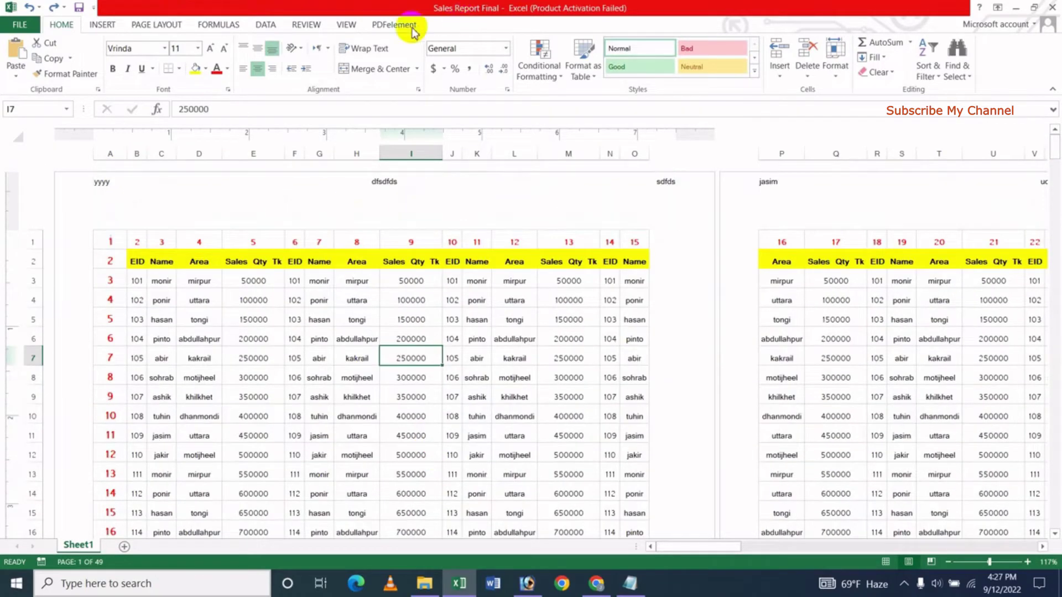
Uncheck Different First Page and check Different Odd & Even Pages for the header.
click(237, 189)
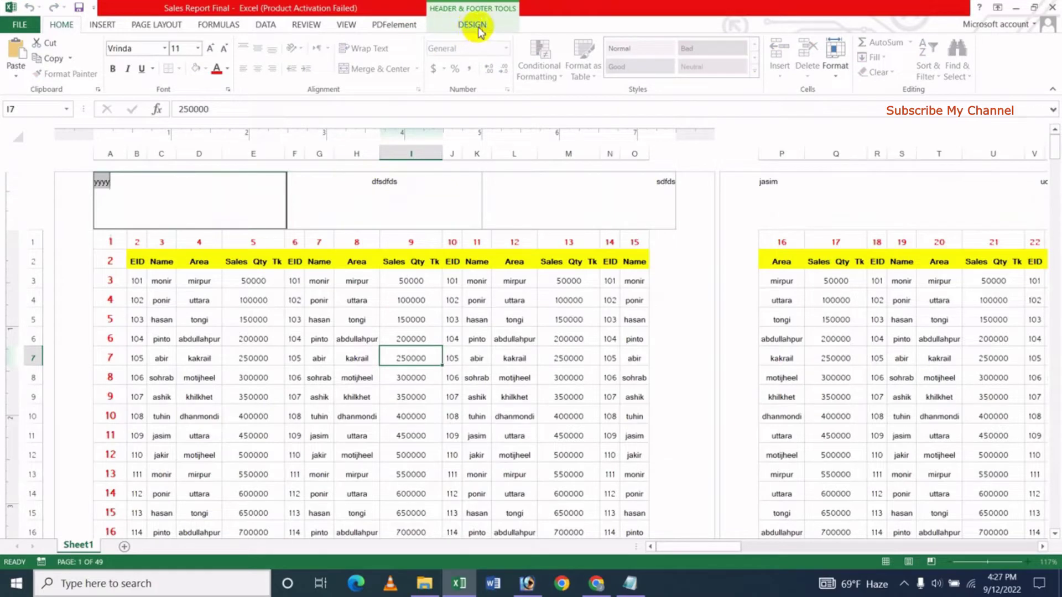
click(473, 25)
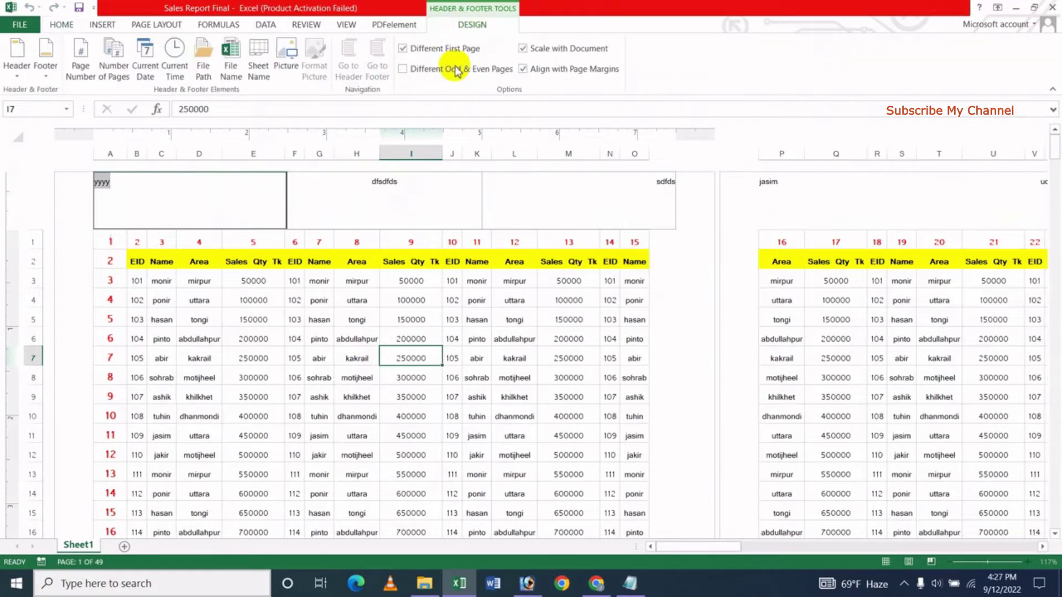
click(403, 49)
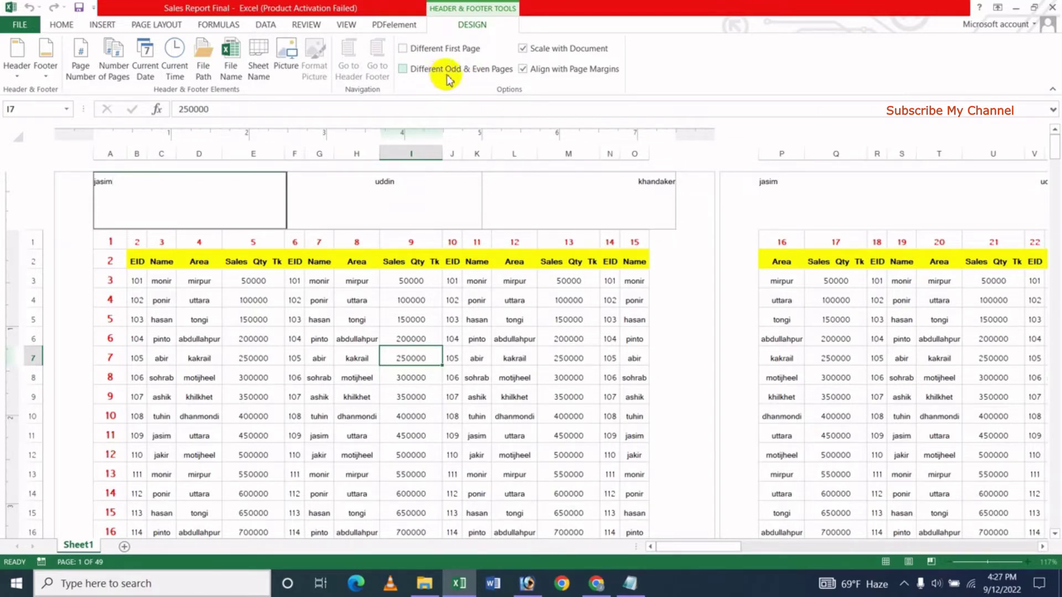
click(404, 71)
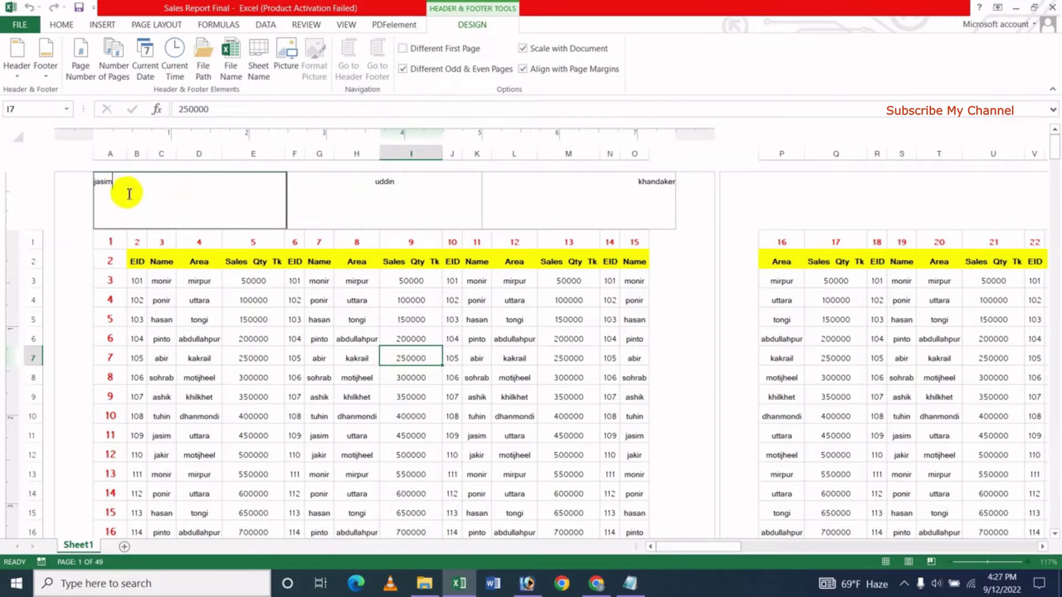
Set the odd-page header to Page Number left, File Name centre and Current Date right.
click(80, 55)
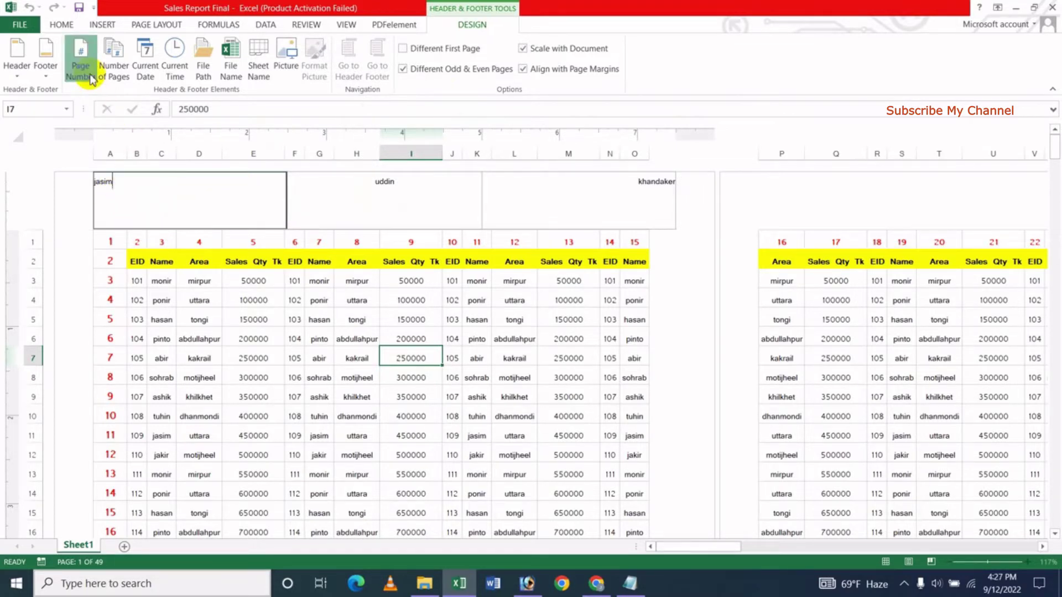
drag(105, 180, 193, 226)
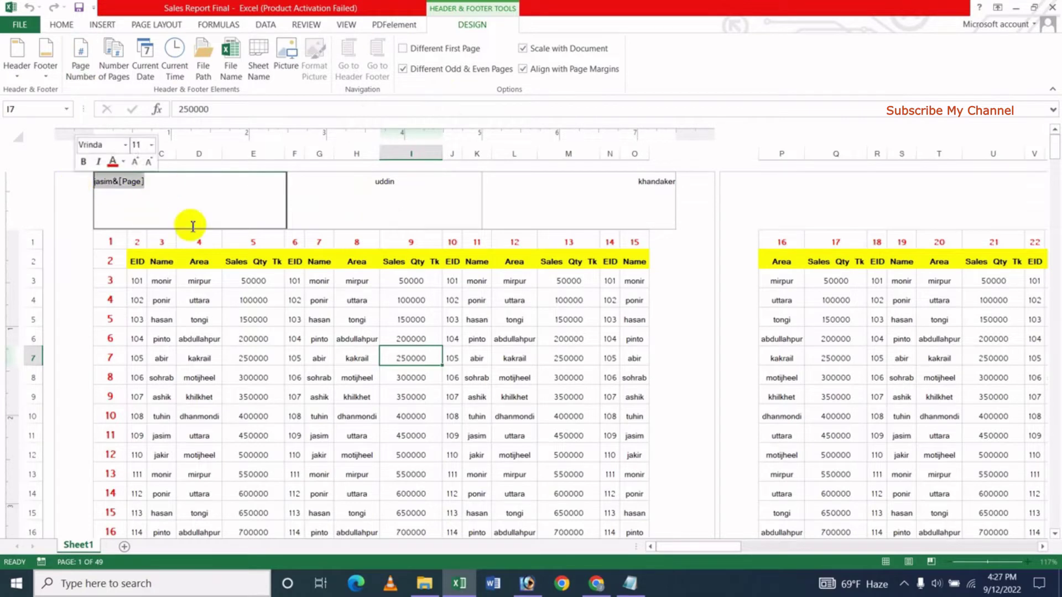
click(81, 55)
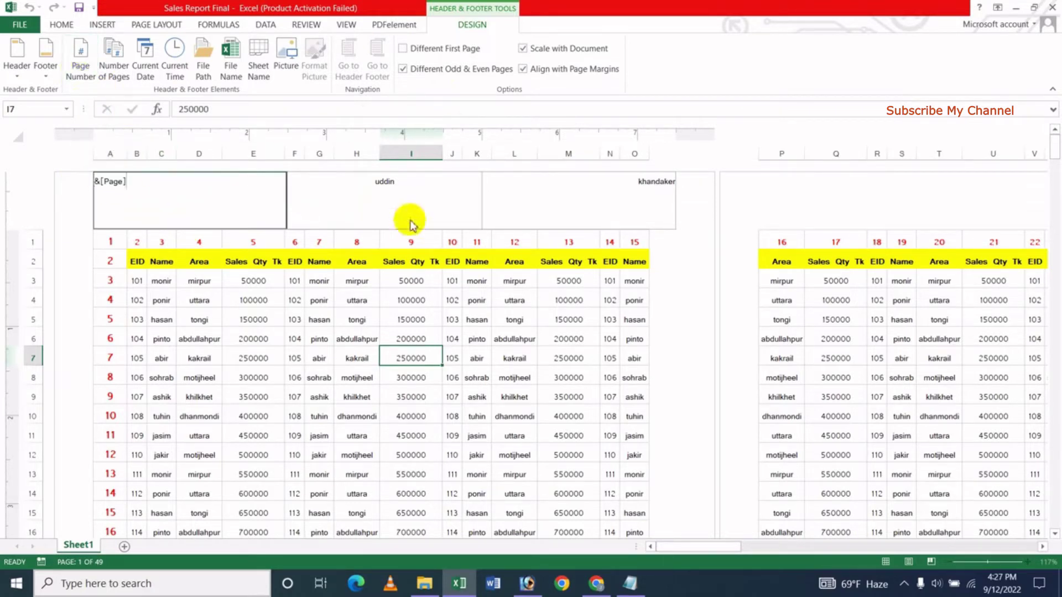
click(419, 193)
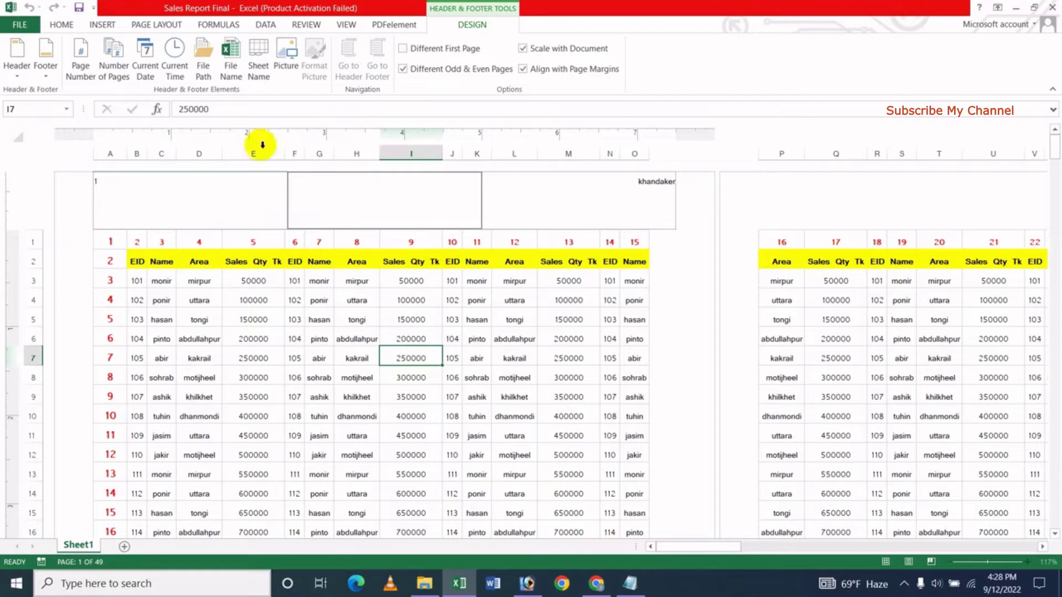
click(231, 61)
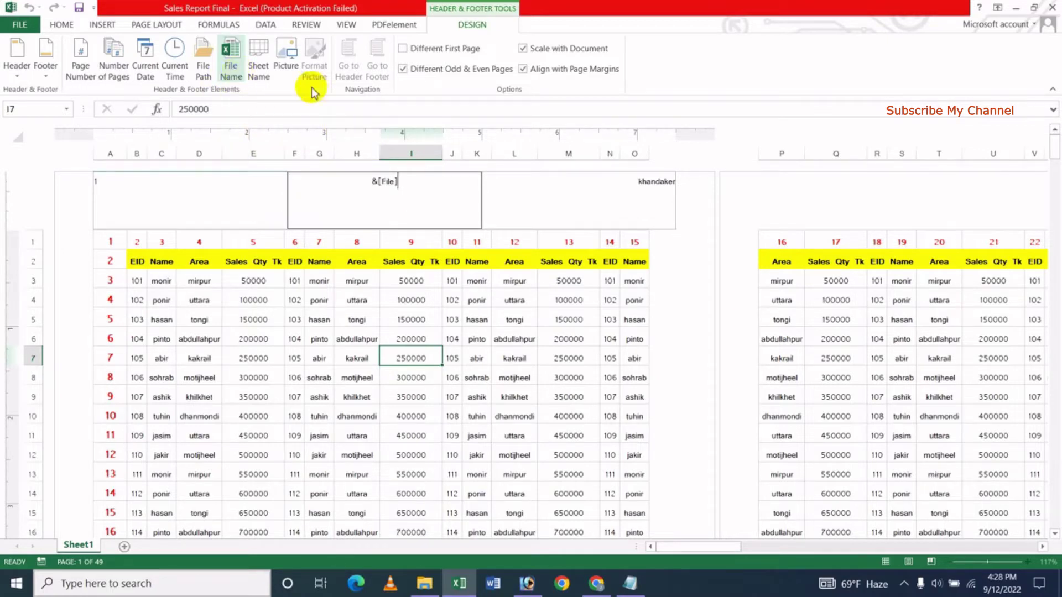
click(591, 189)
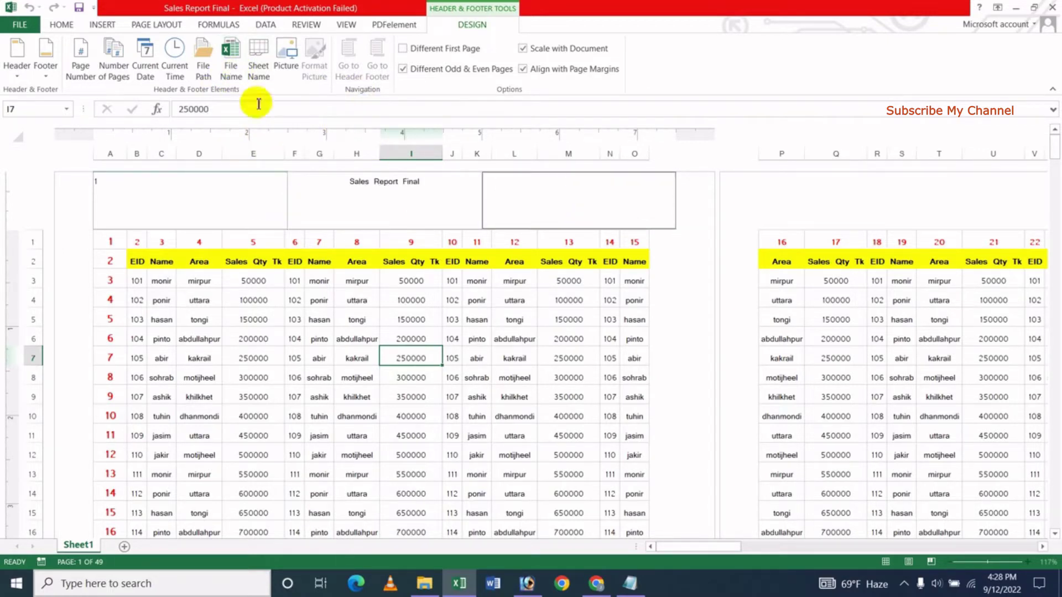
click(151, 74)
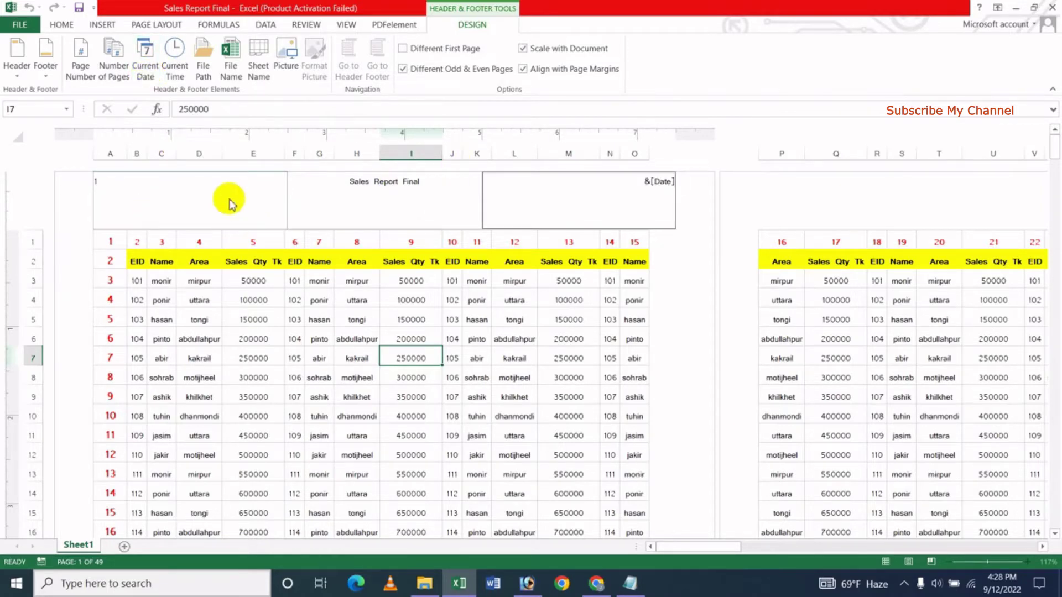
click(281, 336)
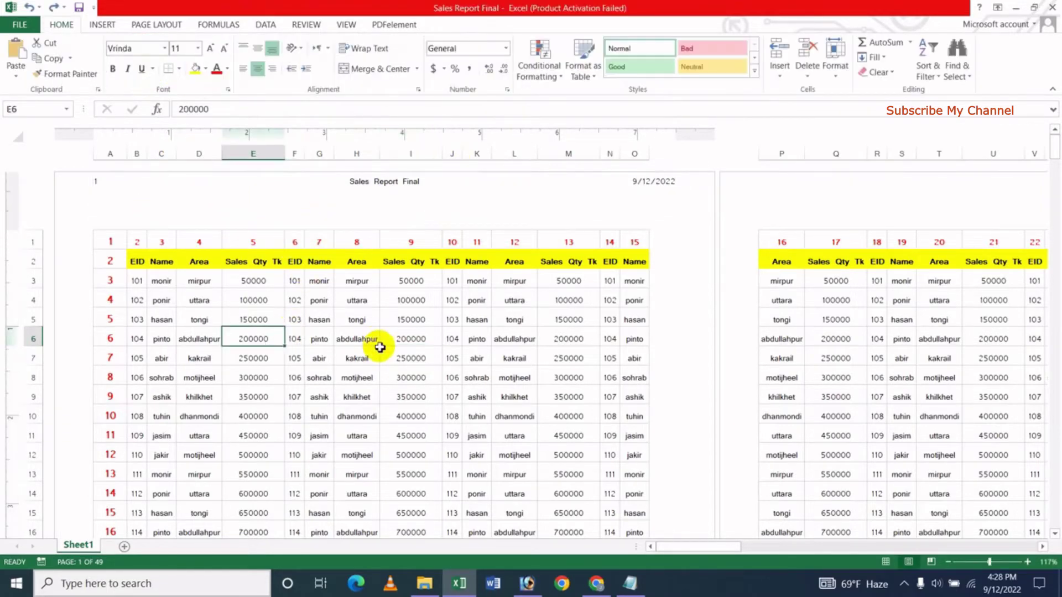
scroll(379, 347, down, 4)
scroll(379, 347, down, 3)
scroll(380, 347, down, 4)
scroll(379, 346, down, 2)
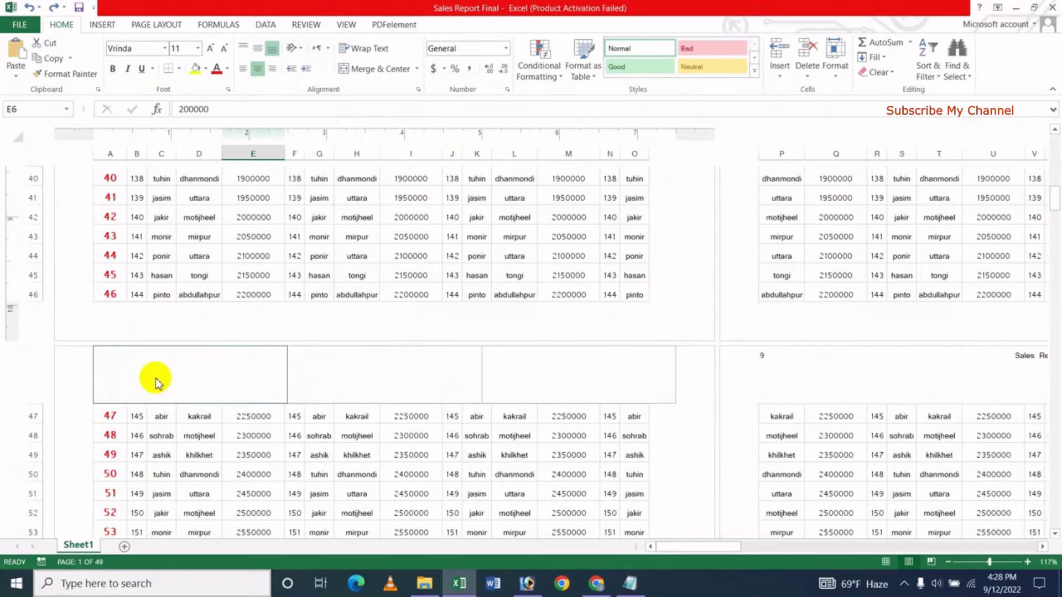
Put Number of Pages in the even-page header's left section and Sheet Name in the centre.
click(200, 372)
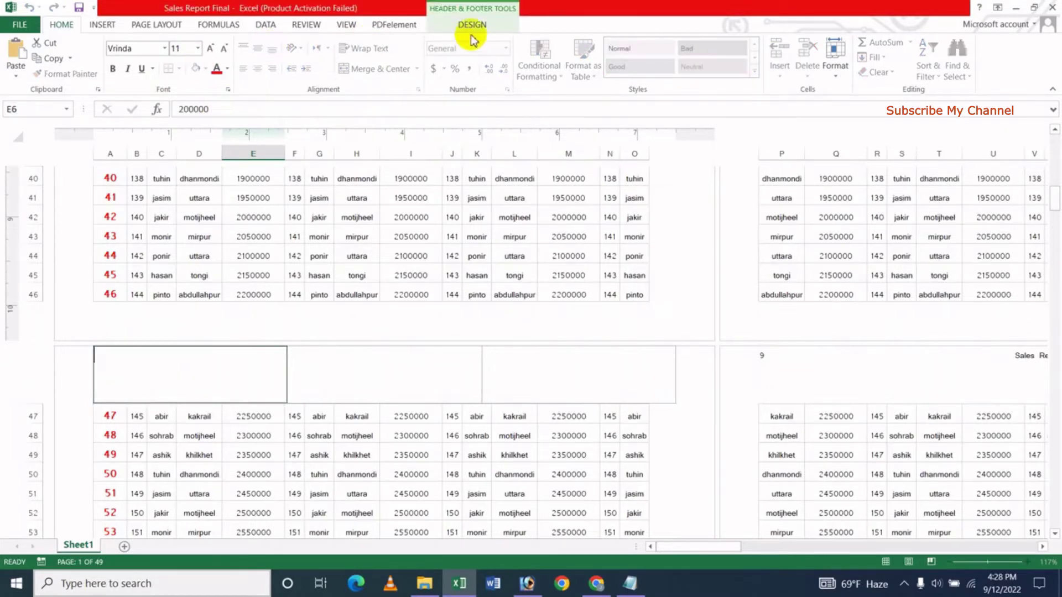
click(473, 25)
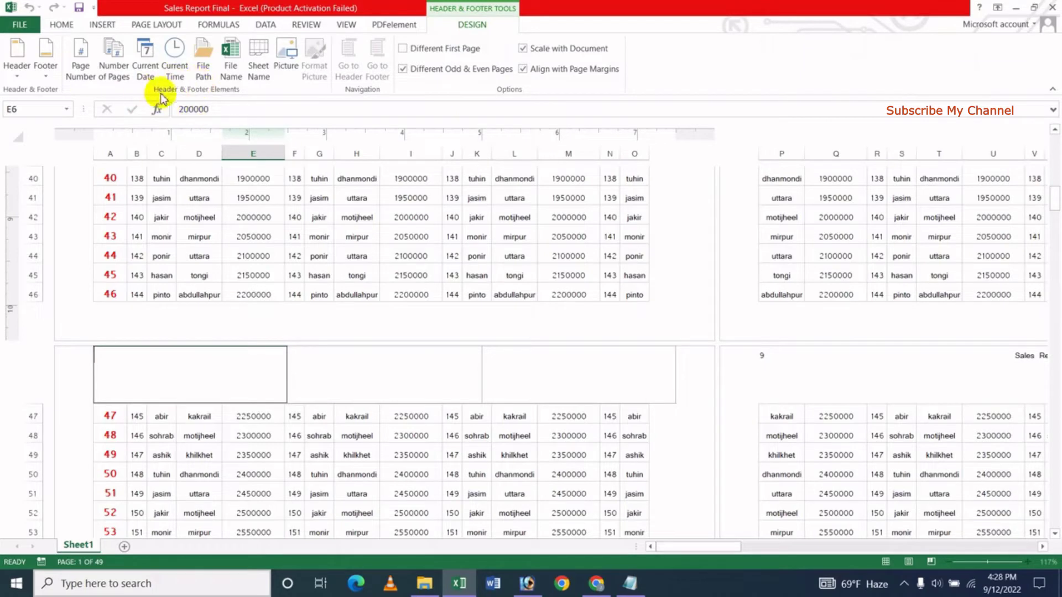
click(124, 76)
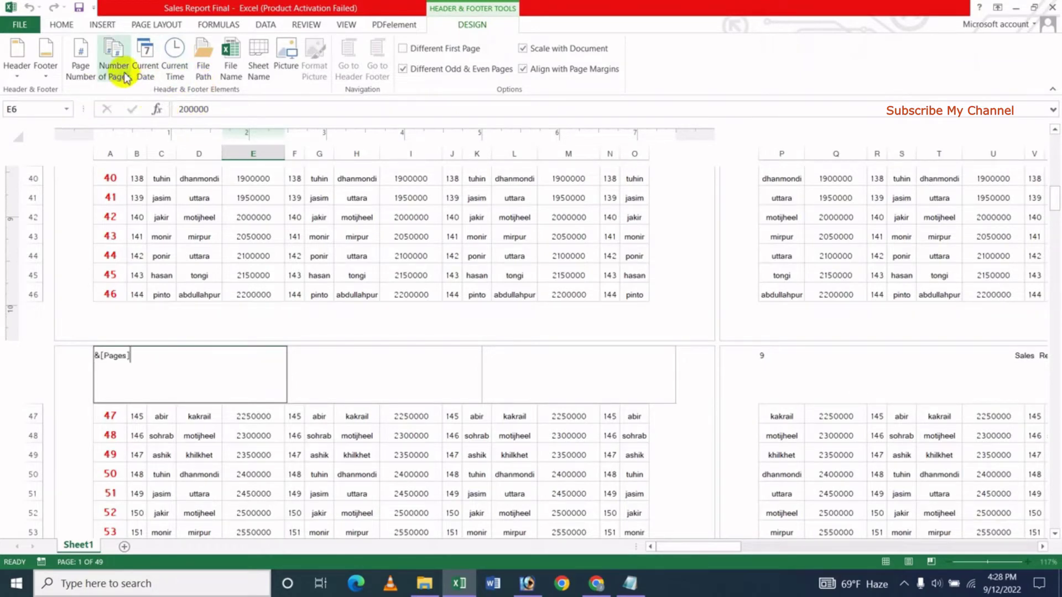
click(346, 373)
click(263, 89)
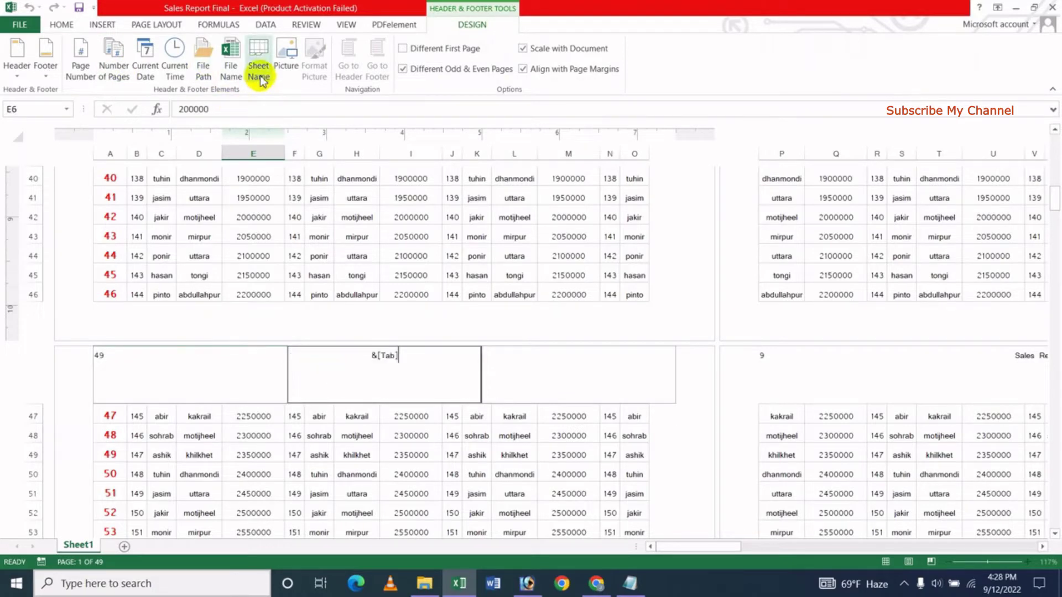
Insert a portrait picture from the OK folder into the right even-page header section.
click(564, 375)
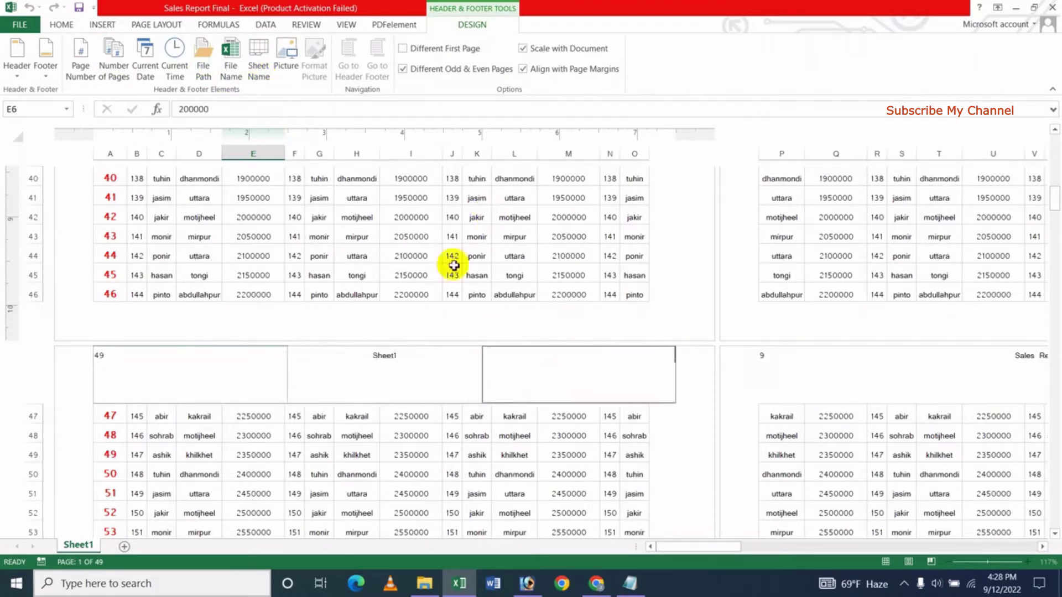
click(289, 62)
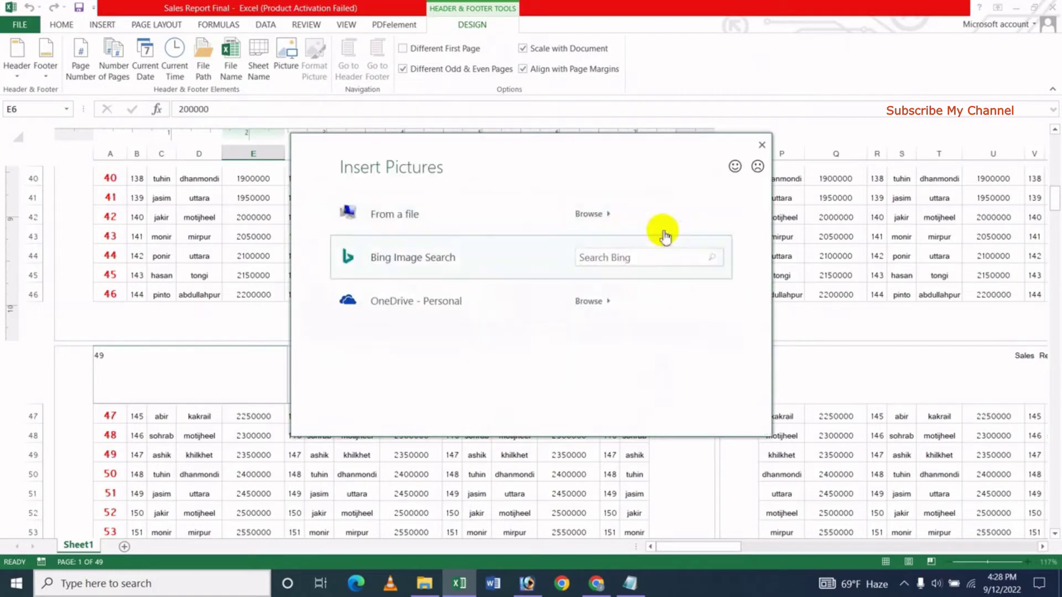
click(411, 217)
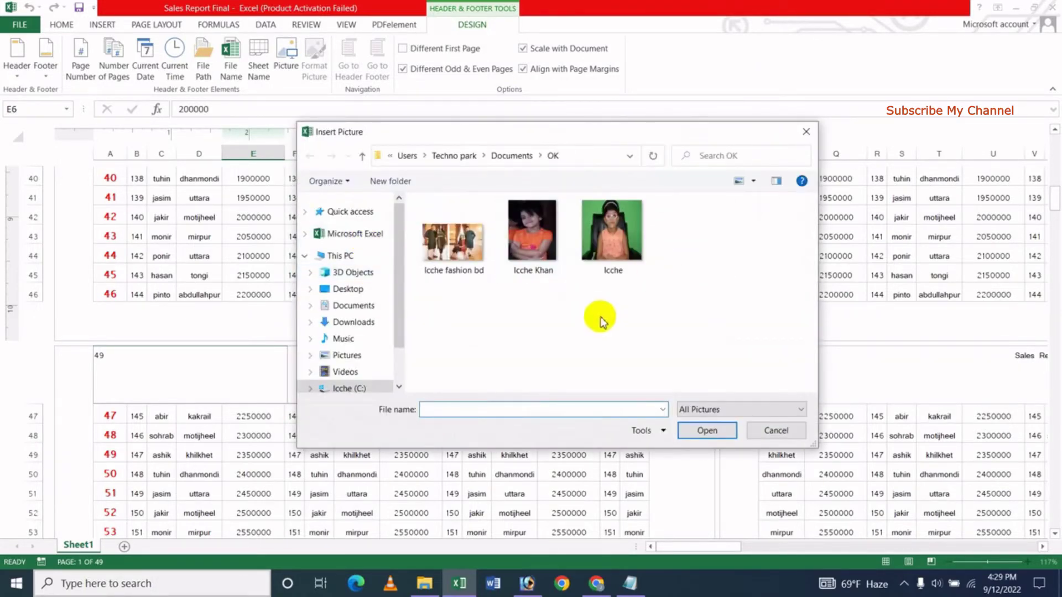
click(550, 241)
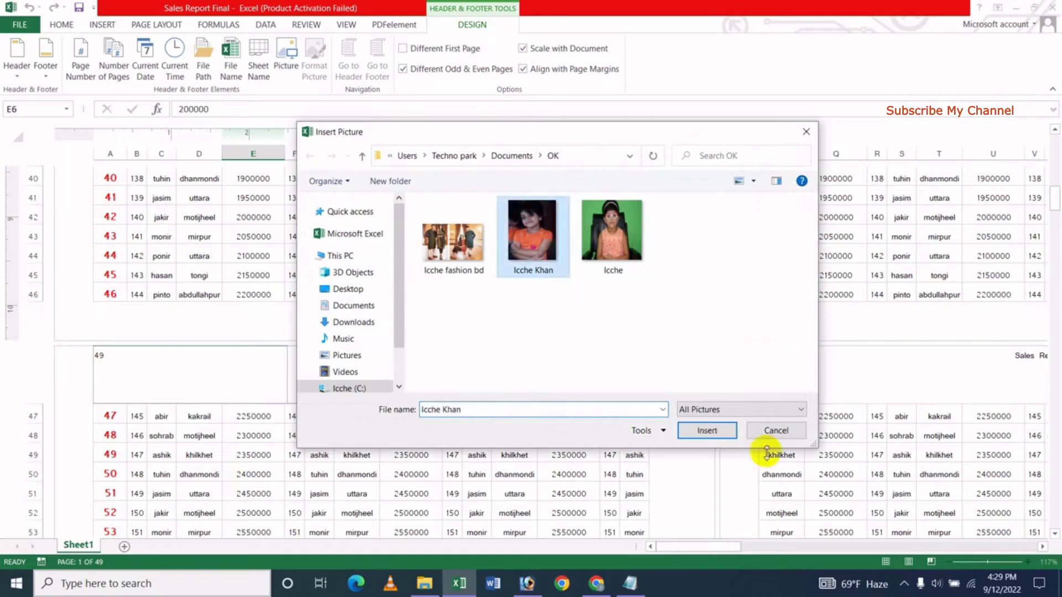
click(721, 435)
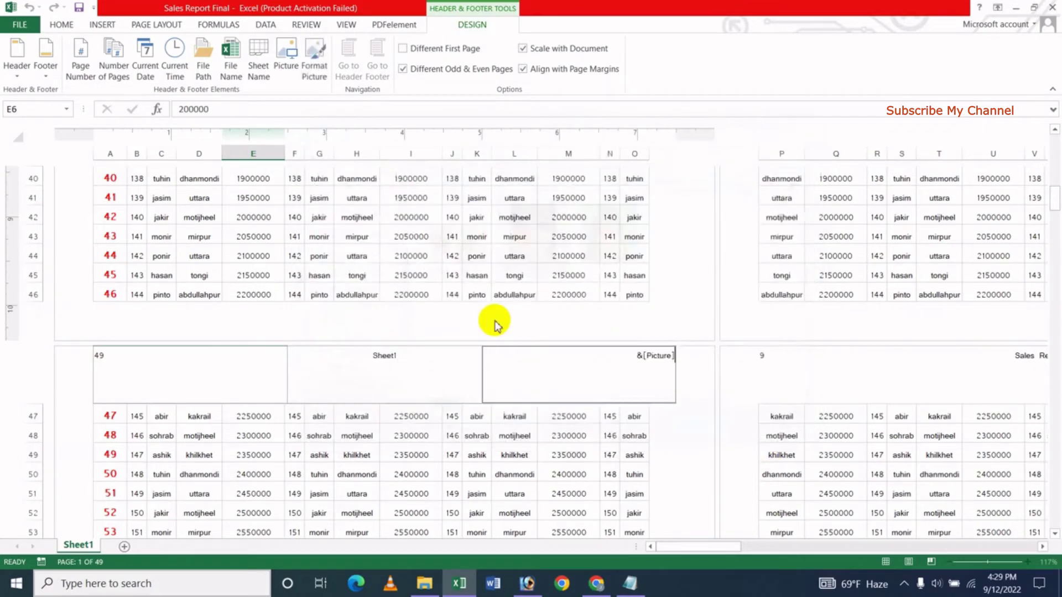
click(549, 437)
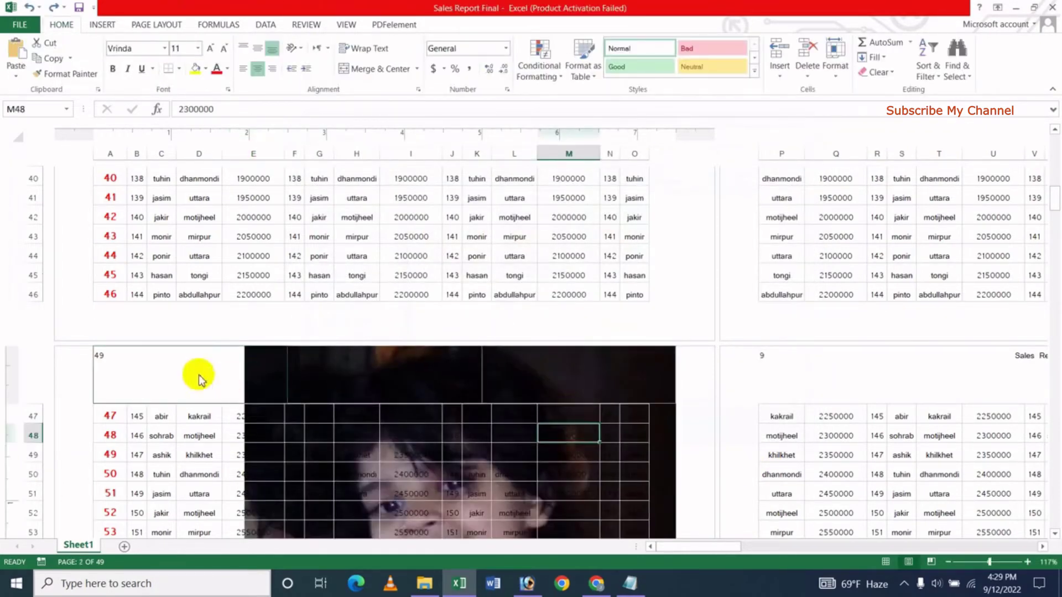
Shrink the right-section header picture to 0.5" wide (9% scale) in Format Picture.
click(417, 374)
click(592, 375)
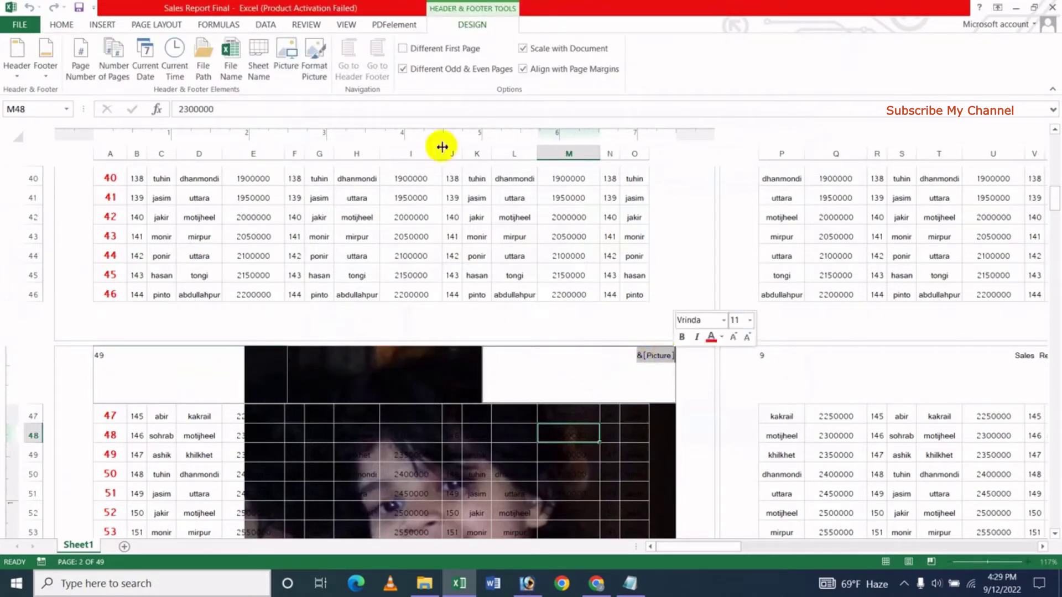
click(314, 65)
text(0.6)
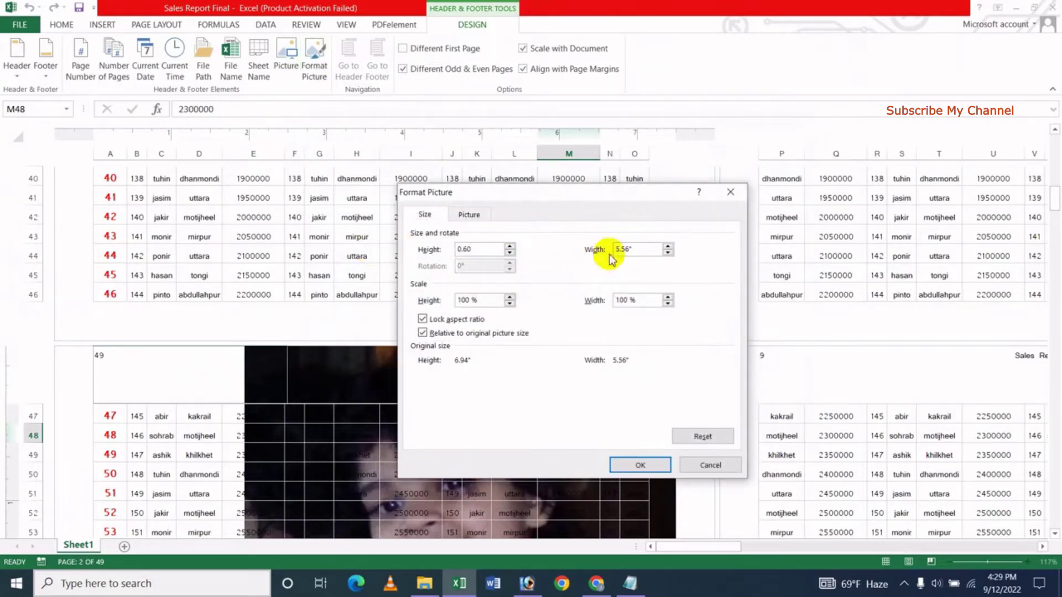
drag(645, 252, 605, 256)
text(0.5)
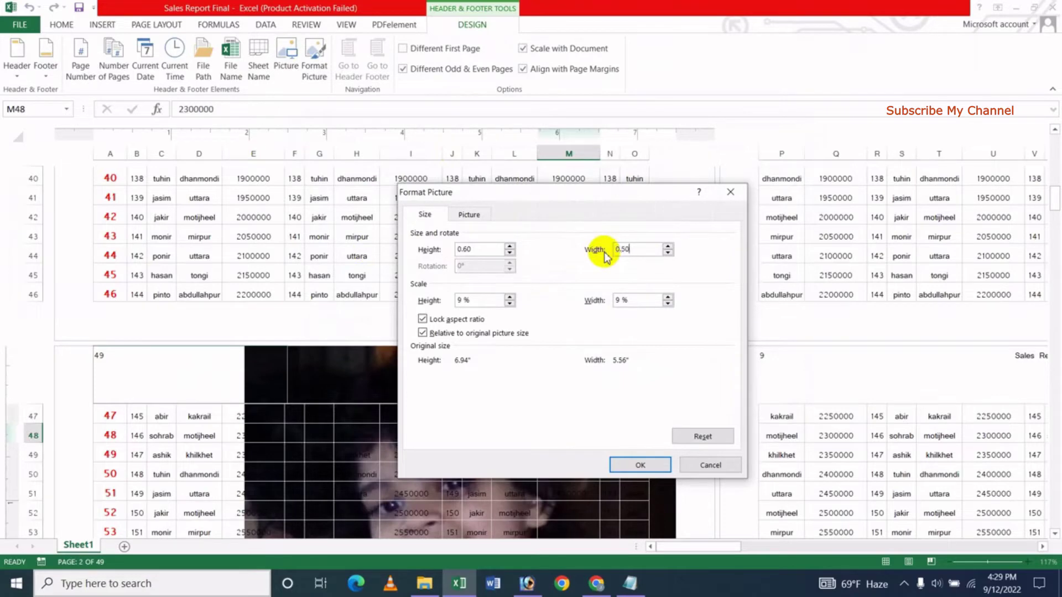
click(637, 463)
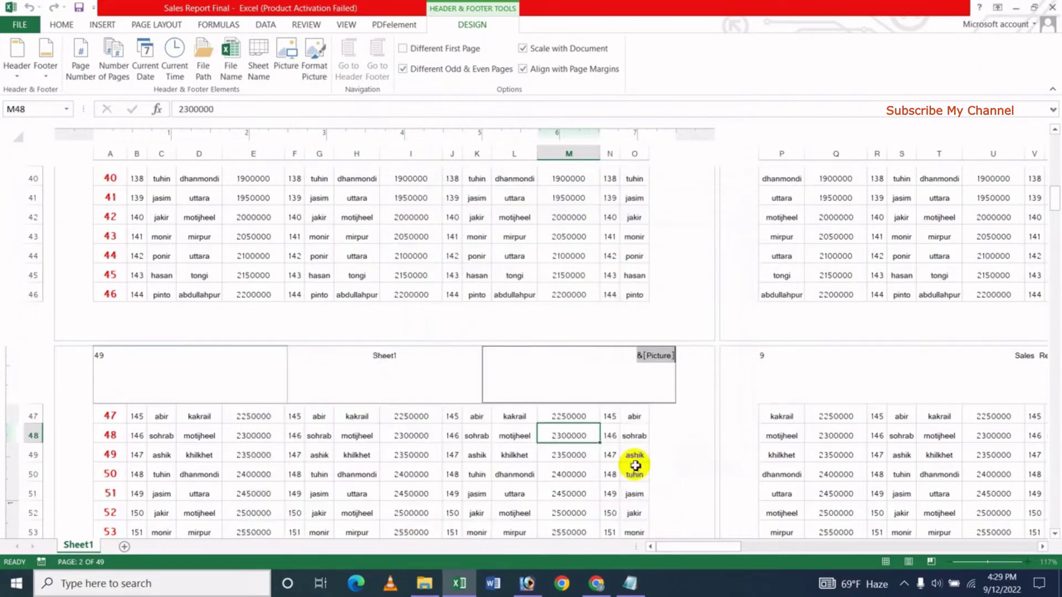
click(486, 476)
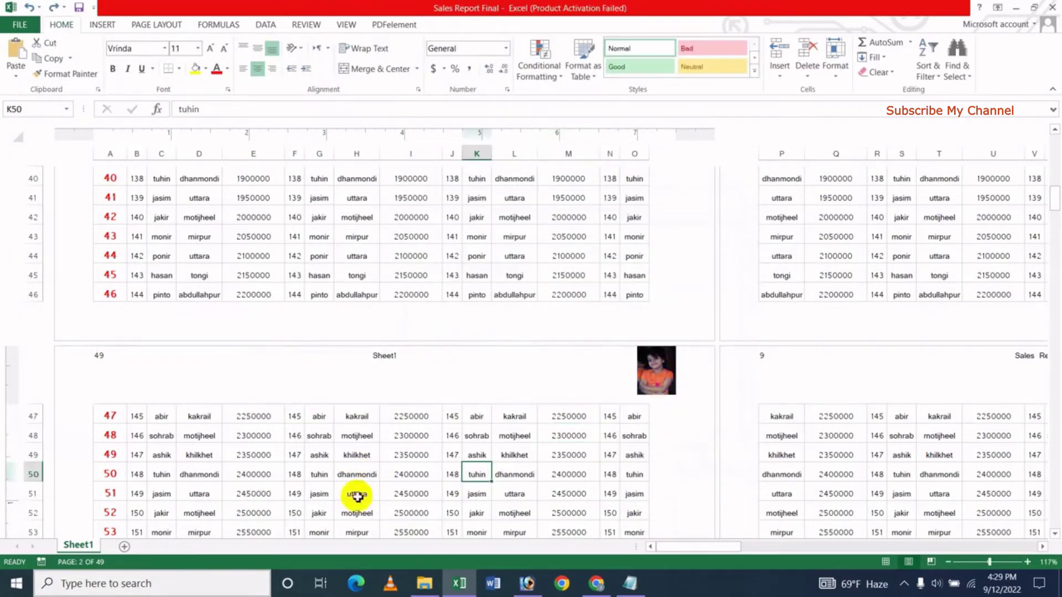
click(325, 473)
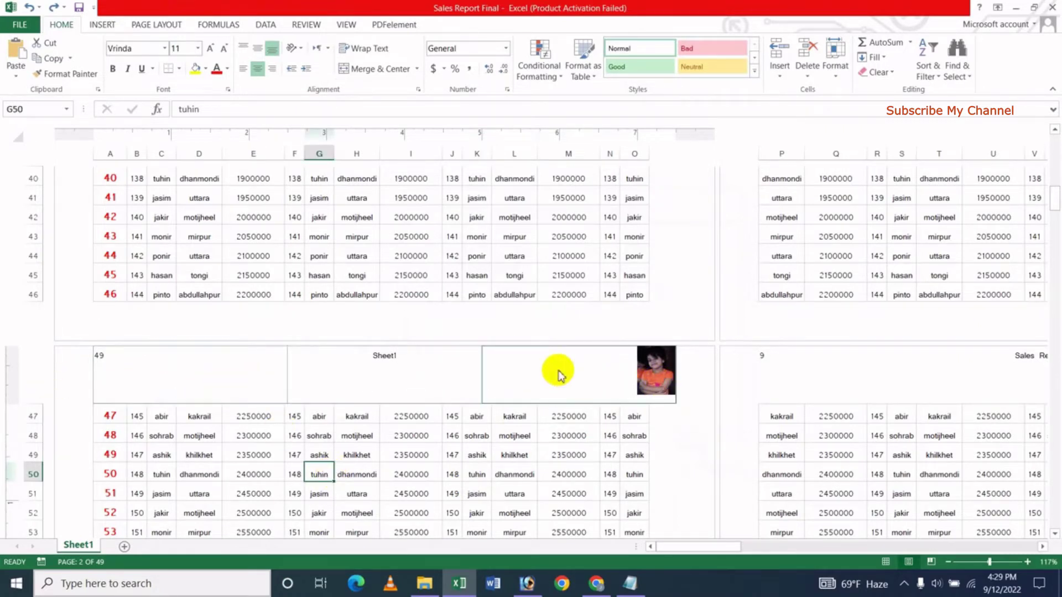
scroll(403, 384, up, 2)
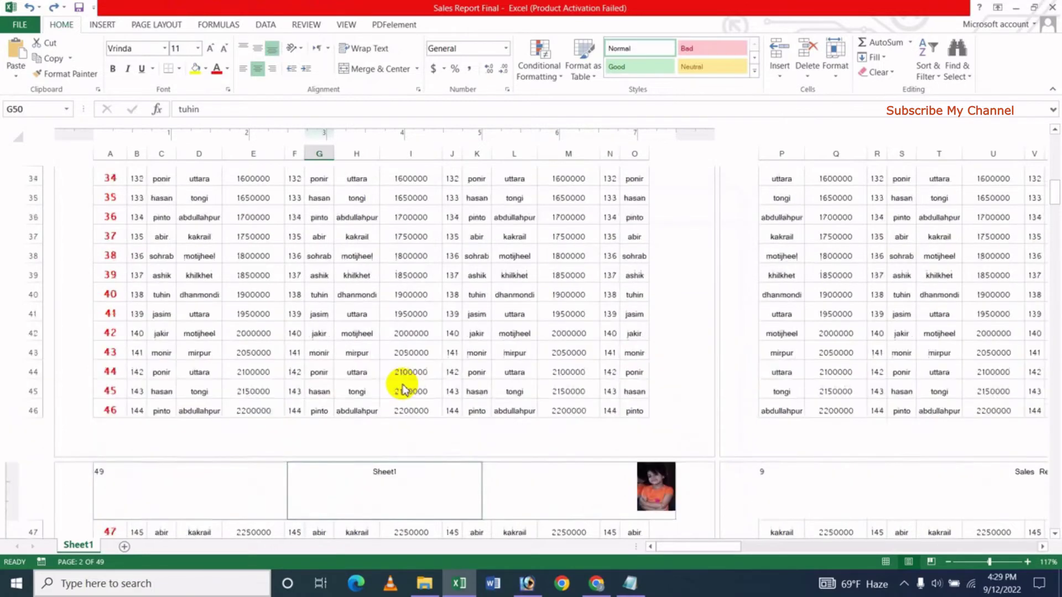
scroll(402, 385, up, 4)
scroll(403, 384, up, 8)
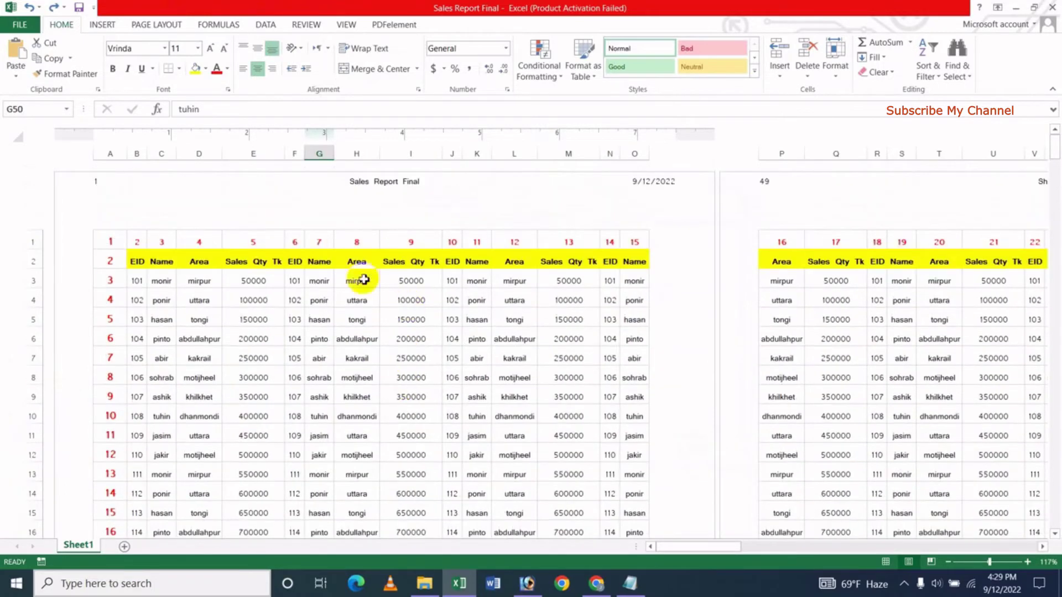
scroll(476, 387, down, 4)
scroll(479, 389, down, 6)
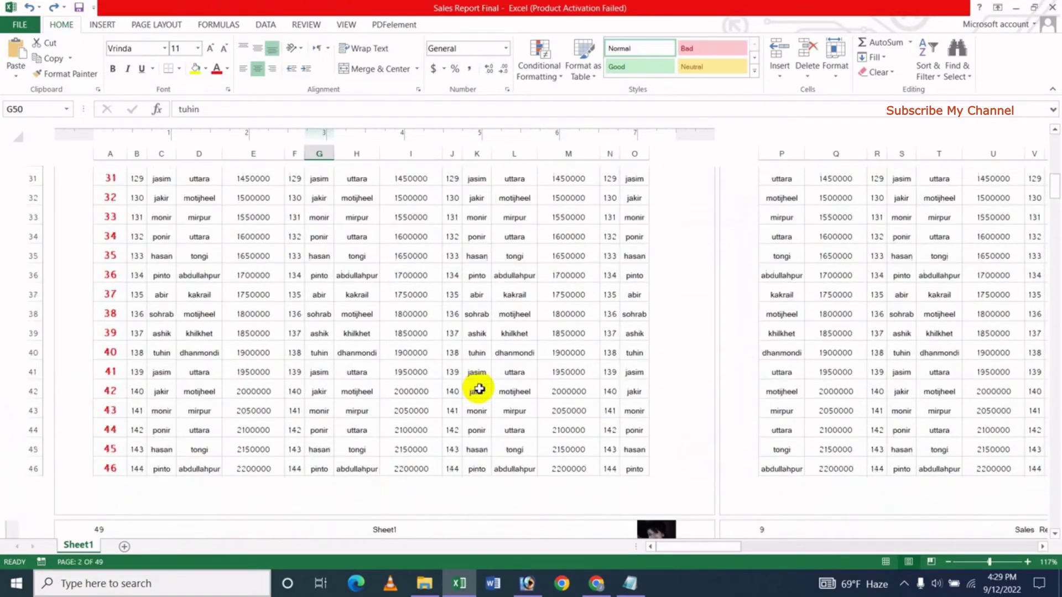
scroll(478, 389, down, 5)
scroll(489, 363, down, 5)
scroll(489, 363, down, 6)
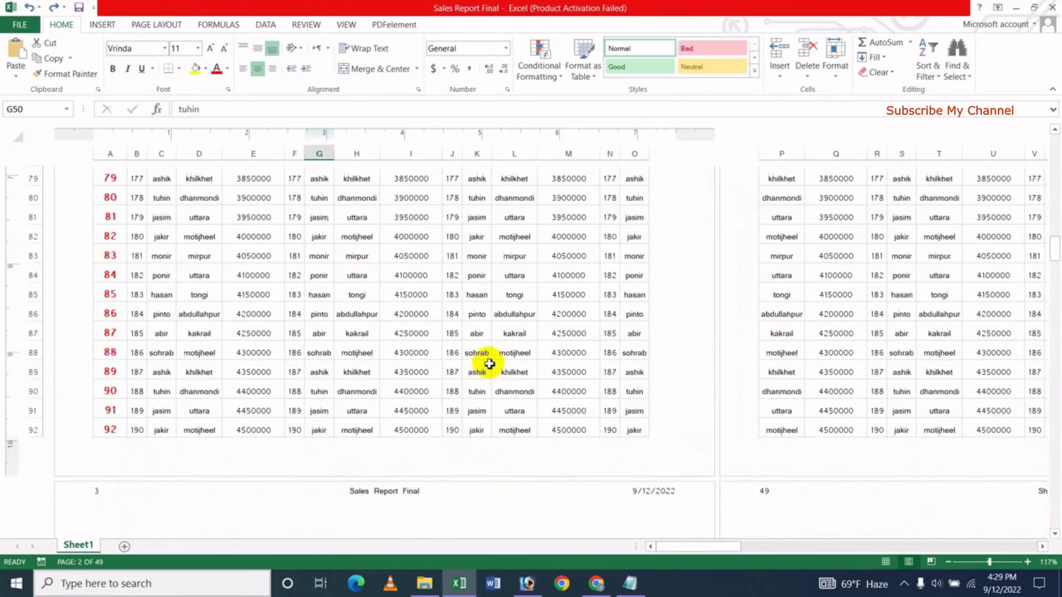
scroll(489, 363, down, 1)
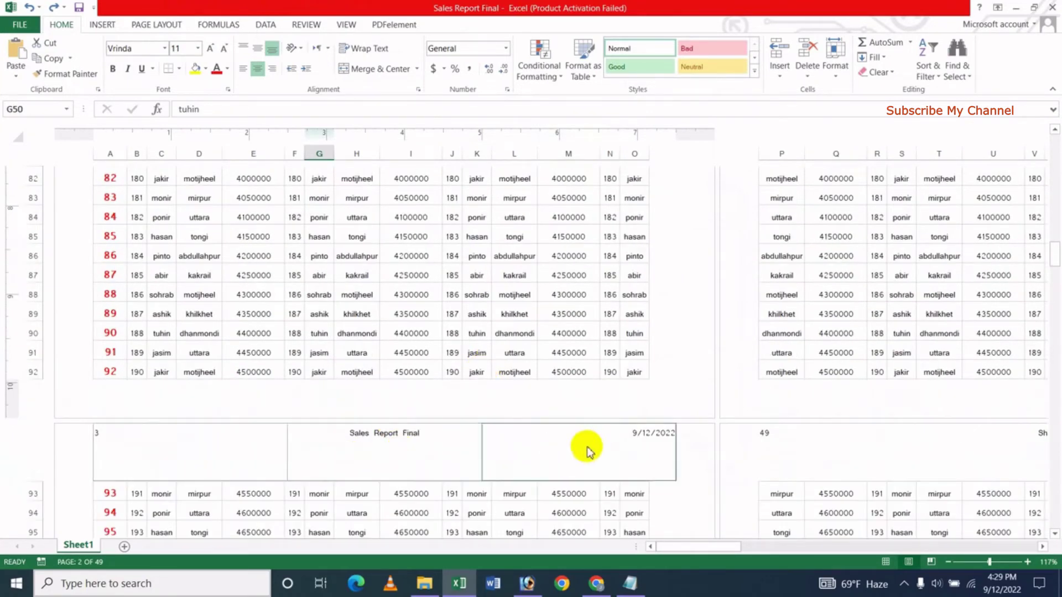
scroll(257, 439, down, 1)
scroll(257, 439, down, 8)
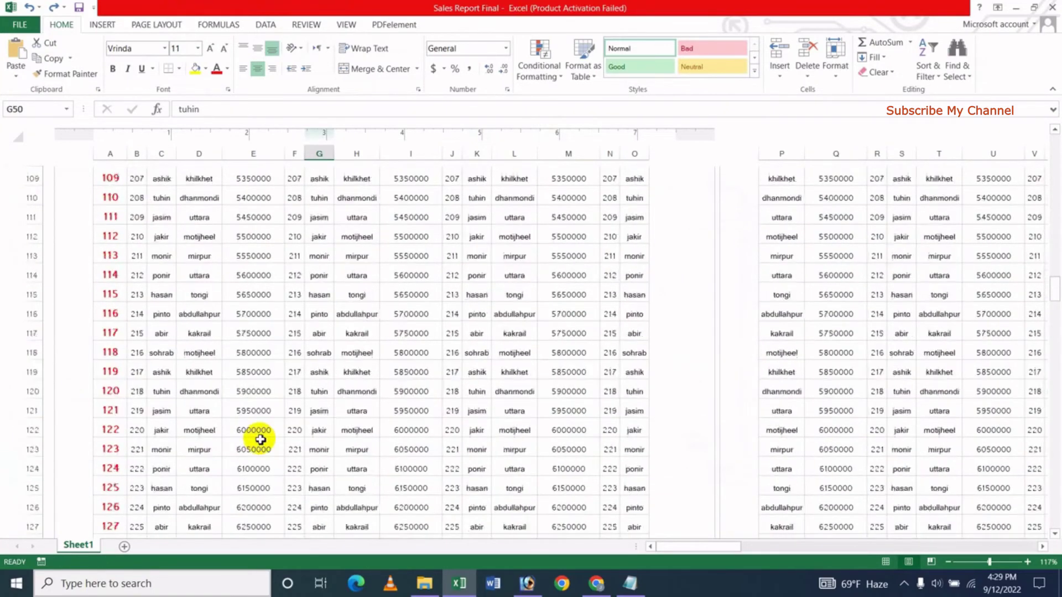
scroll(257, 440, down, 5)
scroll(481, 476, down, 1)
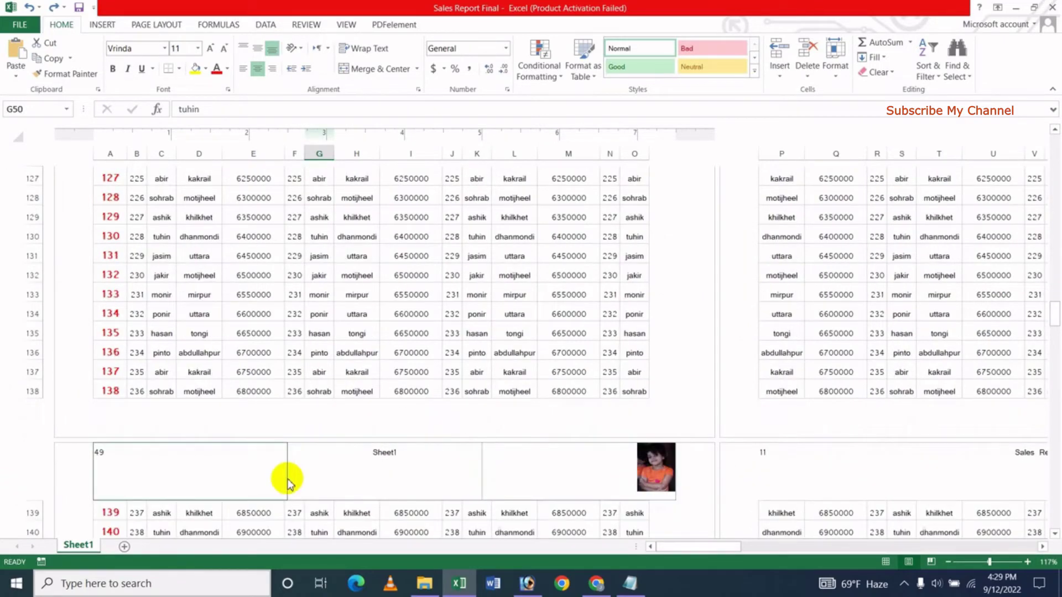
scroll(284, 481, down, 3)
scroll(288, 479, down, 7)
scroll(288, 479, down, 7)
scroll(285, 443, down, 3)
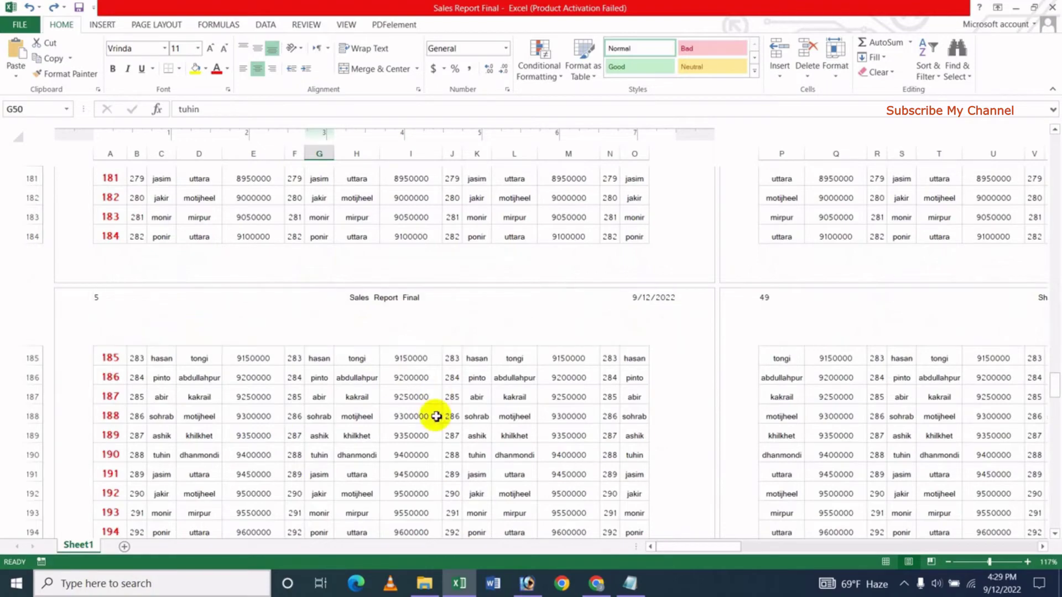
scroll(434, 414, down, 5)
scroll(435, 419, down, 8)
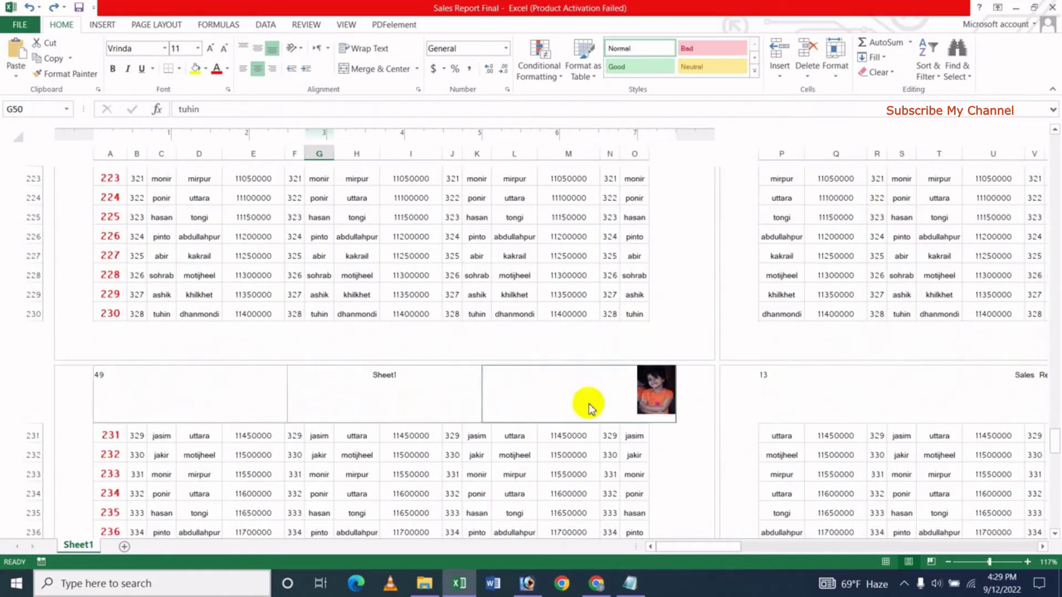
scroll(588, 404, up, 5)
scroll(589, 404, up, 8)
scroll(589, 404, up, 12)
scroll(588, 401, up, 8)
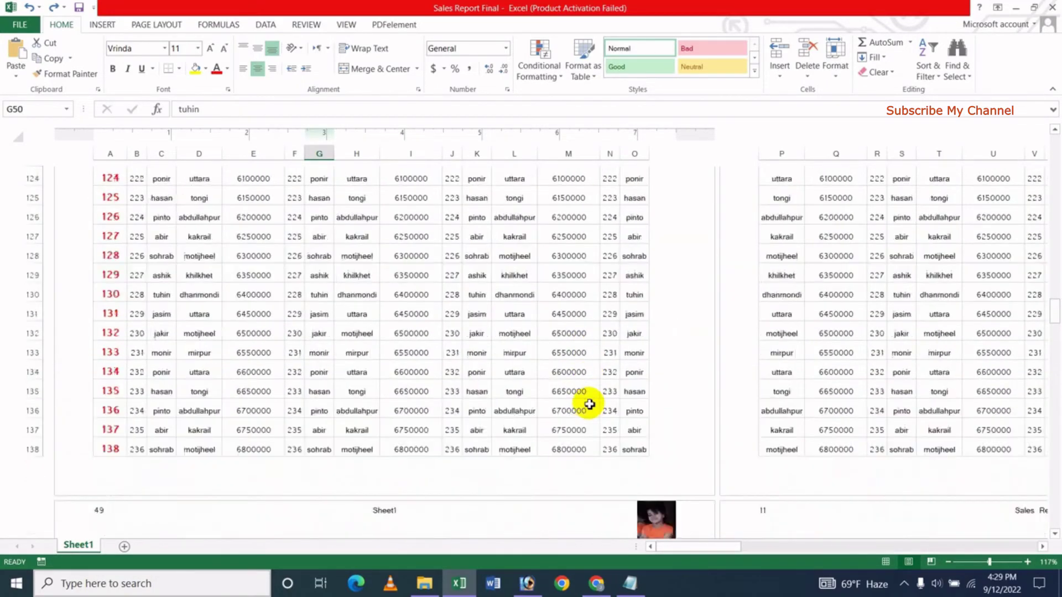
scroll(588, 401, up, 9)
scroll(590, 406, up, 12)
scroll(589, 409, up, 9)
scroll(590, 404, up, 11)
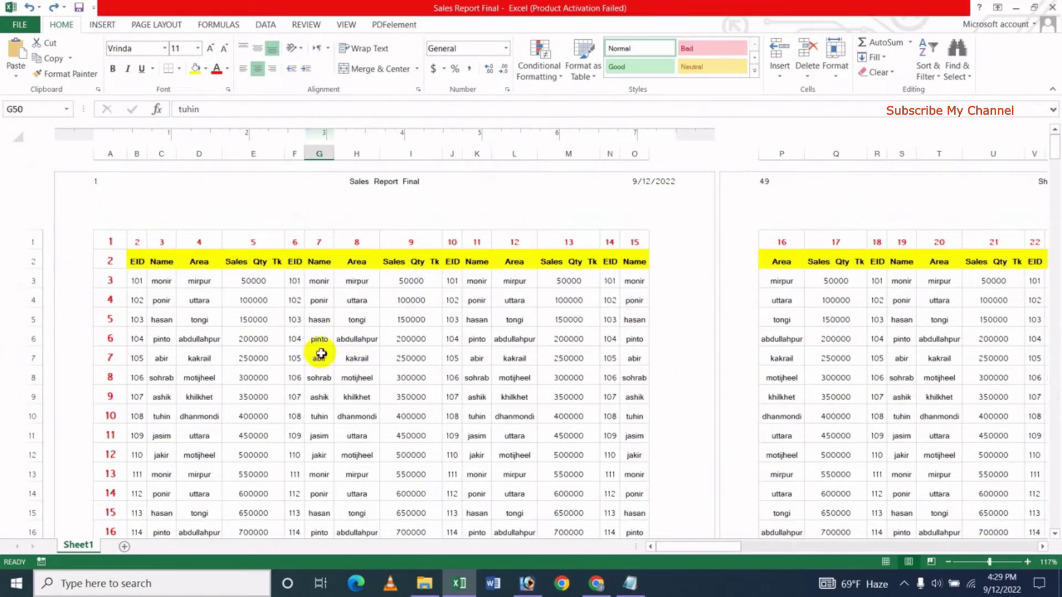
Select the page 1 header and bring up its header and footer design options.
click(308, 204)
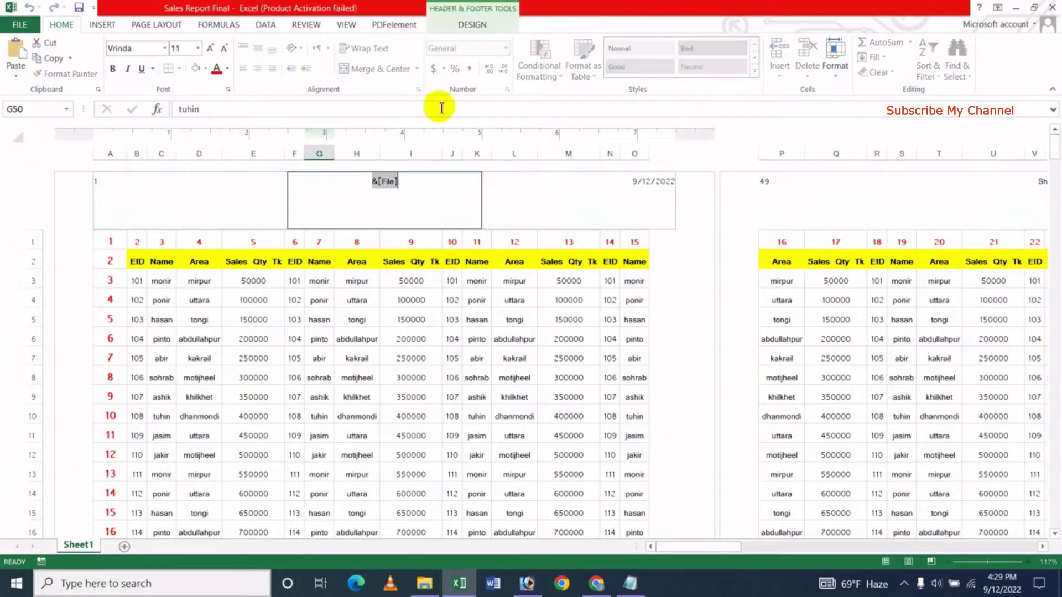
click(472, 24)
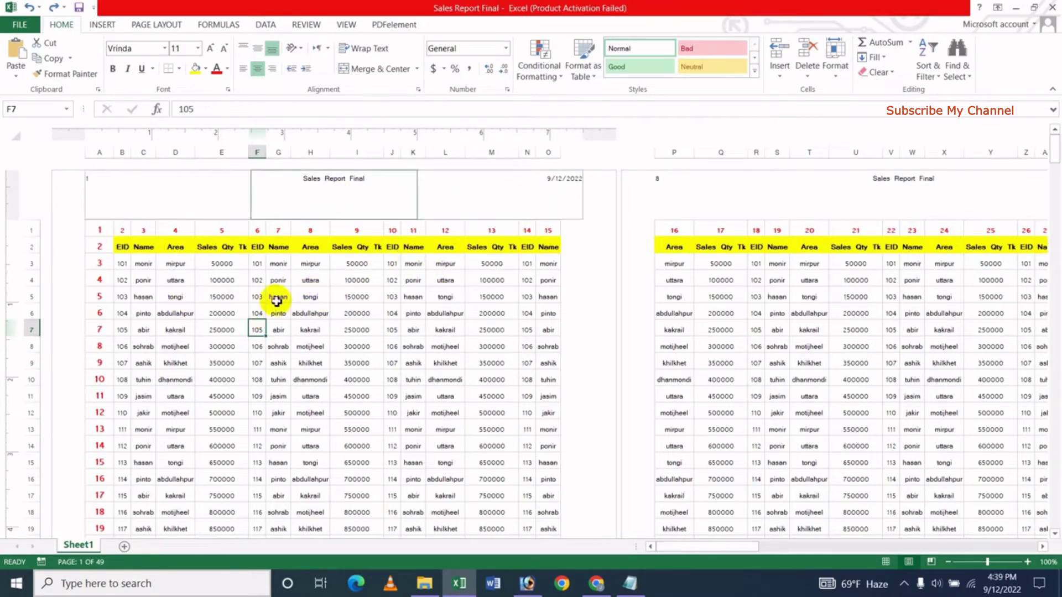
Move down to the page footer and insert the page number in its left section.
click(203, 193)
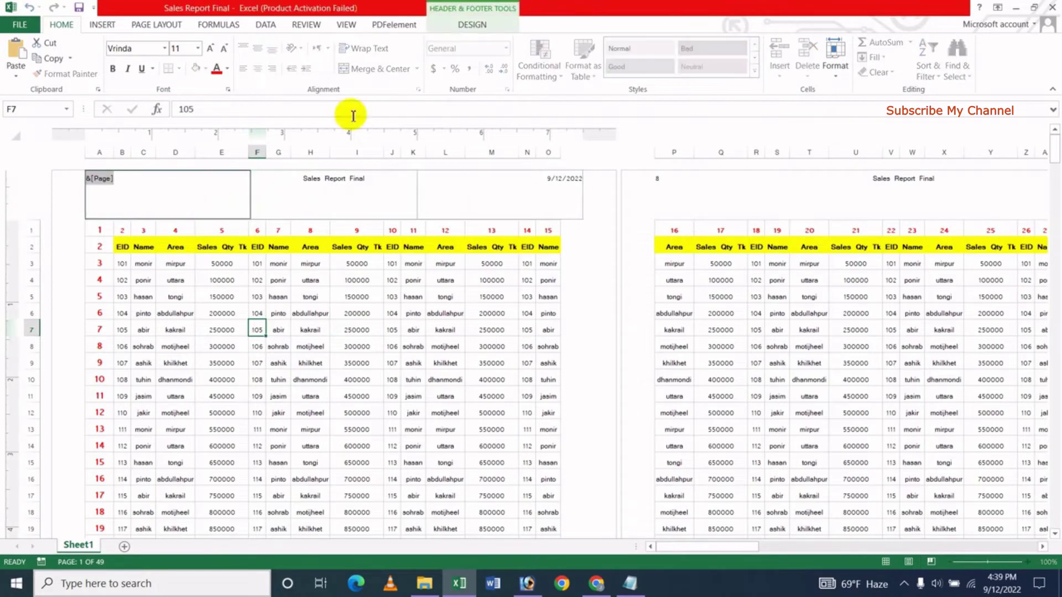
click(472, 25)
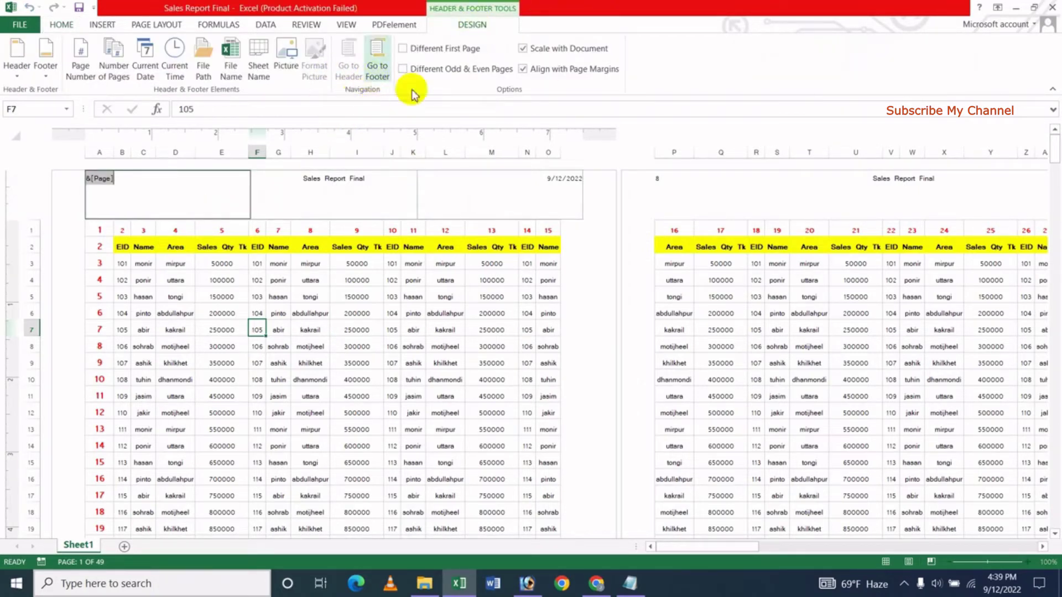
click(382, 71)
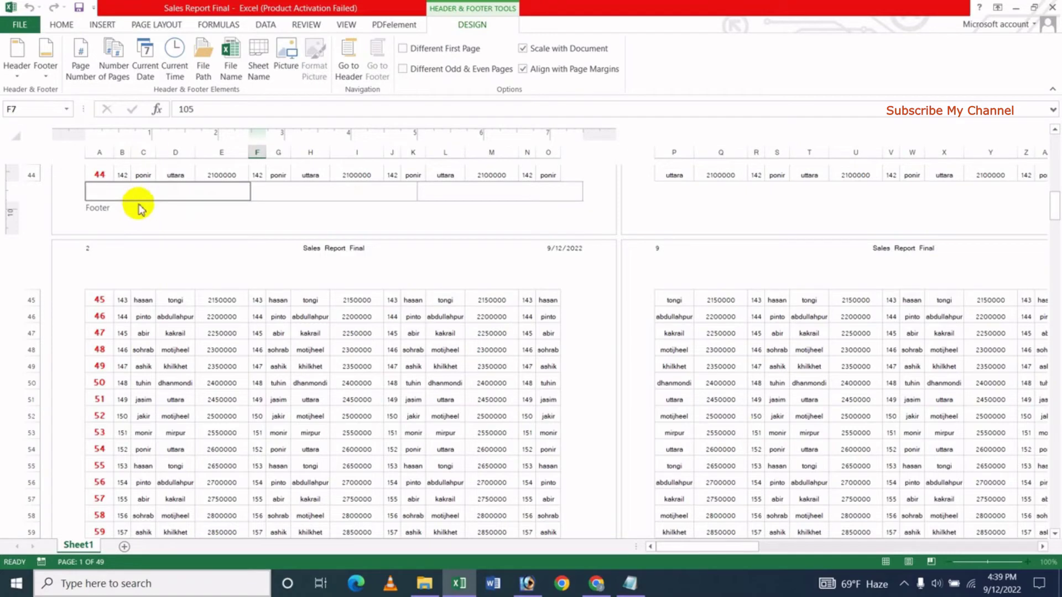
click(80, 65)
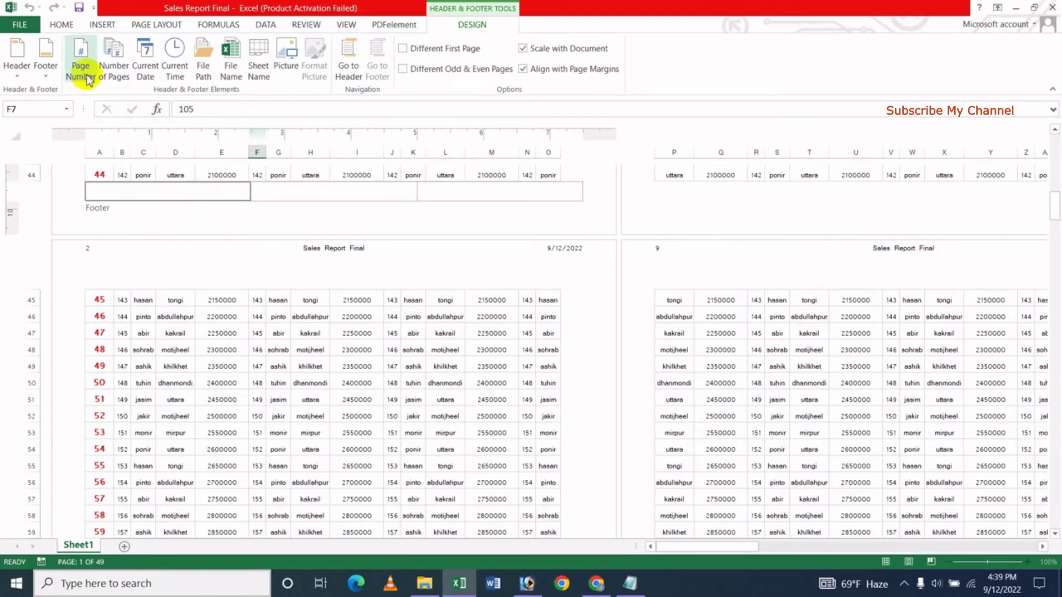
Insert the sheet name Sheet1 into the centre footer section.
click(317, 192)
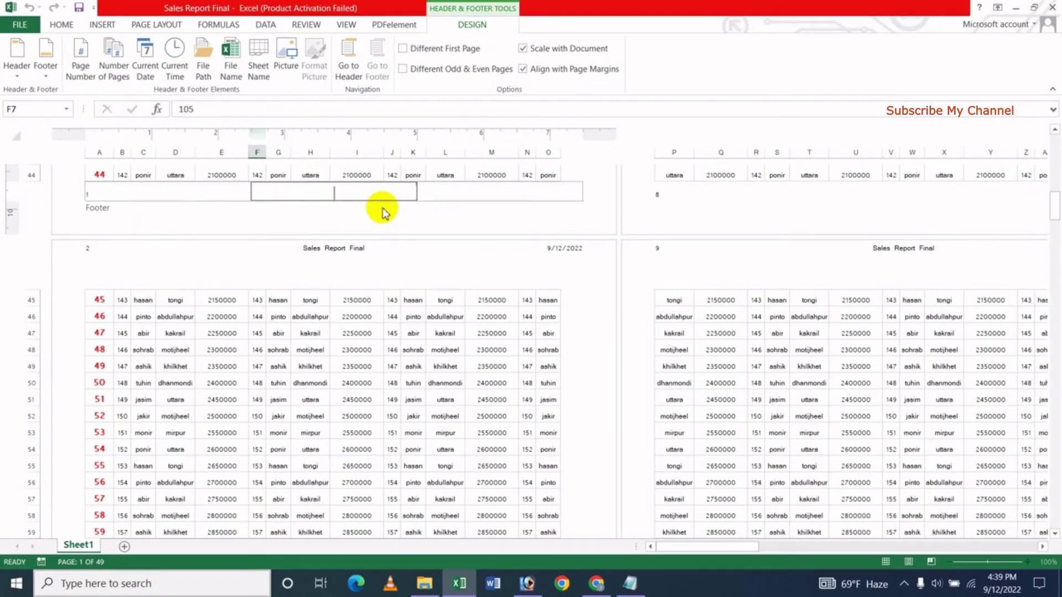
click(258, 69)
click(494, 195)
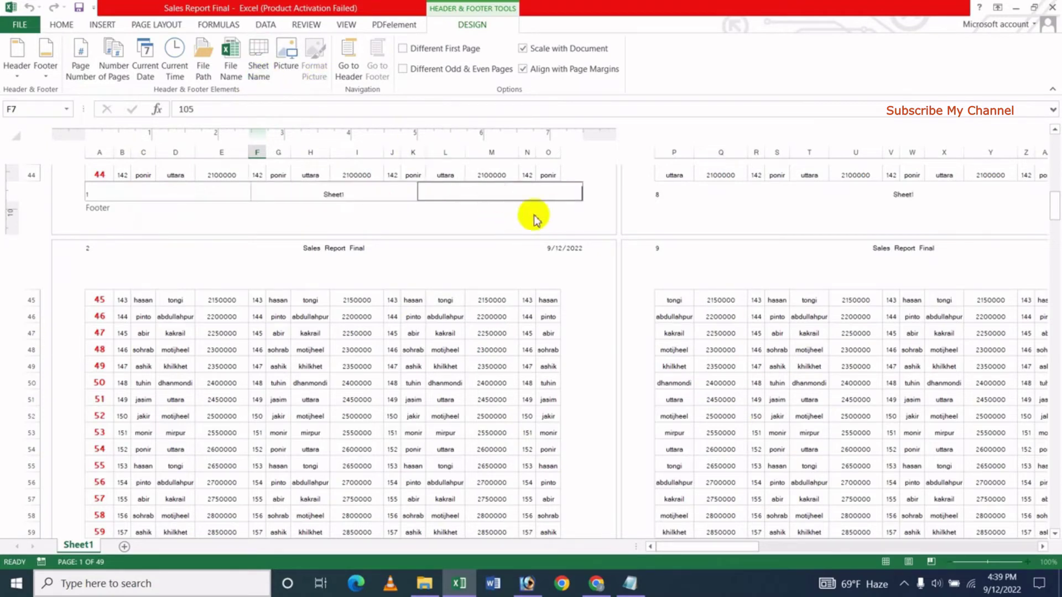
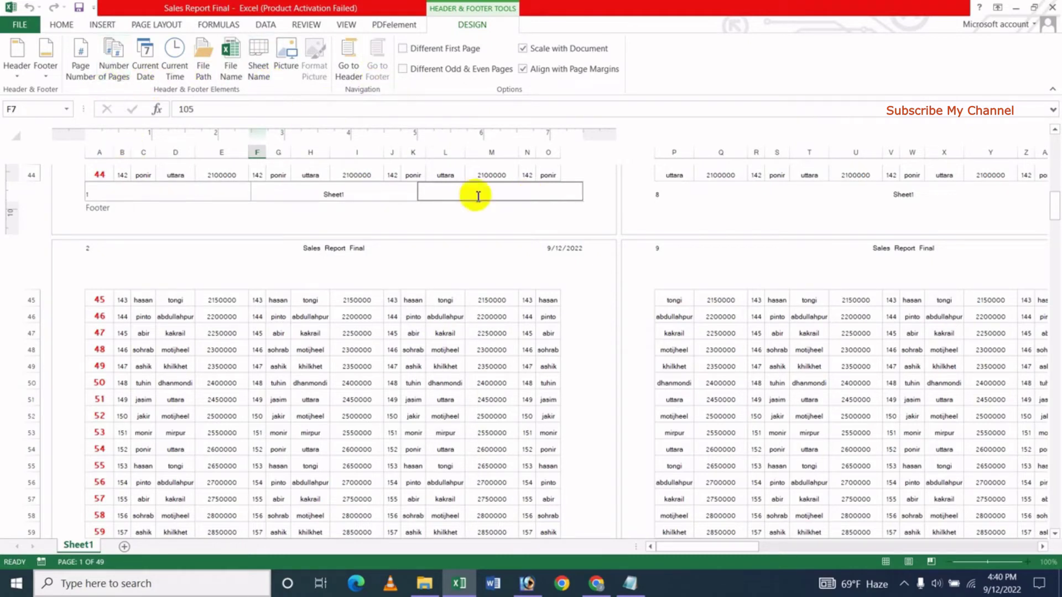
Insert the current time (4:39 PM) into the right footer section and leave footer editing.
click(184, 74)
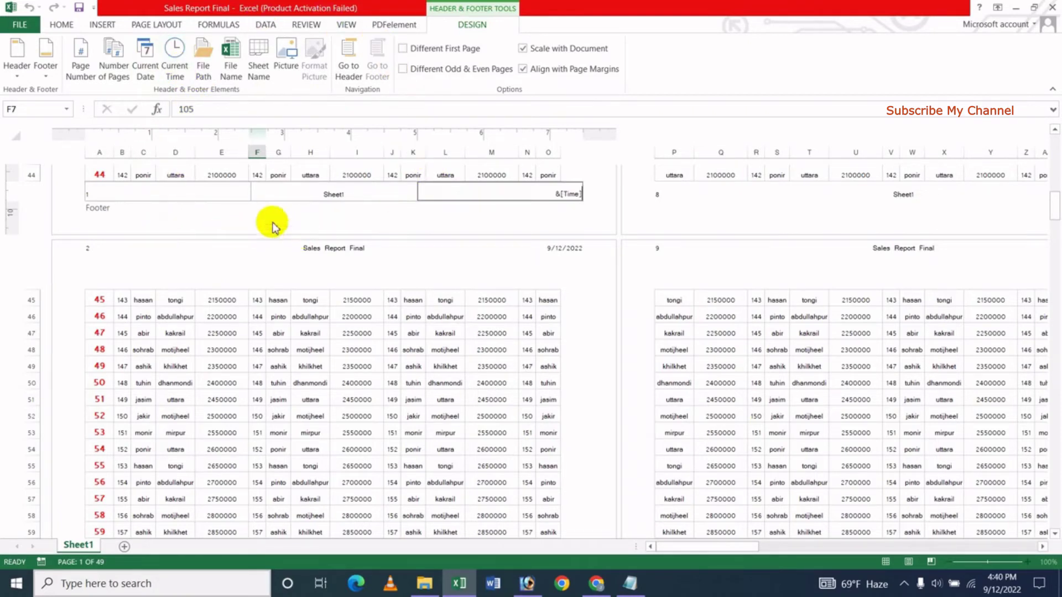
click(241, 224)
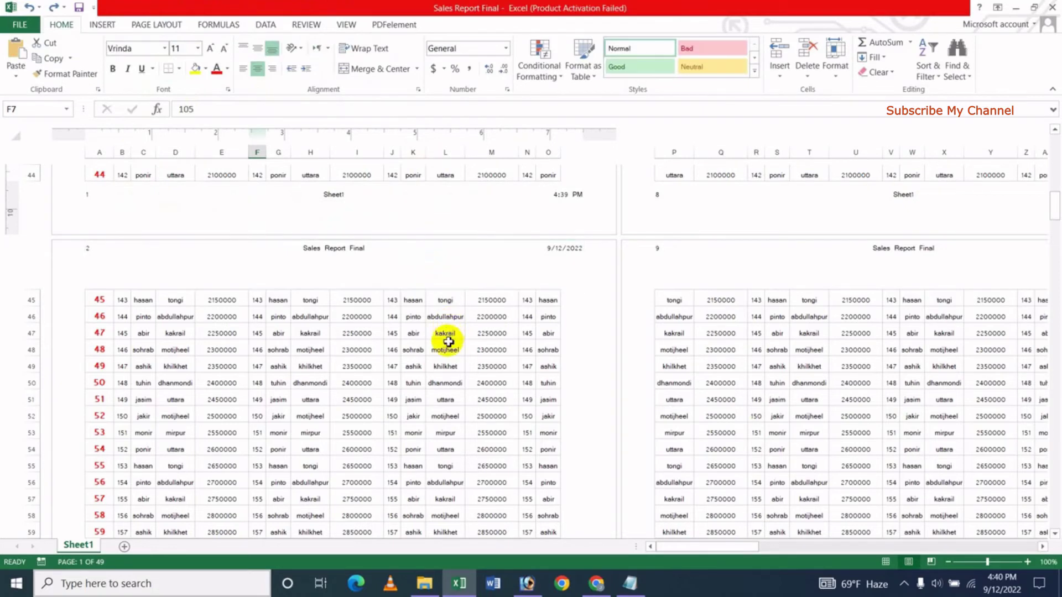
scroll(443, 339, down, 5)
scroll(443, 339, down, 3)
scroll(443, 339, down, 3)
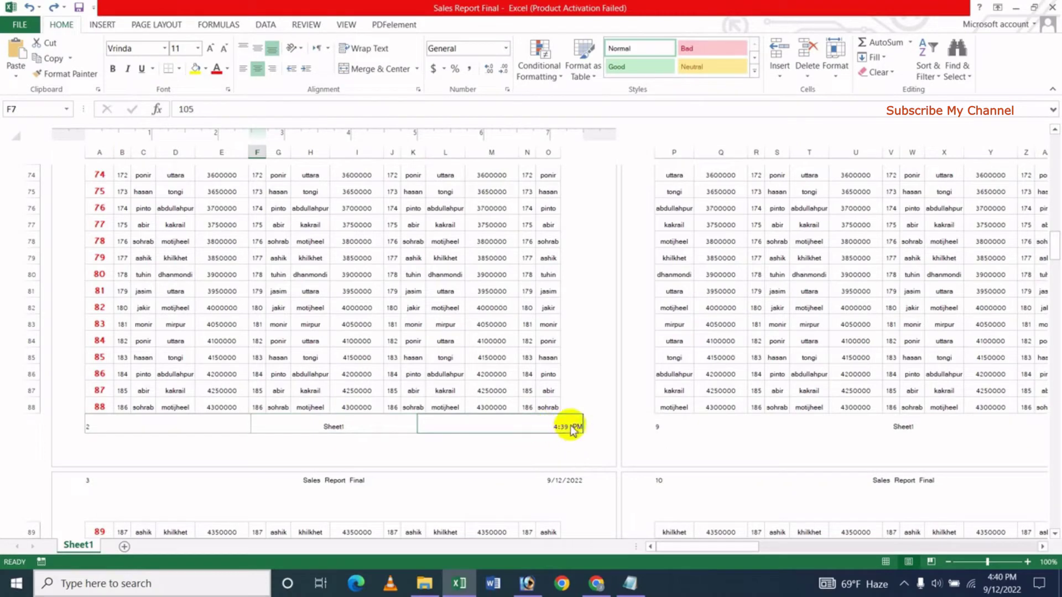
scroll(564, 429, down, 1)
scroll(564, 429, down, 7)
scroll(564, 429, down, 4)
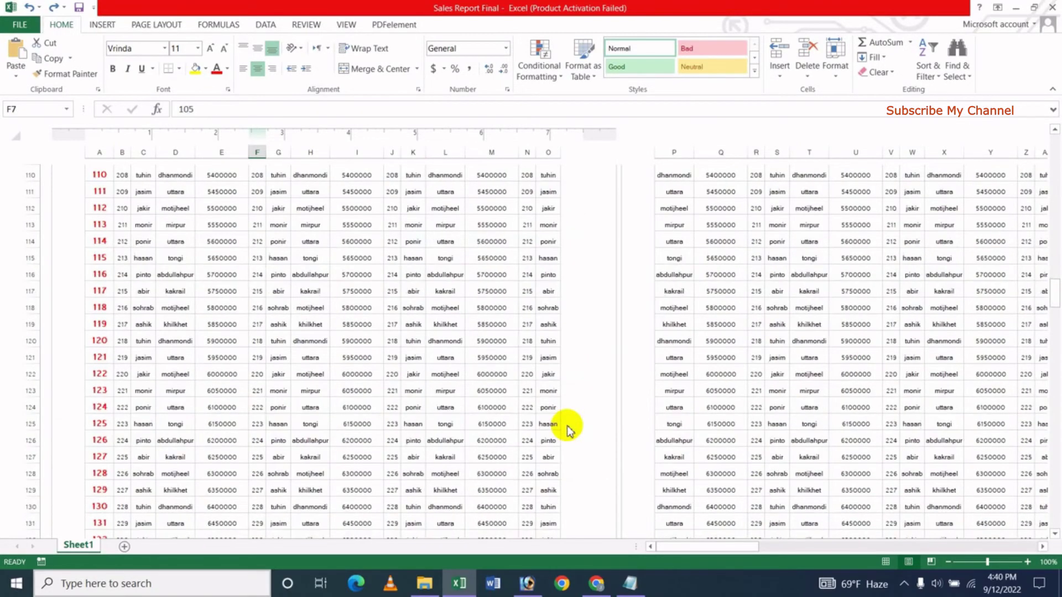
scroll(564, 428, down, 3)
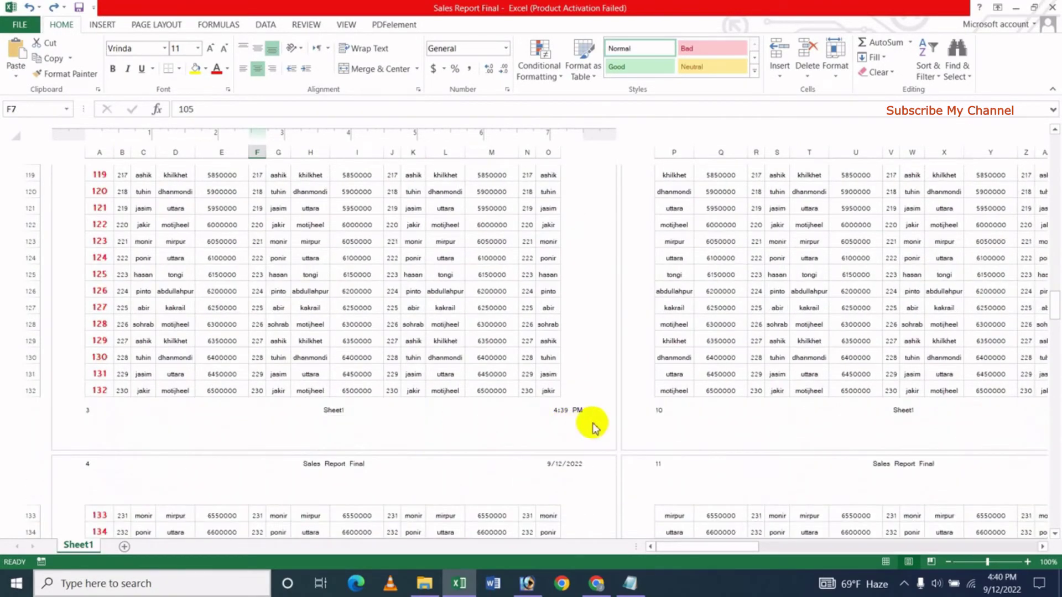
scroll(586, 426, up, 6)
scroll(586, 425, up, 10)
scroll(586, 426, up, 7)
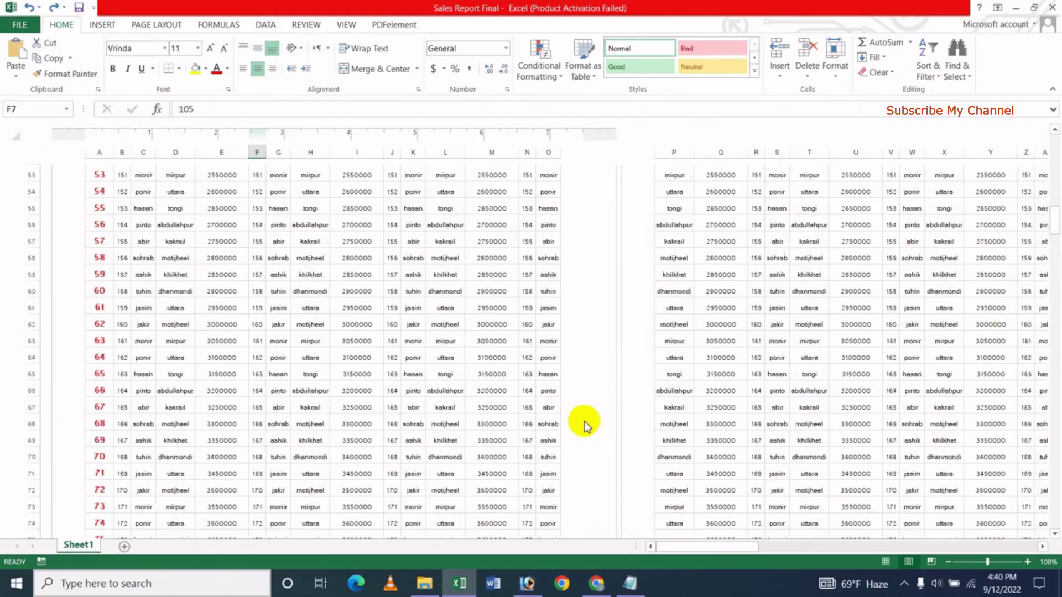
scroll(586, 426, up, 9)
scroll(586, 426, up, 5)
scroll(587, 426, up, 4)
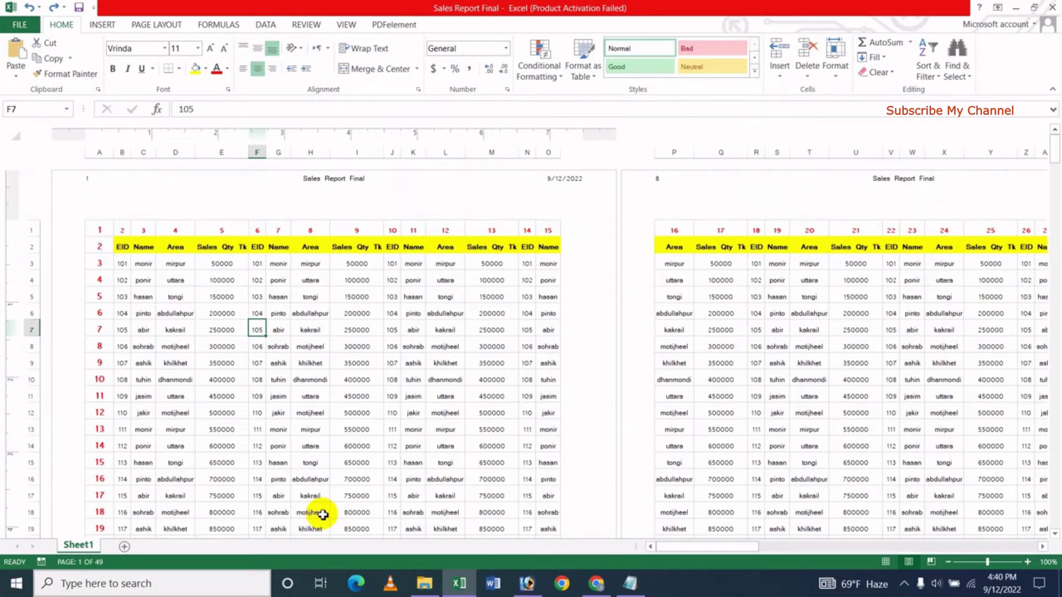
Review the centre header's Design and Insert options, exit unchanged via cell G8, and show Page Layout.
click(285, 199)
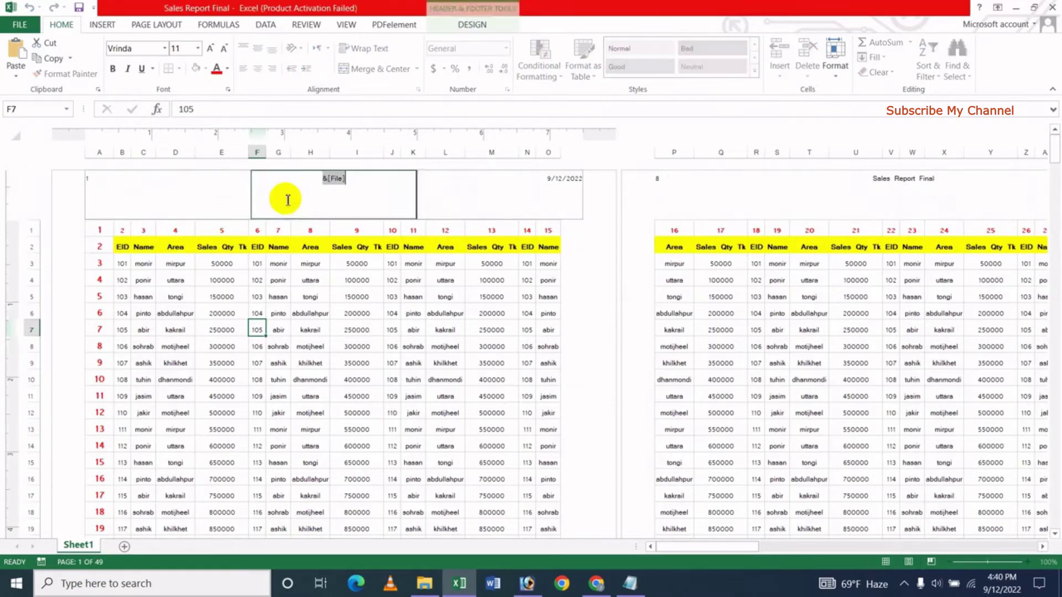
click(479, 25)
click(102, 24)
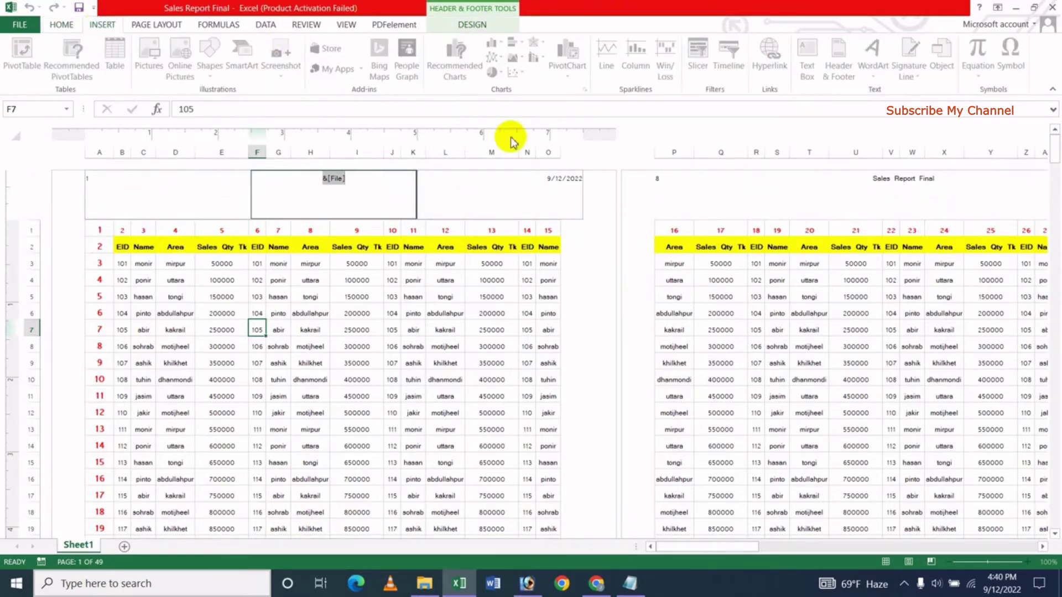
click(445, 362)
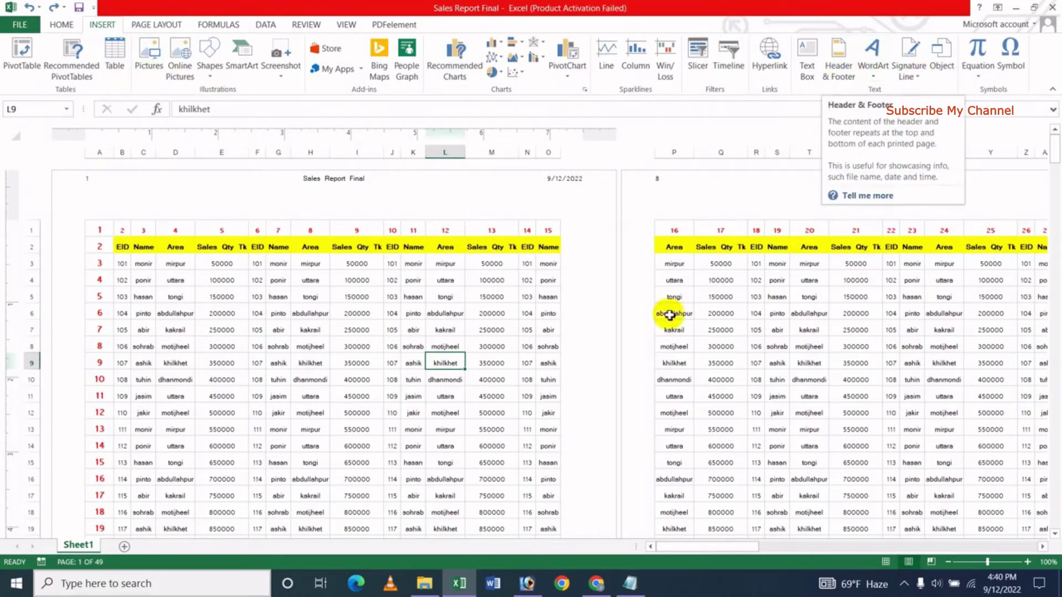
click(279, 344)
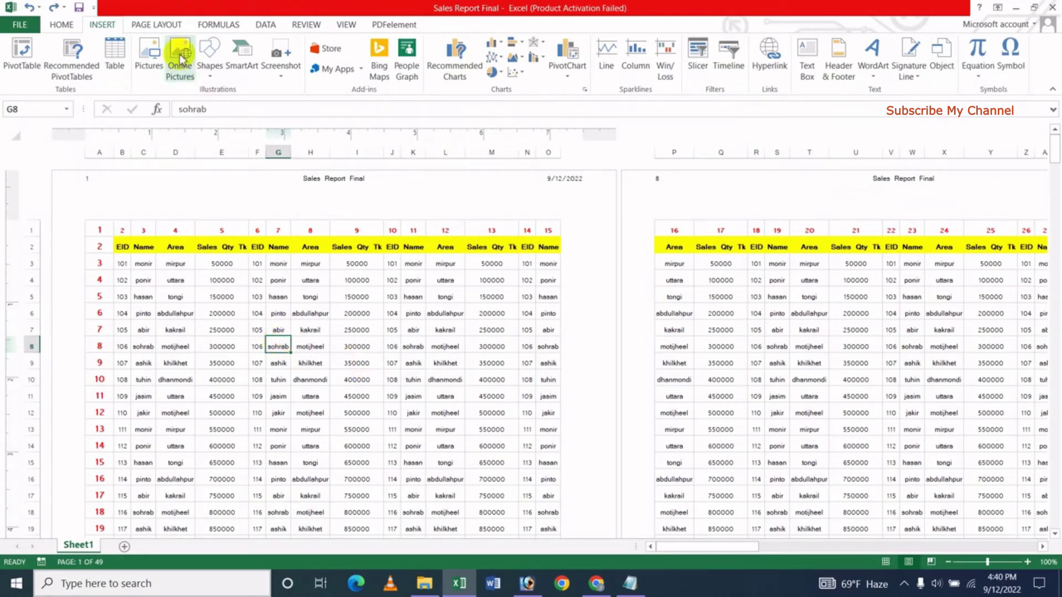
click(166, 28)
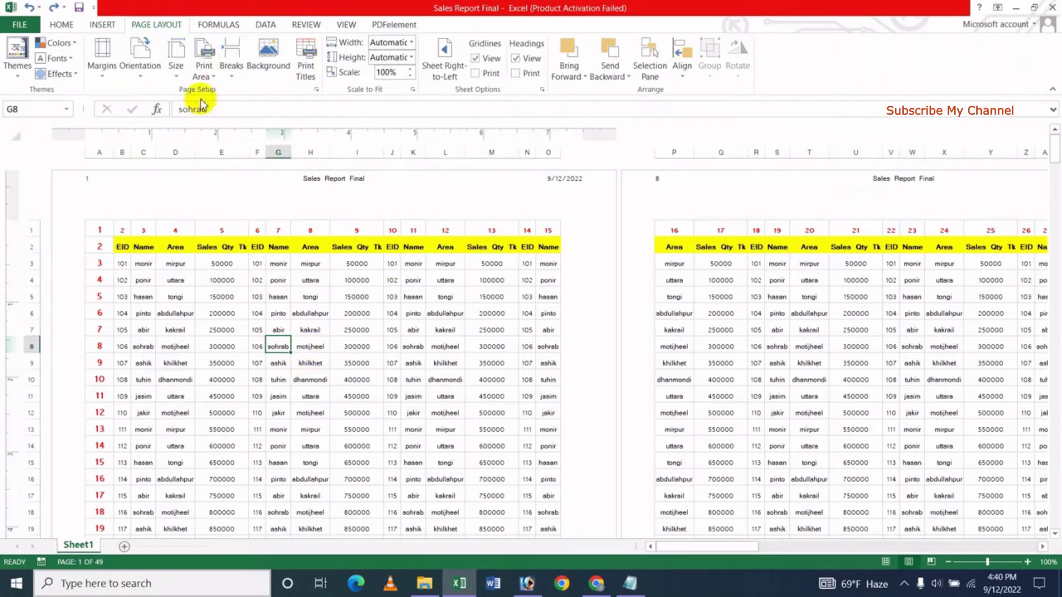
In Page Setup's Header/Footer settings, keep the 'Sales Report Final' header preset and open Custom Header.
click(317, 89)
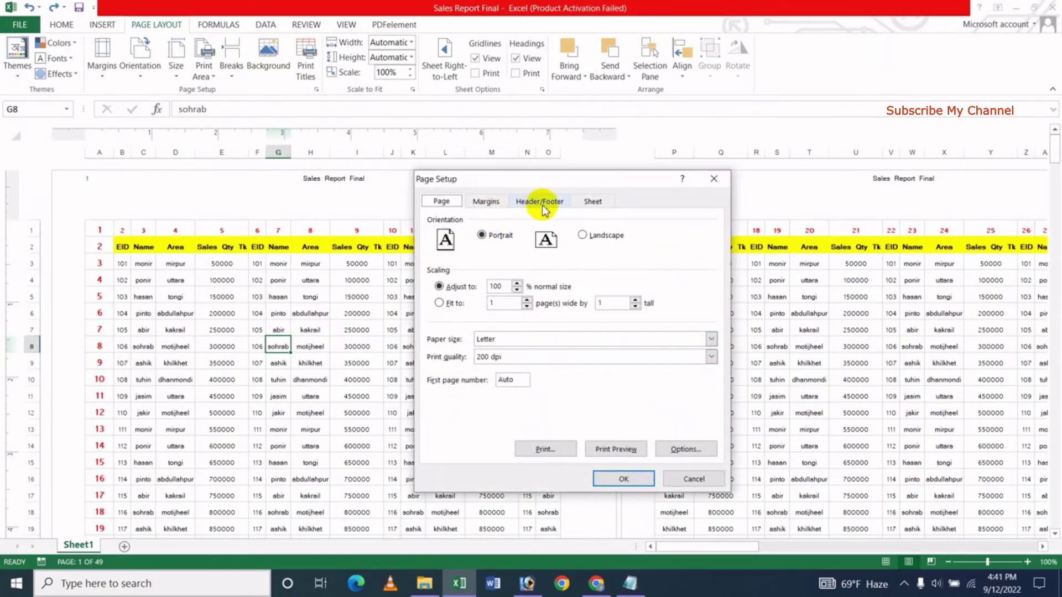
drag(541, 177, 510, 173)
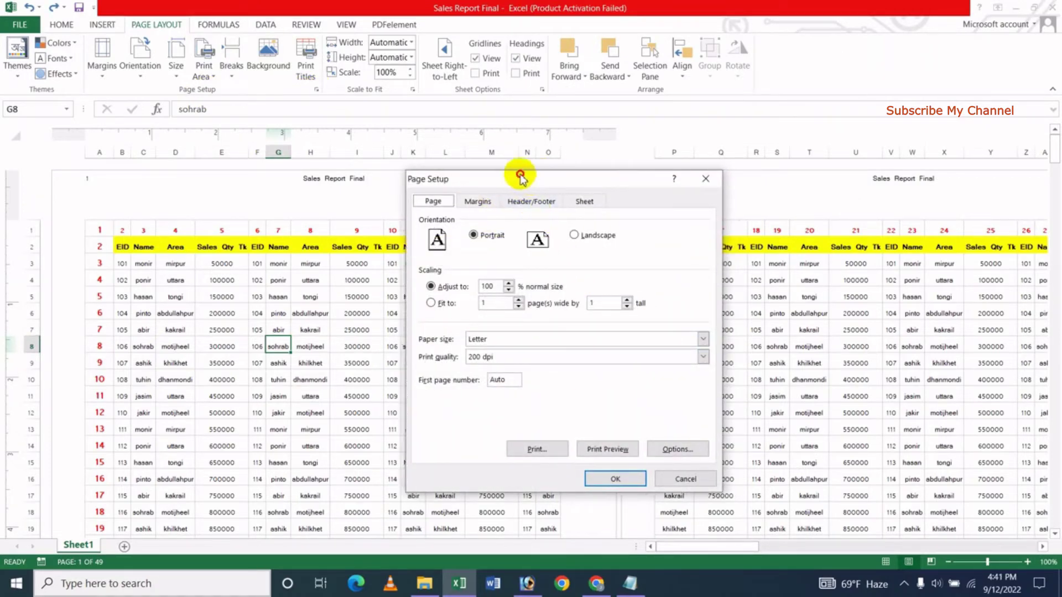
click(506, 199)
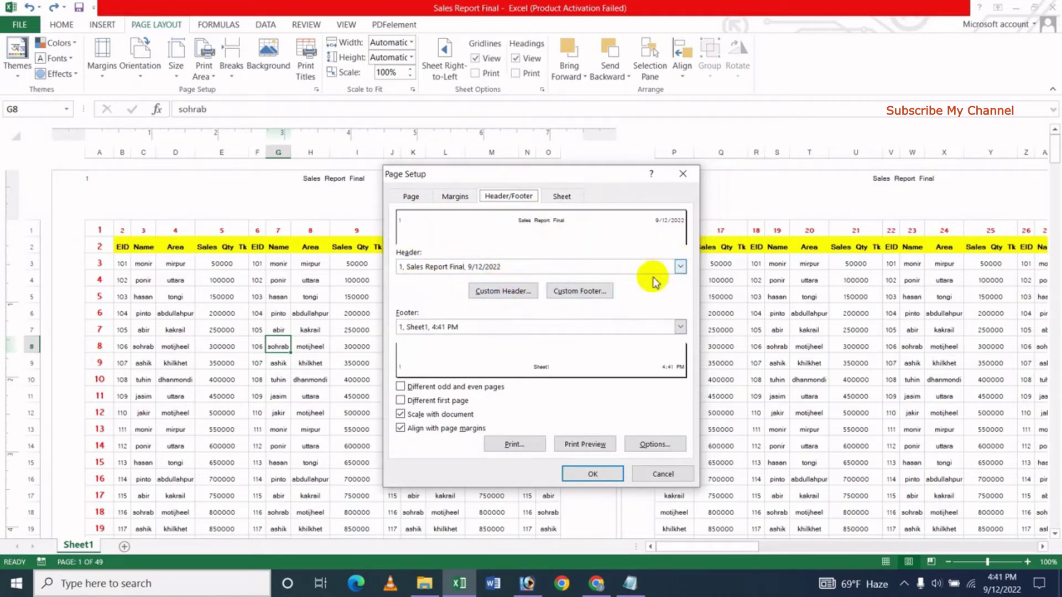
click(681, 268)
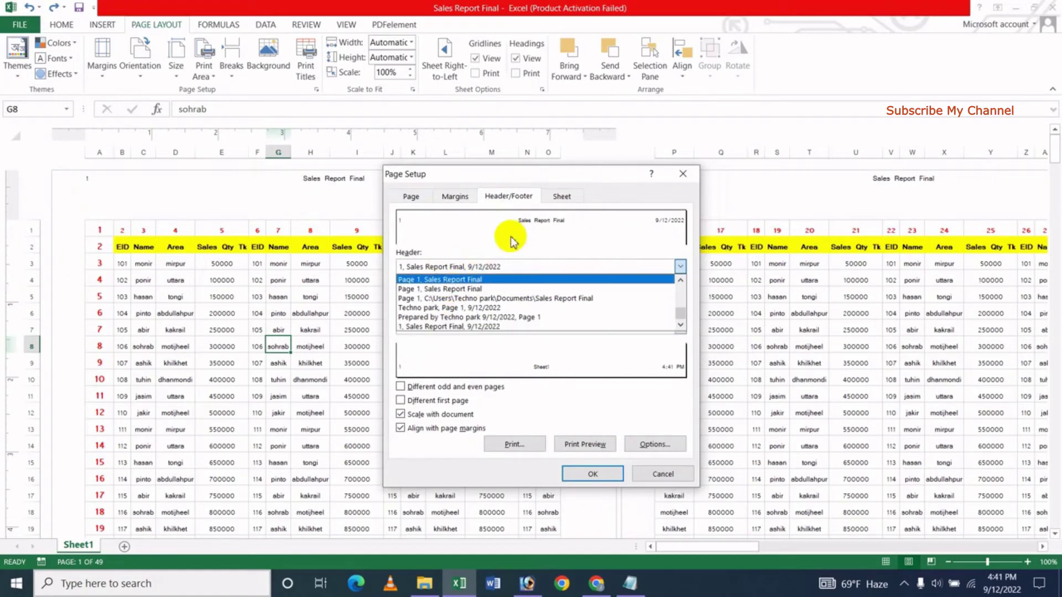
click(510, 232)
click(500, 300)
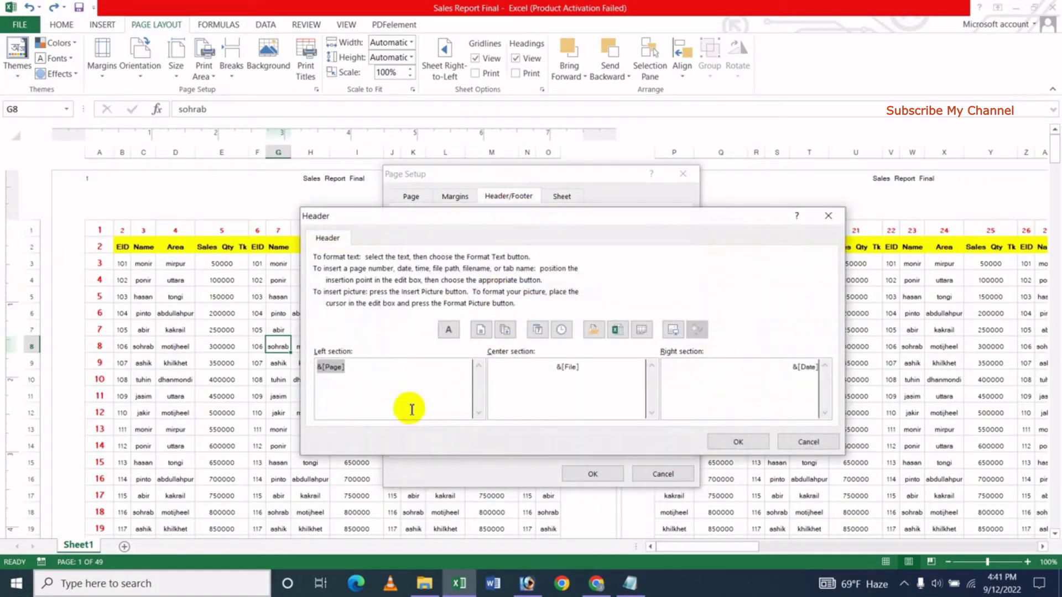
Format the left header section text as ArhialkhanMJ, Bold, size 14.
click(390, 390)
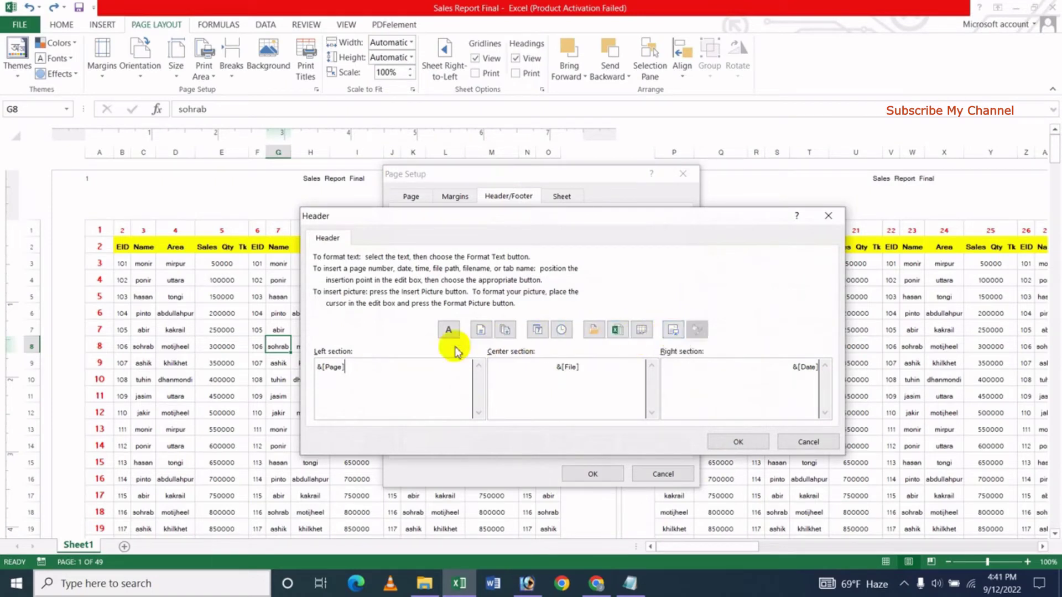
double_click(372, 367)
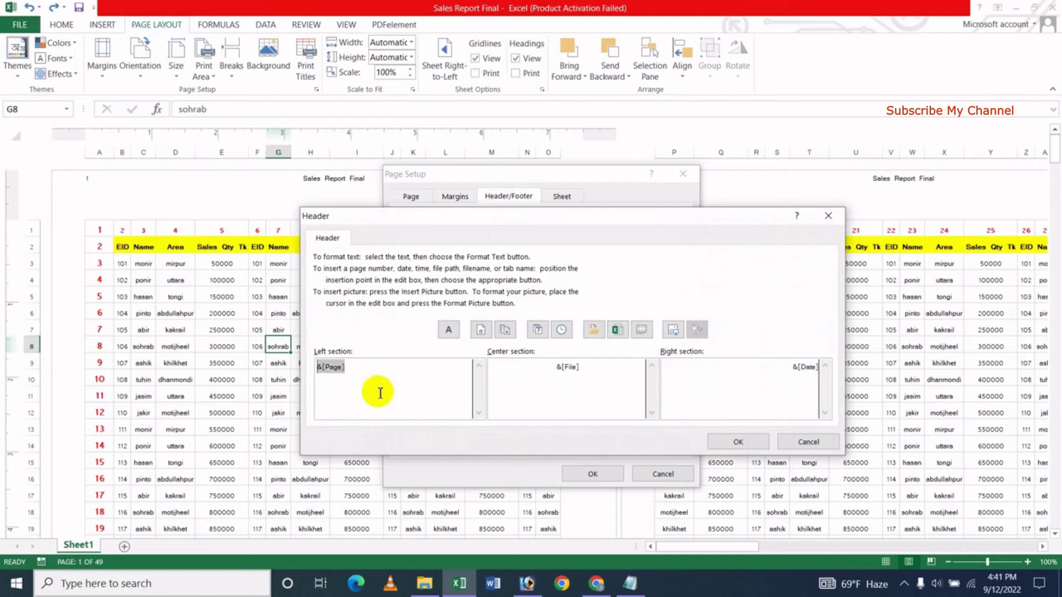
click(448, 331)
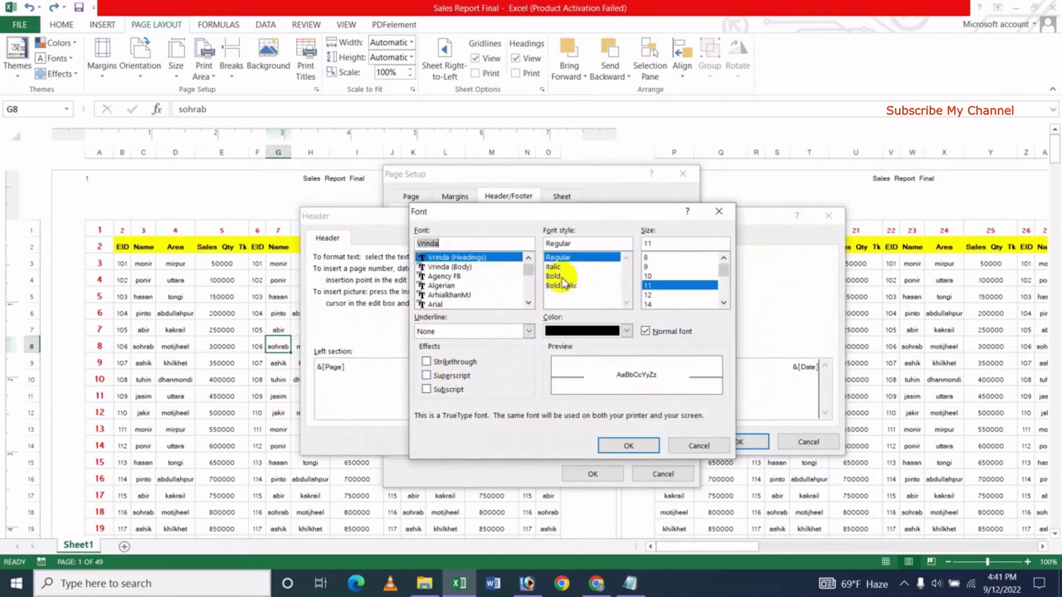
click(448, 295)
click(558, 276)
click(663, 304)
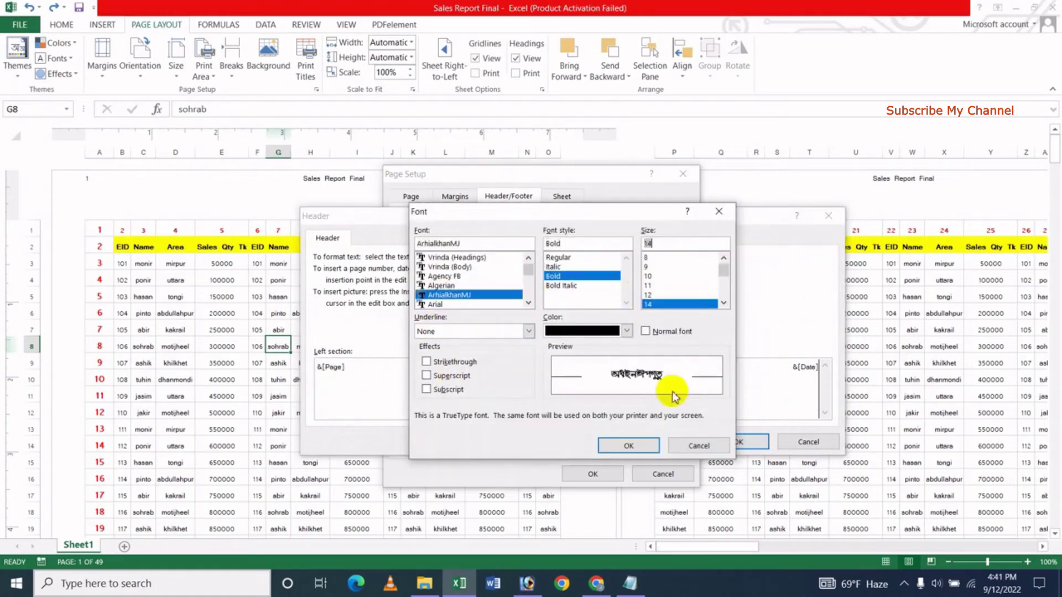
click(642, 452)
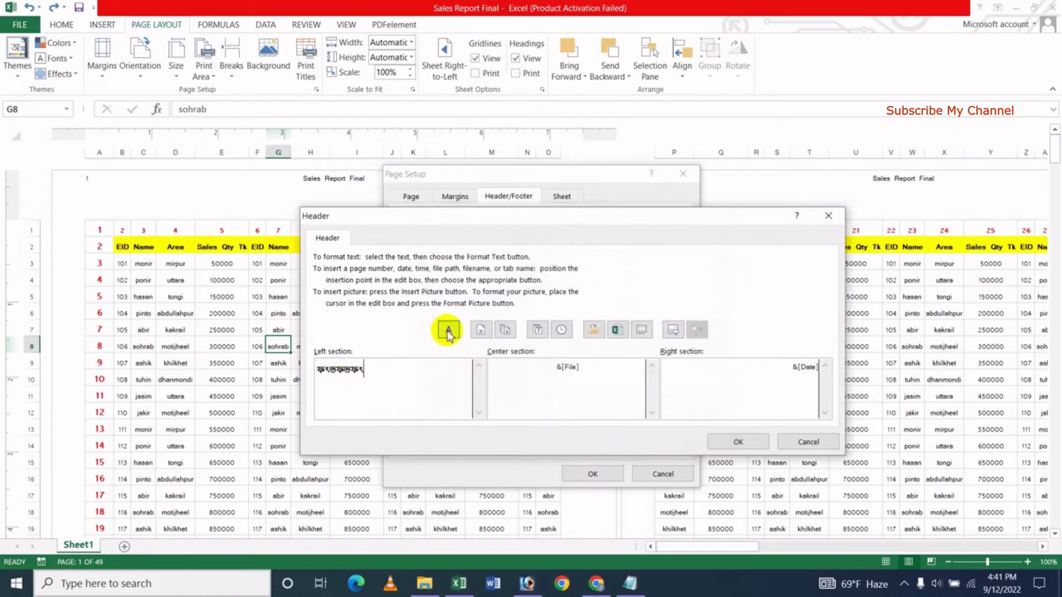
Replace the centre section's &[File] code with the total number of pages and confirm.
drag(598, 370, 556, 368)
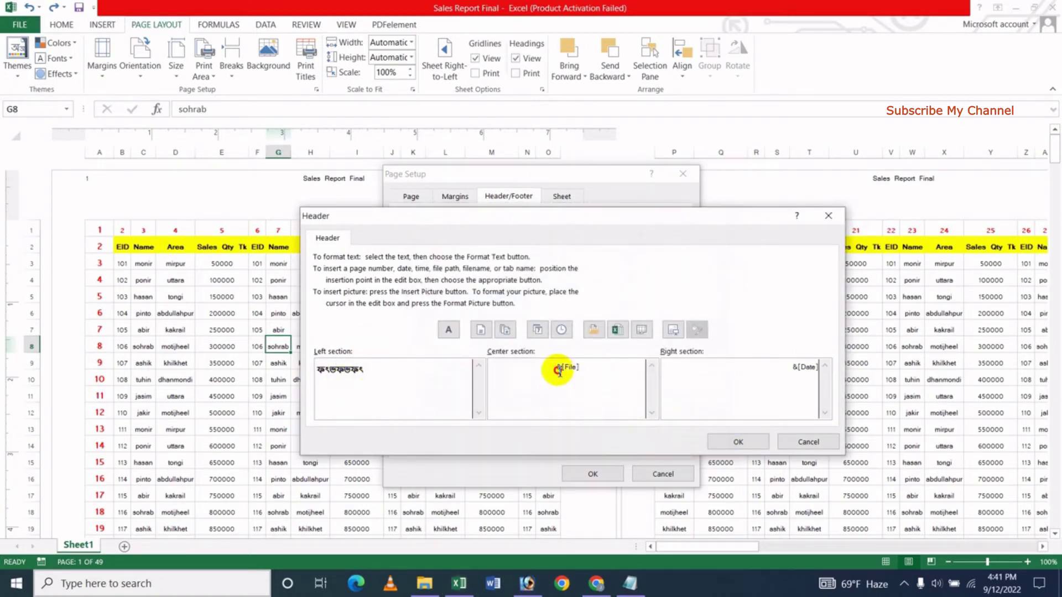
click(505, 331)
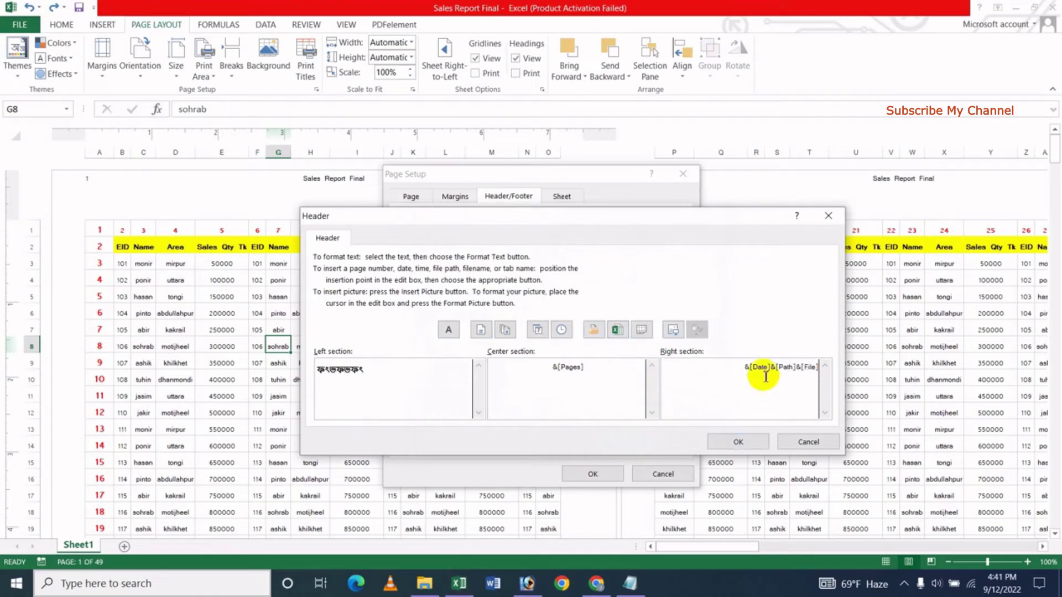
click(739, 442)
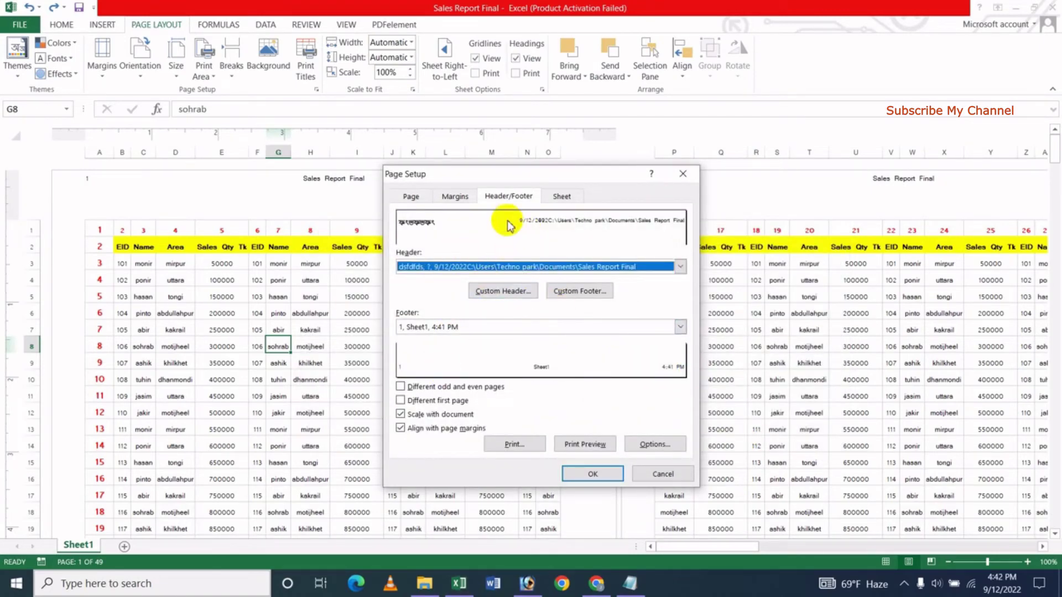
Preview the printed page showing the new custom header, then return to the worksheet.
click(586, 443)
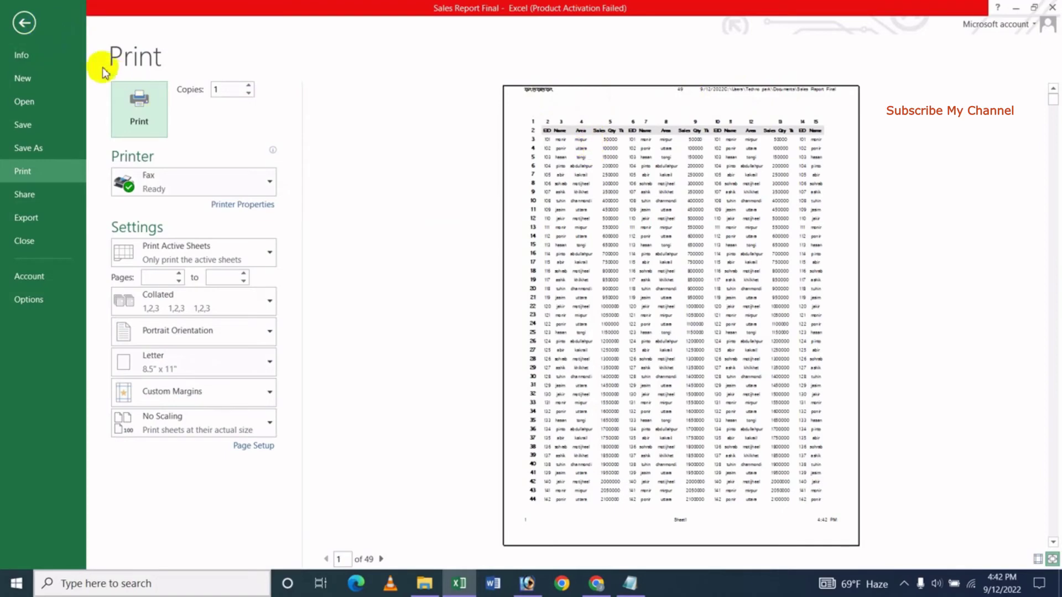
click(23, 24)
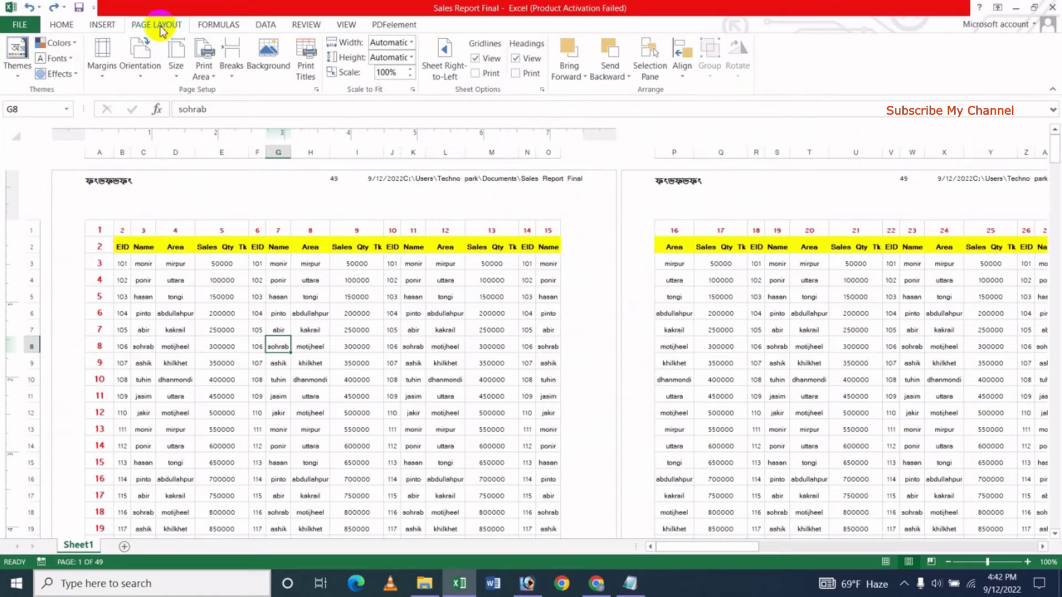
Reopen Custom Header, replace the centre &[Pages] code with 'Jasim & Co', and start picture insertion.
click(317, 89)
click(523, 197)
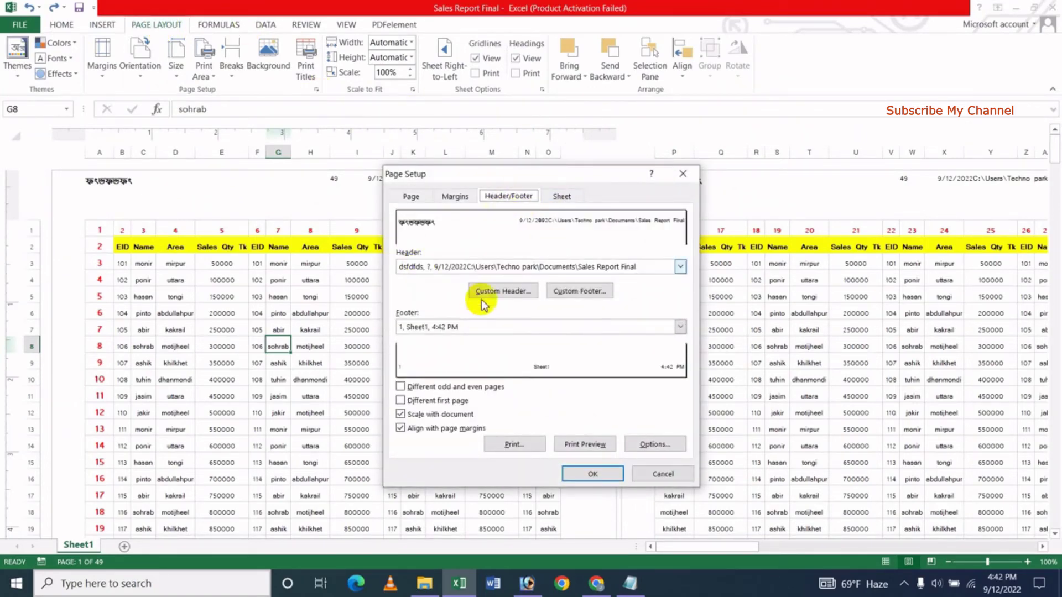
click(509, 298)
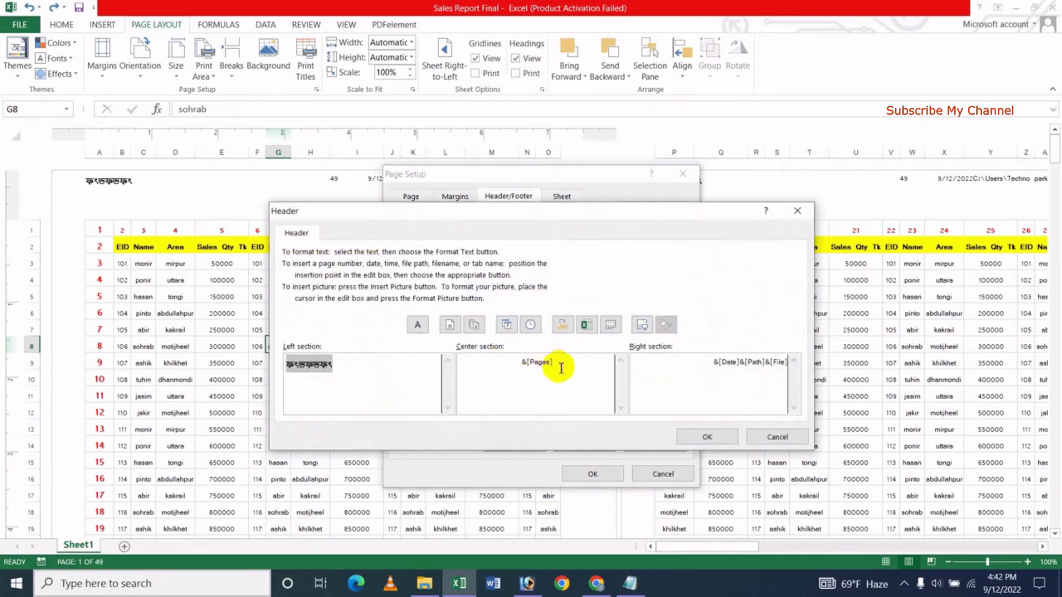
drag(560, 368, 510, 370)
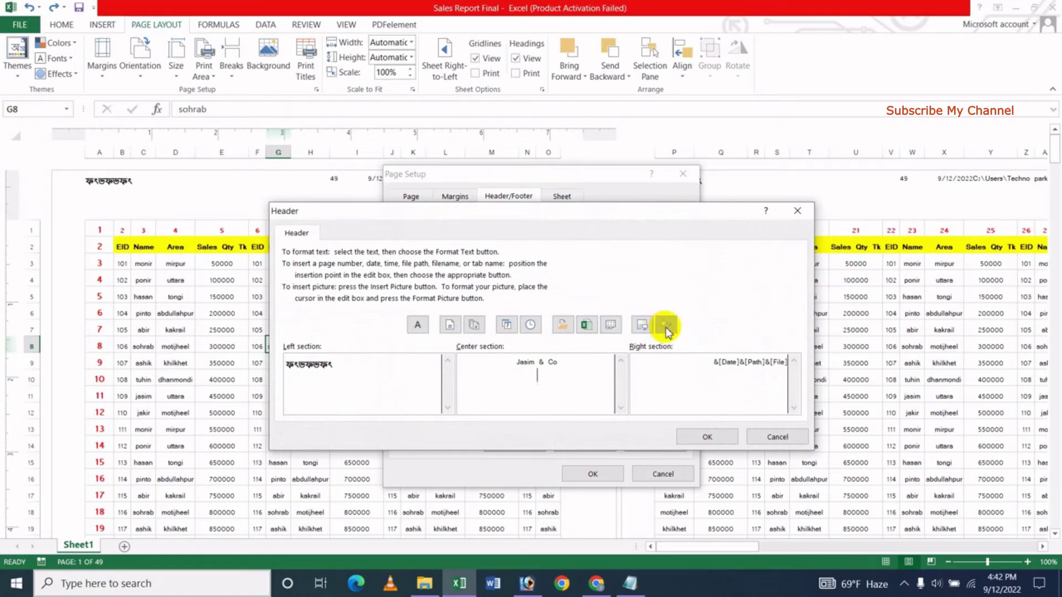
click(641, 327)
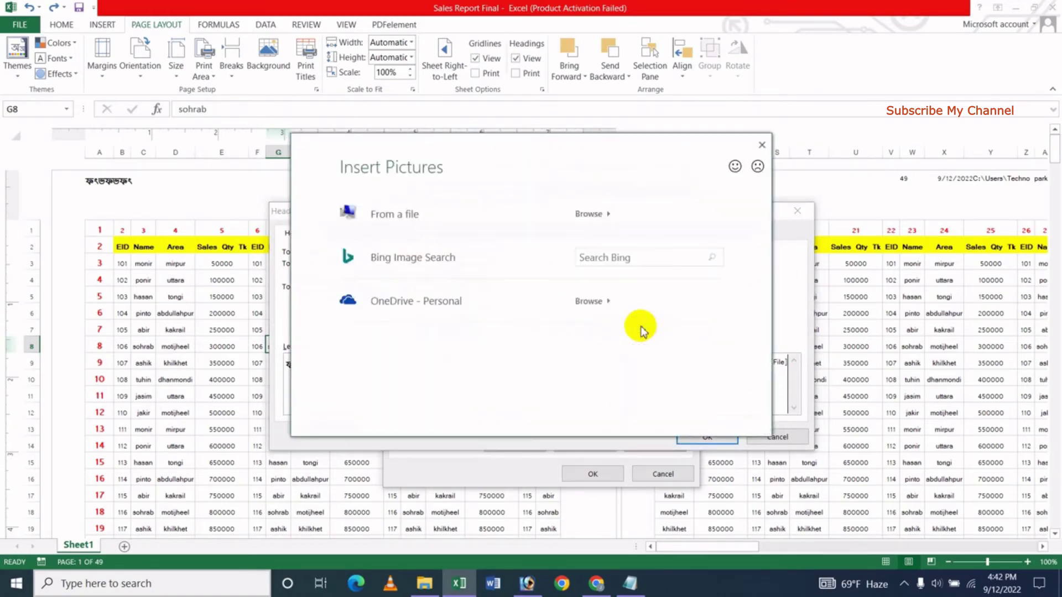
Insert the Icche image from Documents\OK into the centre header and confirm both dialogs.
click(412, 213)
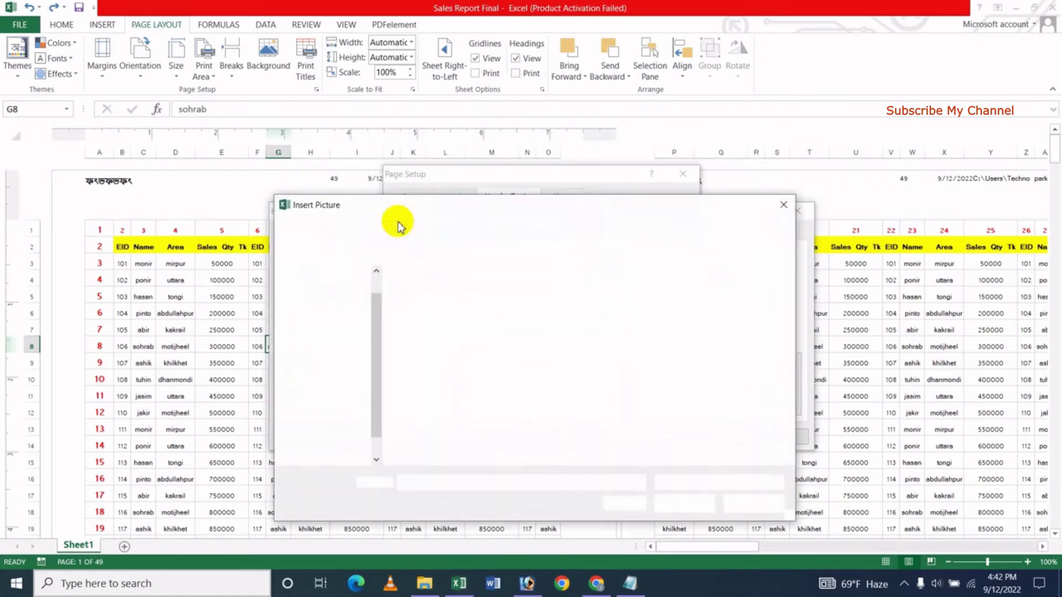
click(589, 310)
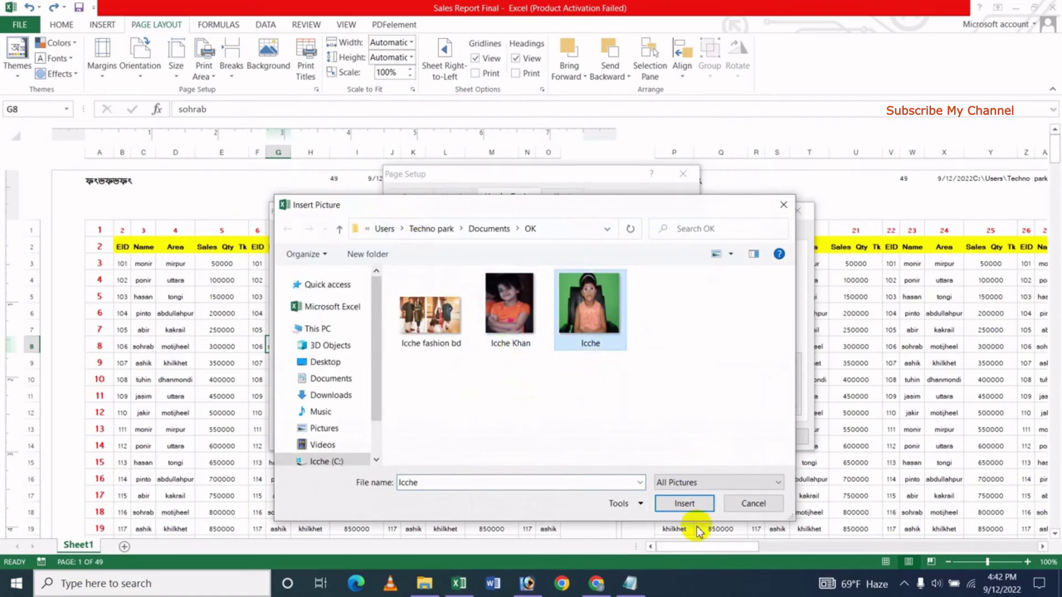
click(686, 505)
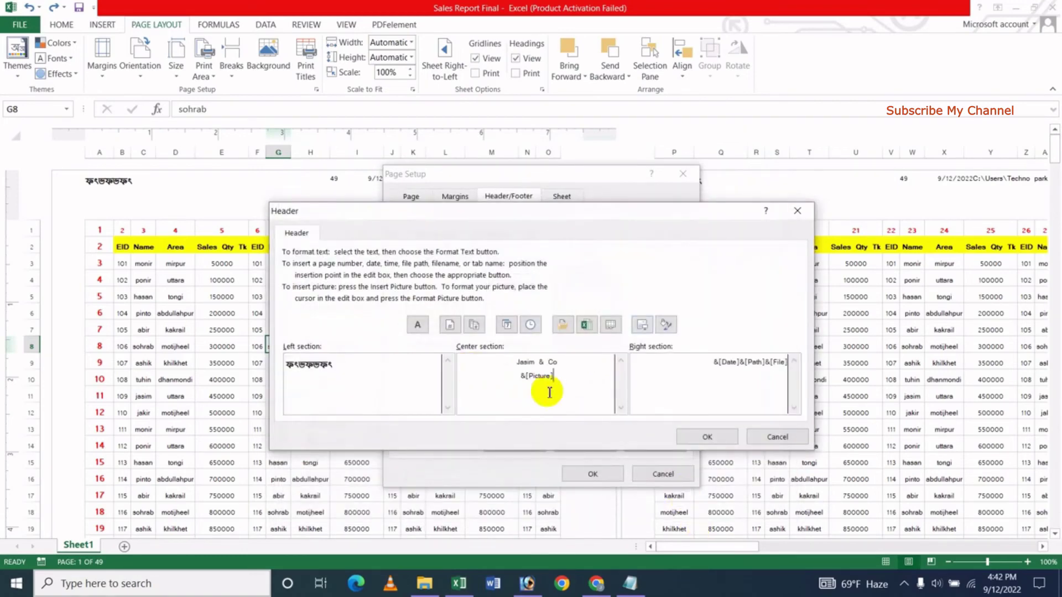
click(710, 437)
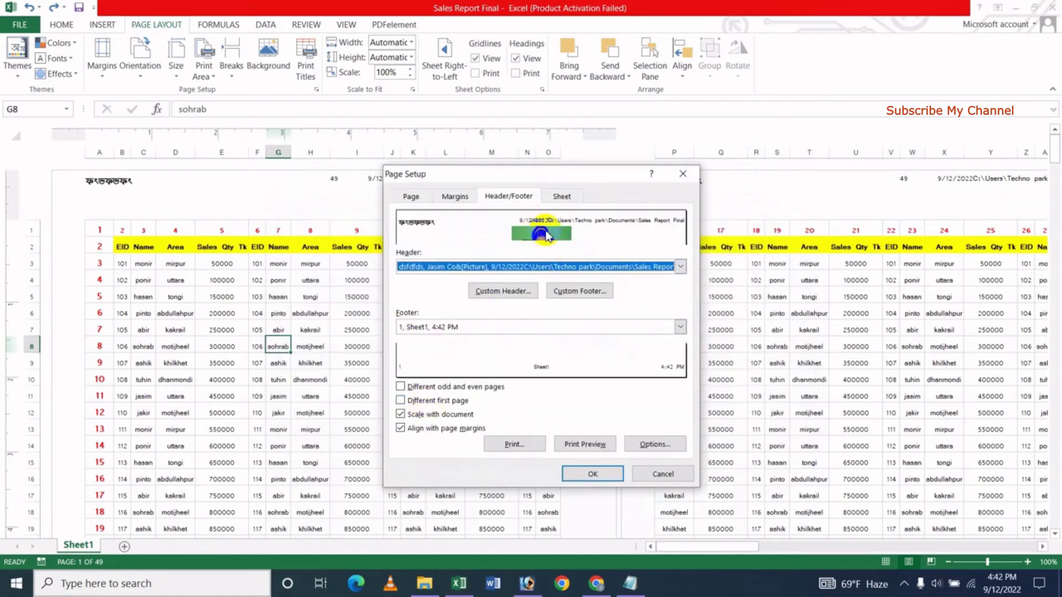
click(599, 479)
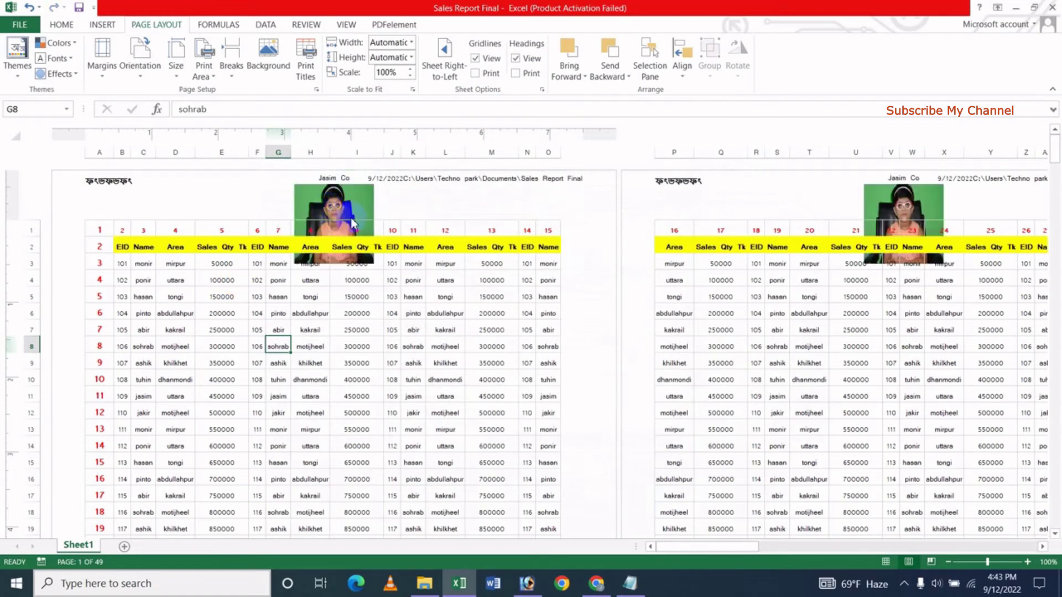
Edit the centre header on the page, select its &[Picture] code, and show Header & Footer design tools.
click(346, 203)
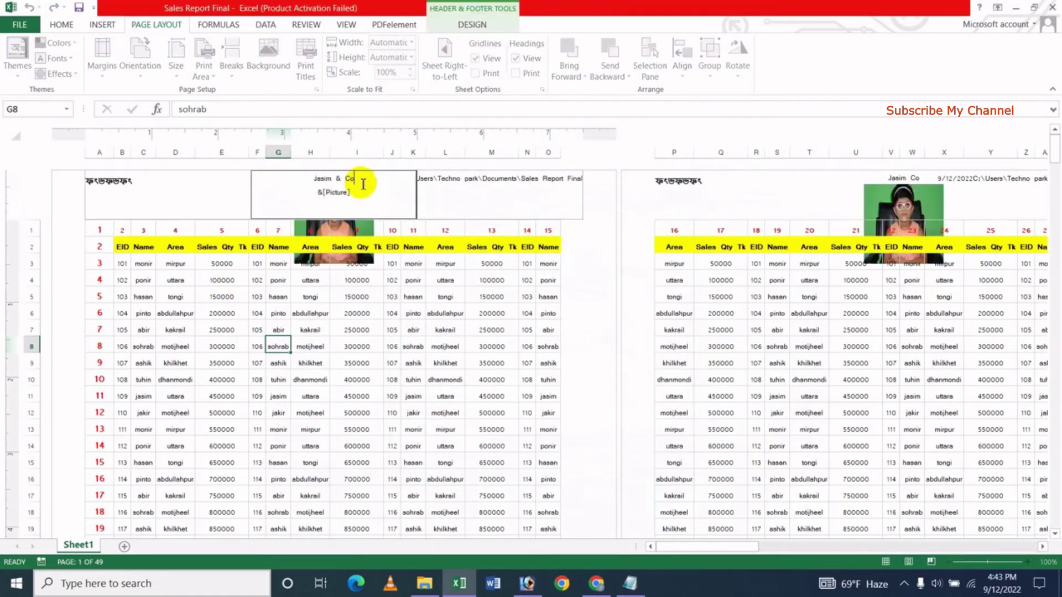
drag(358, 195, 318, 193)
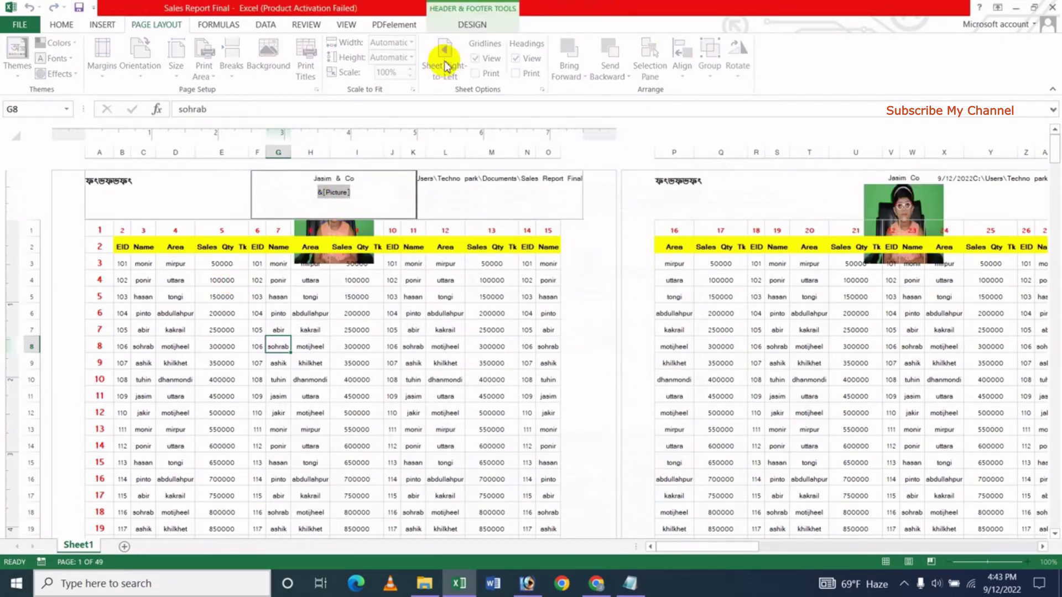
click(470, 26)
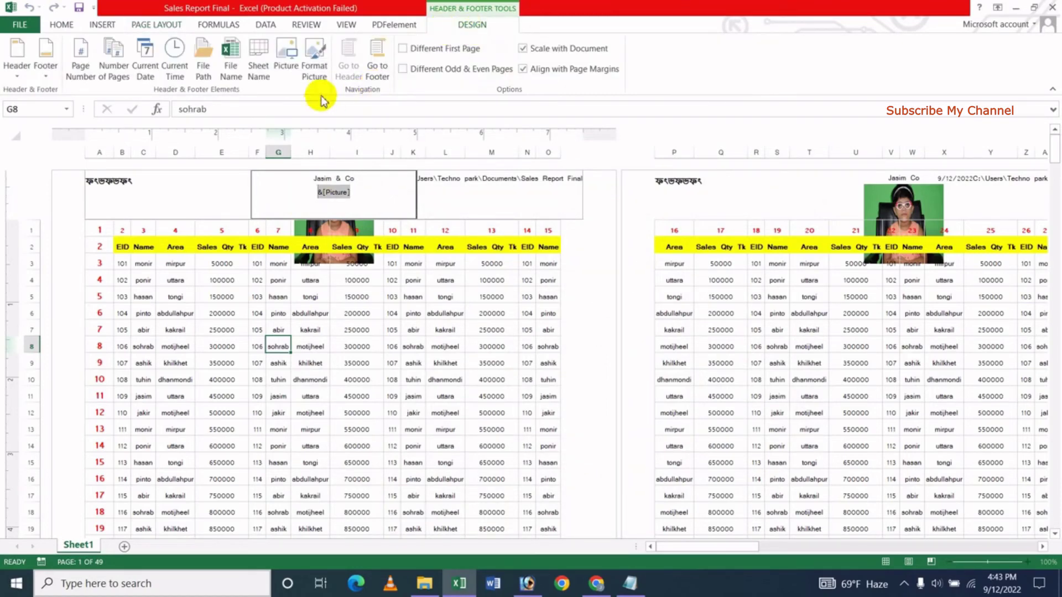
Set the header picture height to 0.50 inch (42% scale) and return to the cells.
click(314, 58)
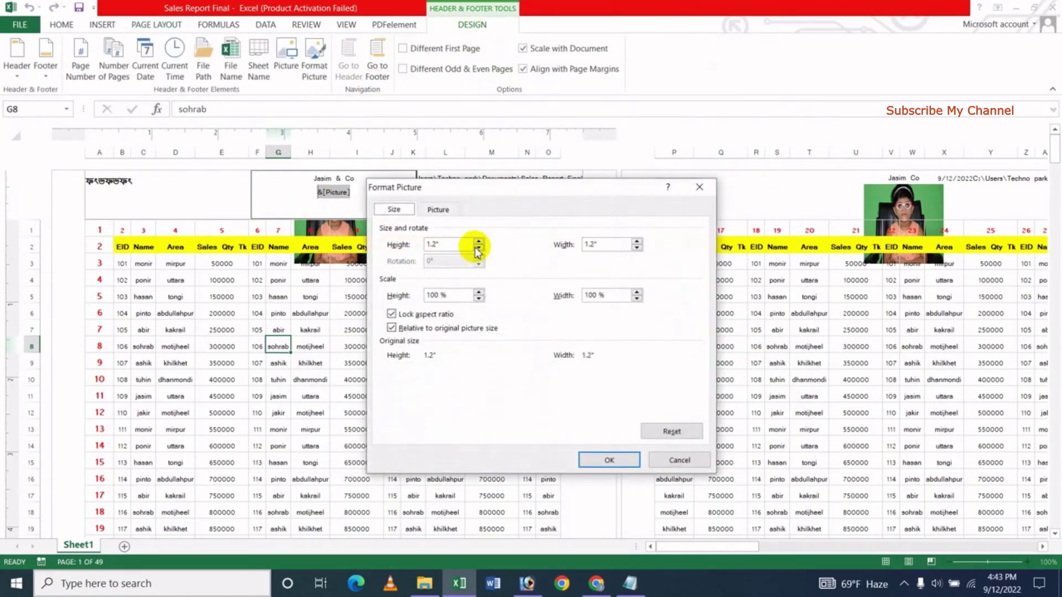
drag(459, 246, 281, 249)
text(0.5)
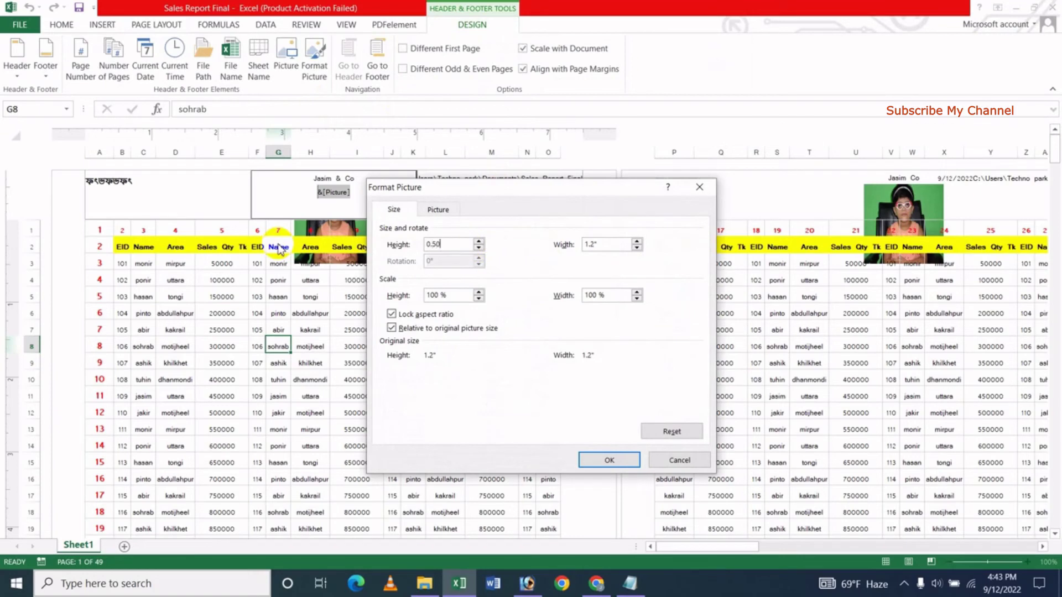
key(Tab)
text(0.6)
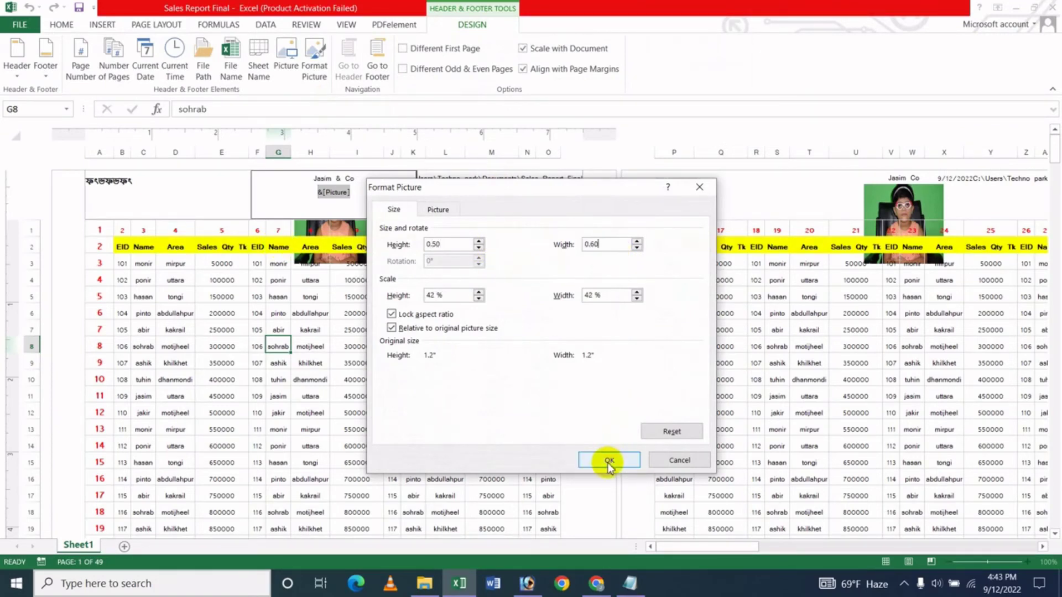
click(609, 460)
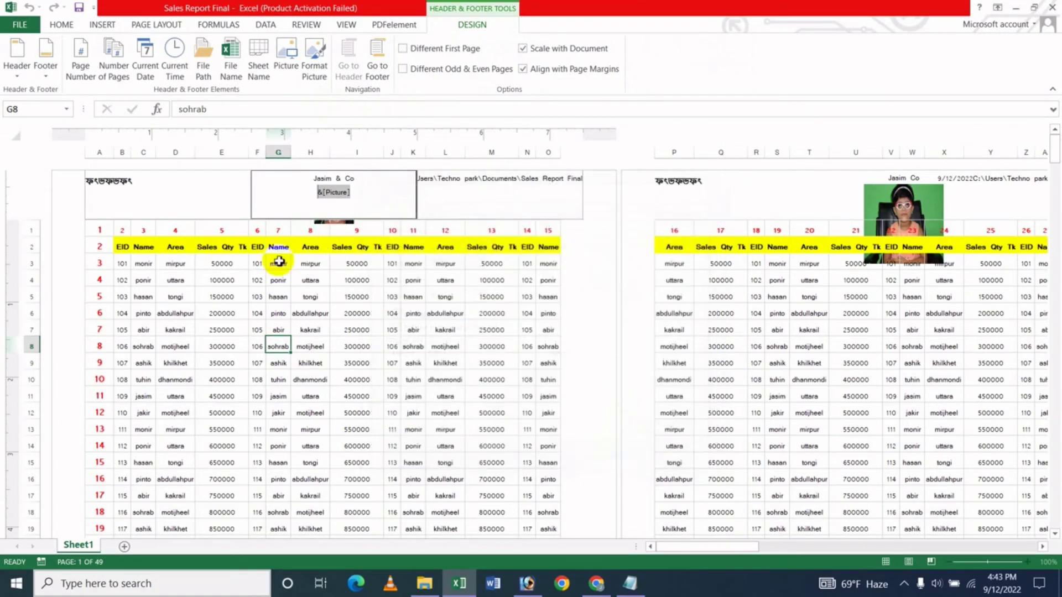
click(354, 327)
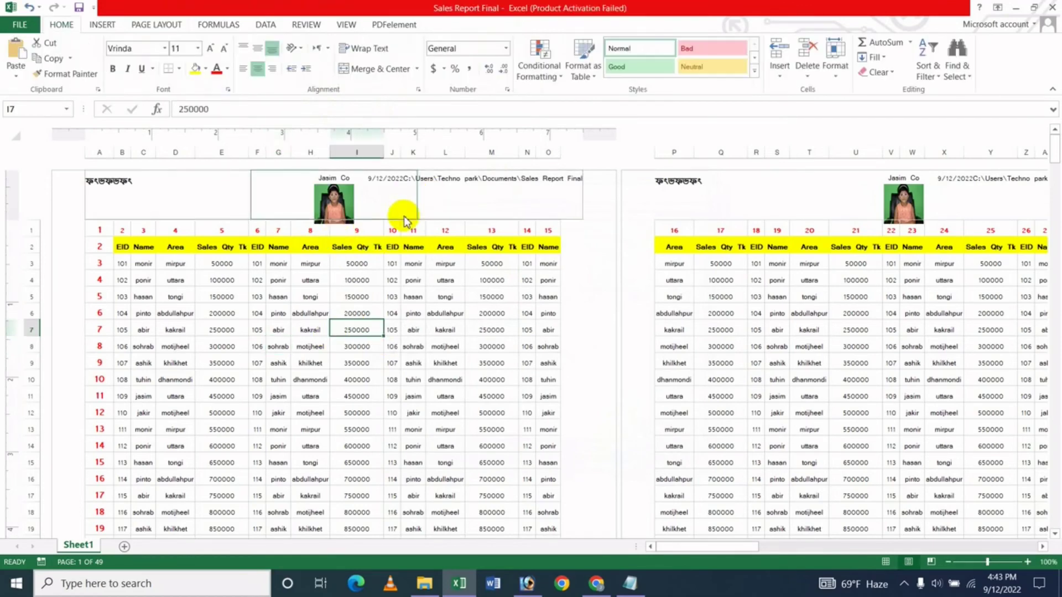
Reopen Page Setup's Header/Footer settings, check the Custom Header editor, and cancel without changes.
click(157, 24)
click(316, 89)
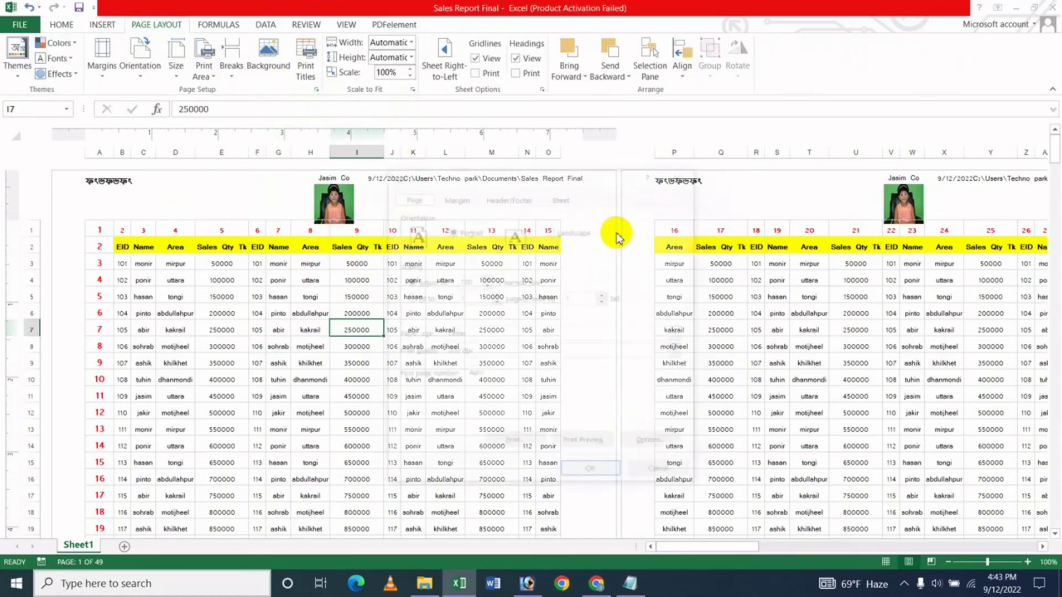
click(510, 198)
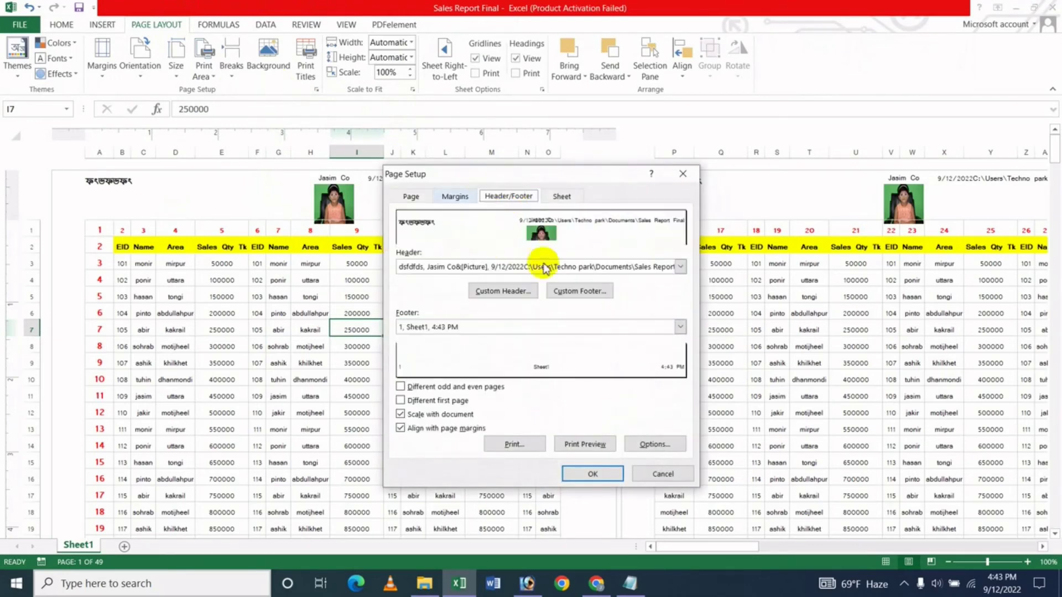
click(523, 299)
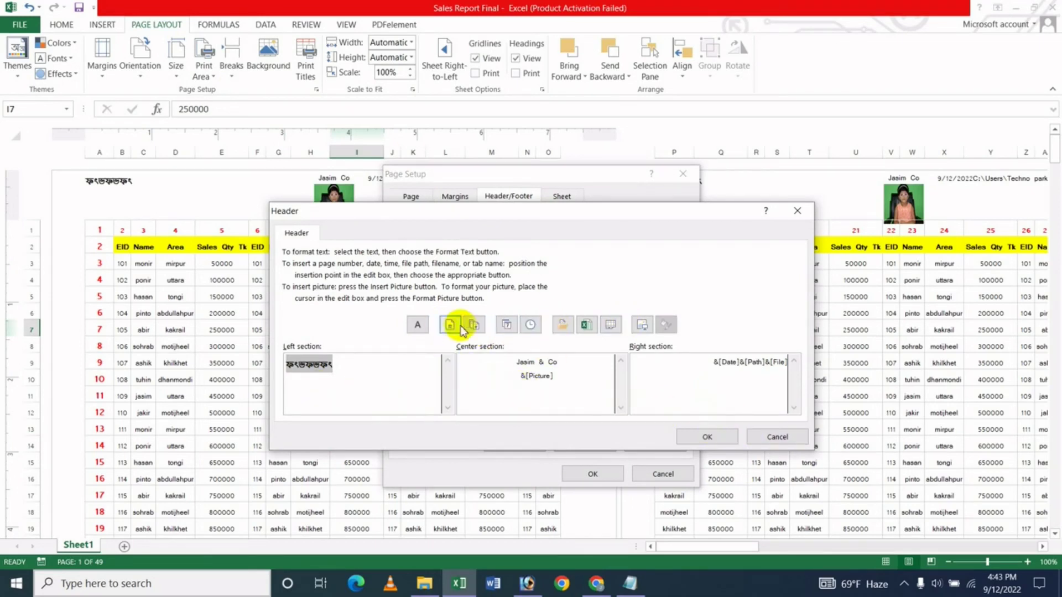
click(770, 432)
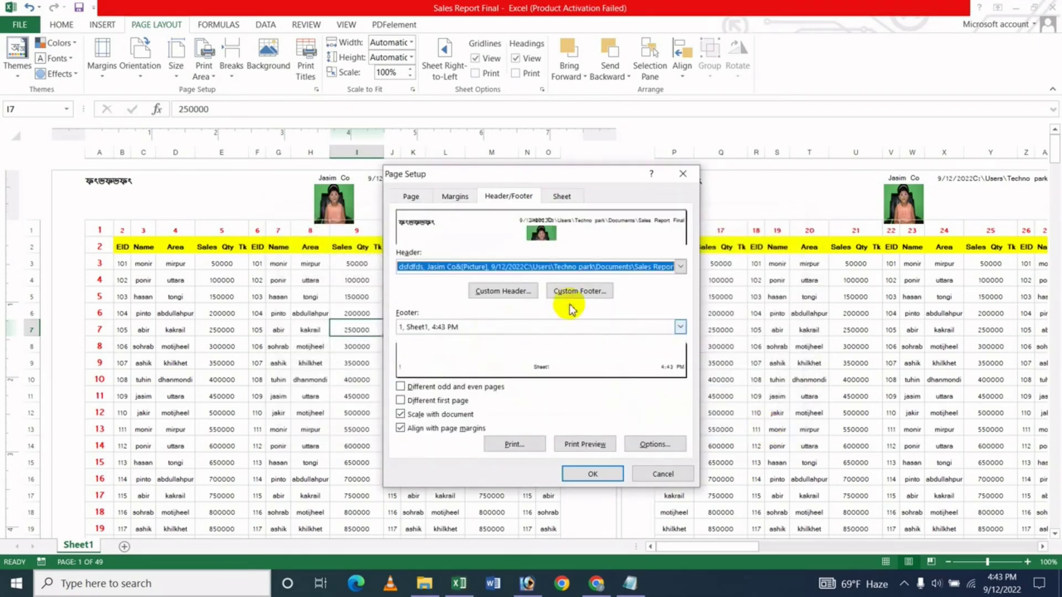
click(582, 292)
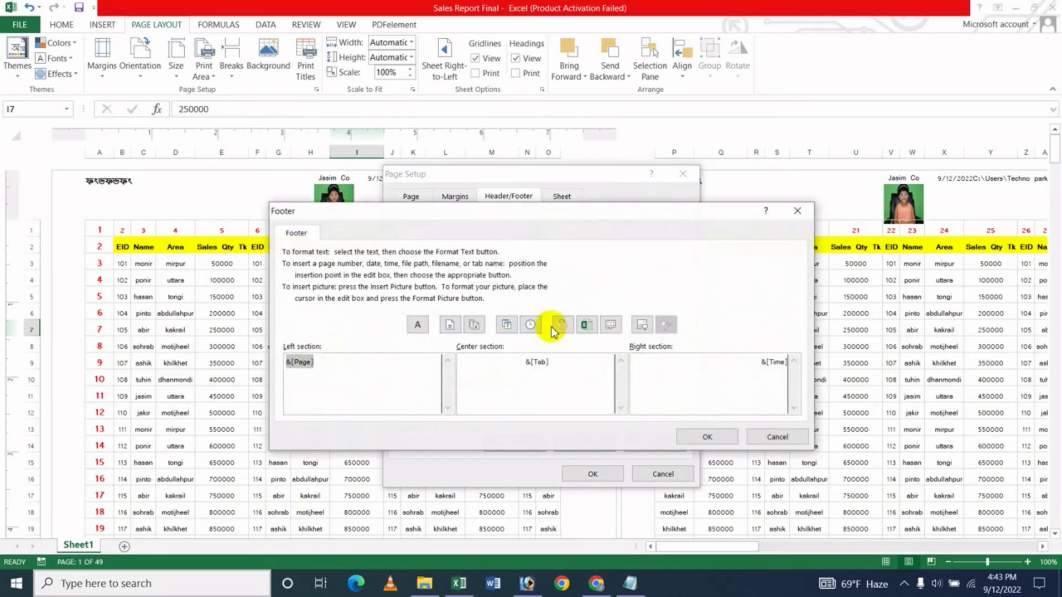
click(330, 378)
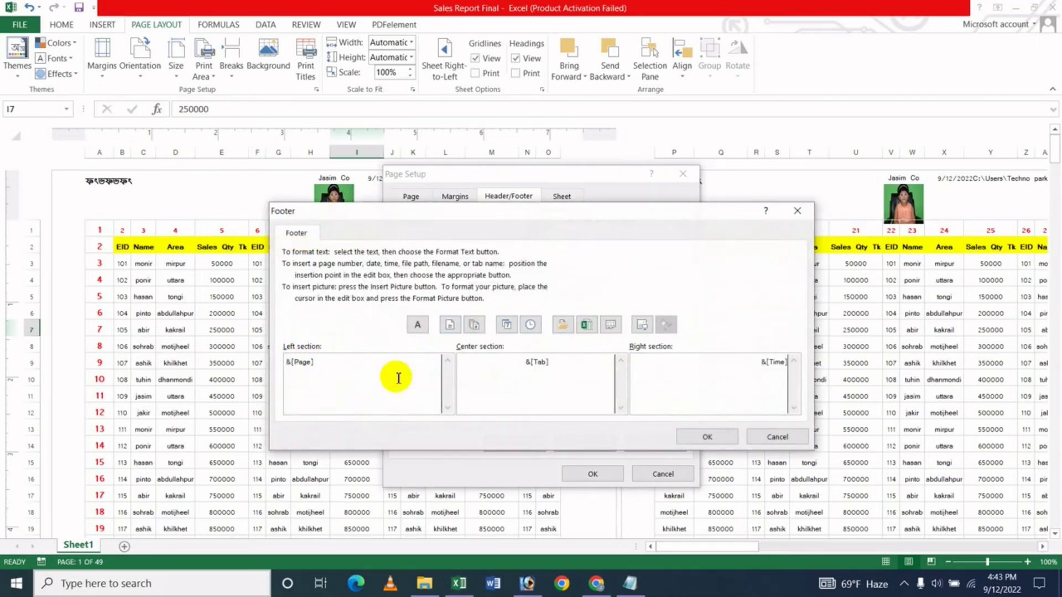
click(540, 367)
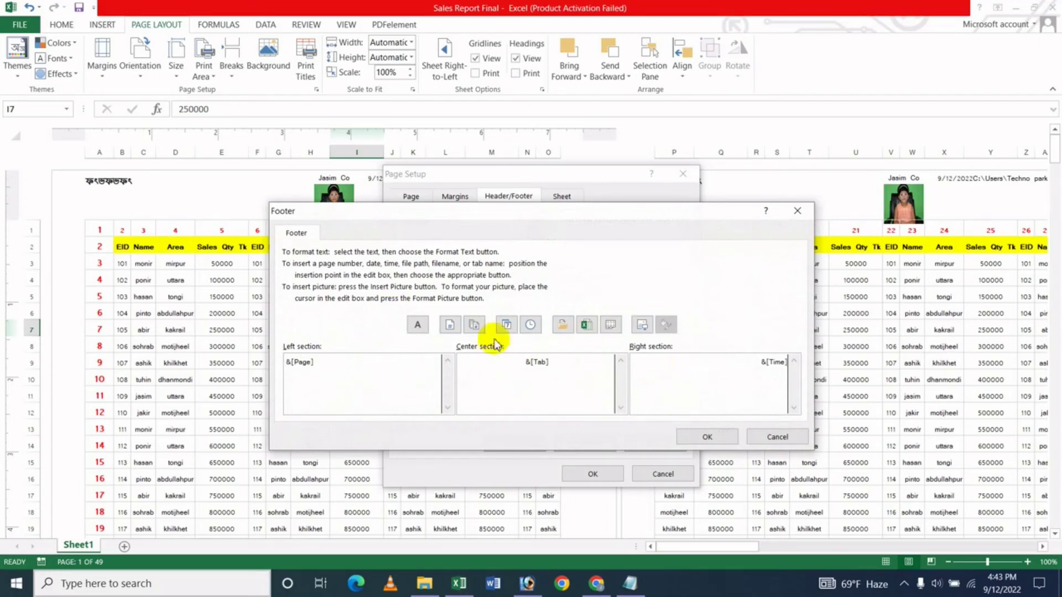
click(775, 438)
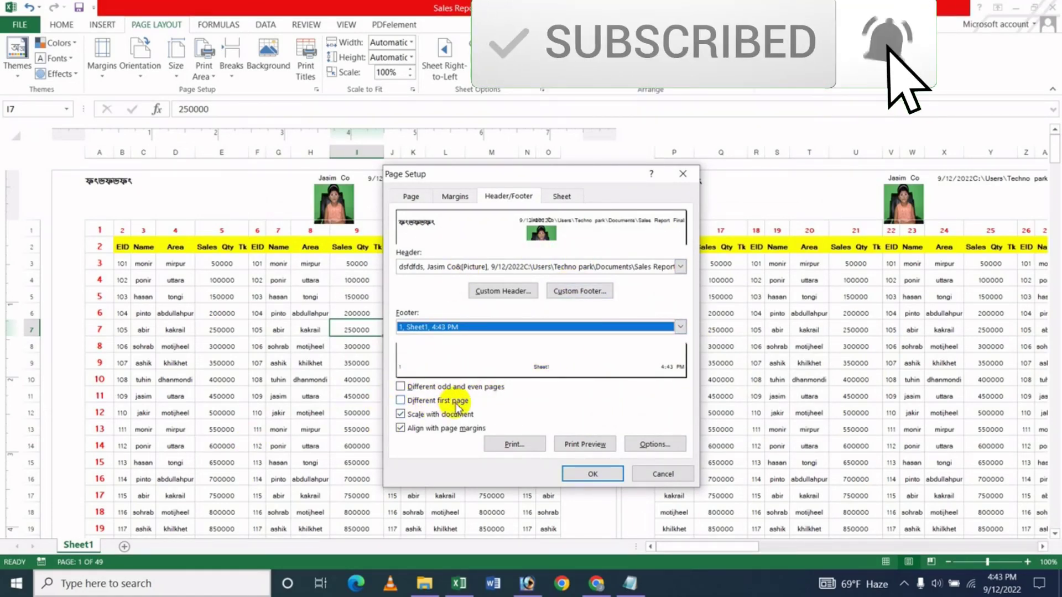
click(399, 415)
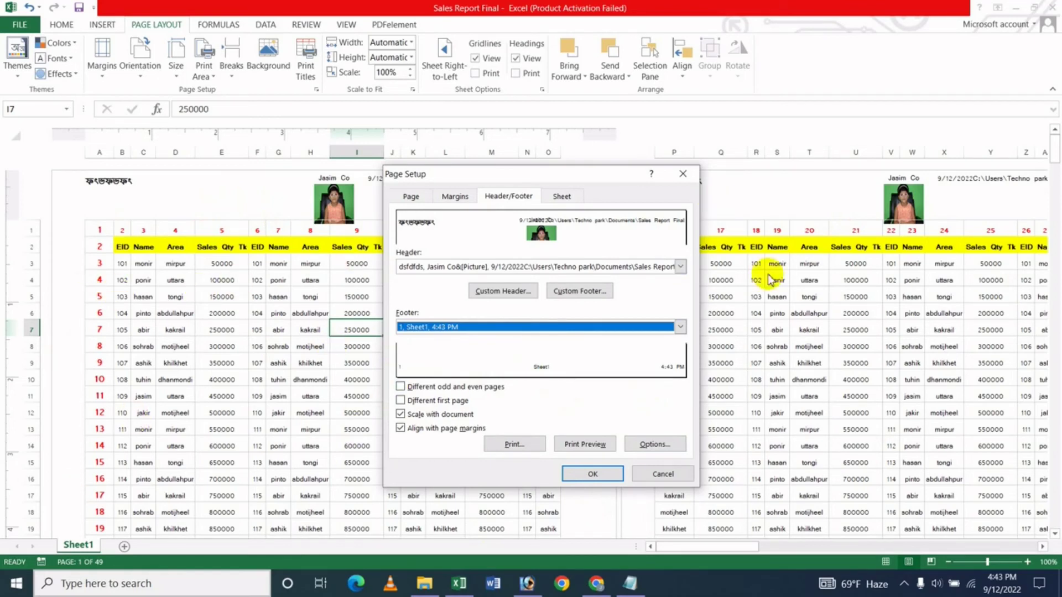
click(449, 196)
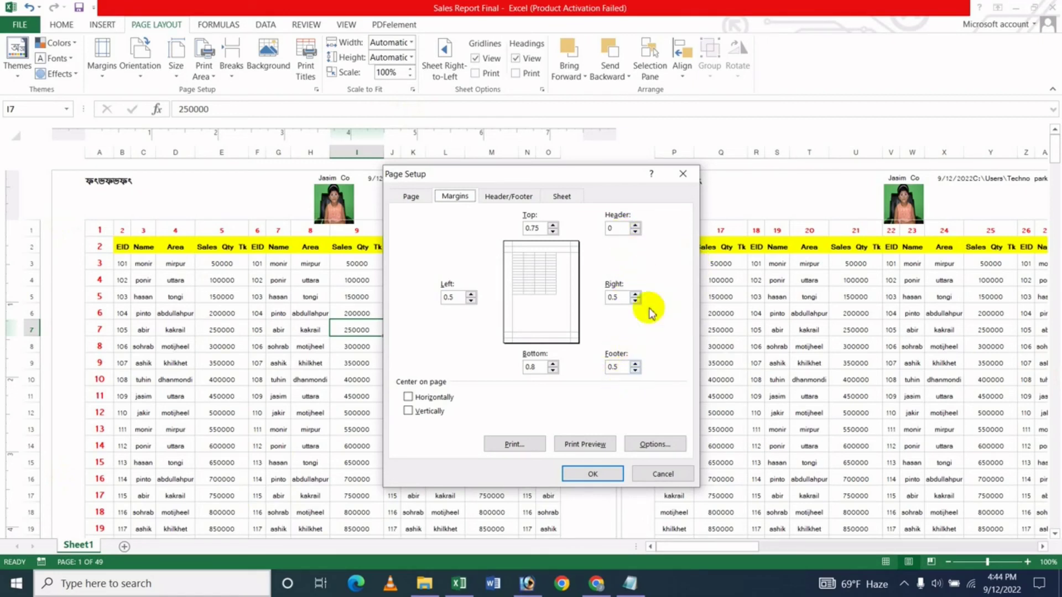
click(507, 196)
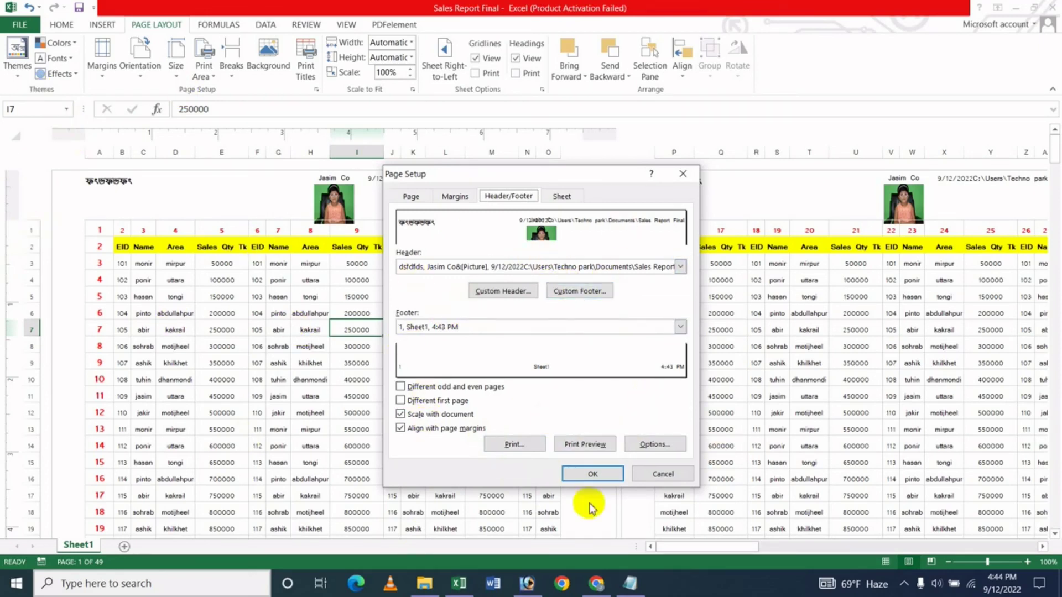
Confirm the Page Setup header and footer, then switch to the YouTube channel's videos page in Chrome.
click(589, 472)
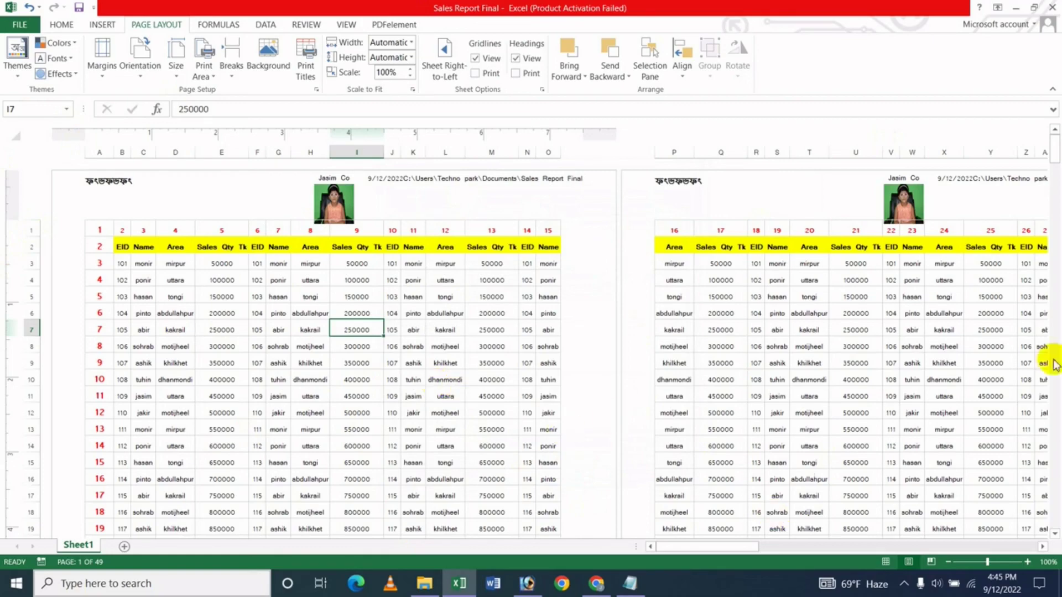
click(609, 587)
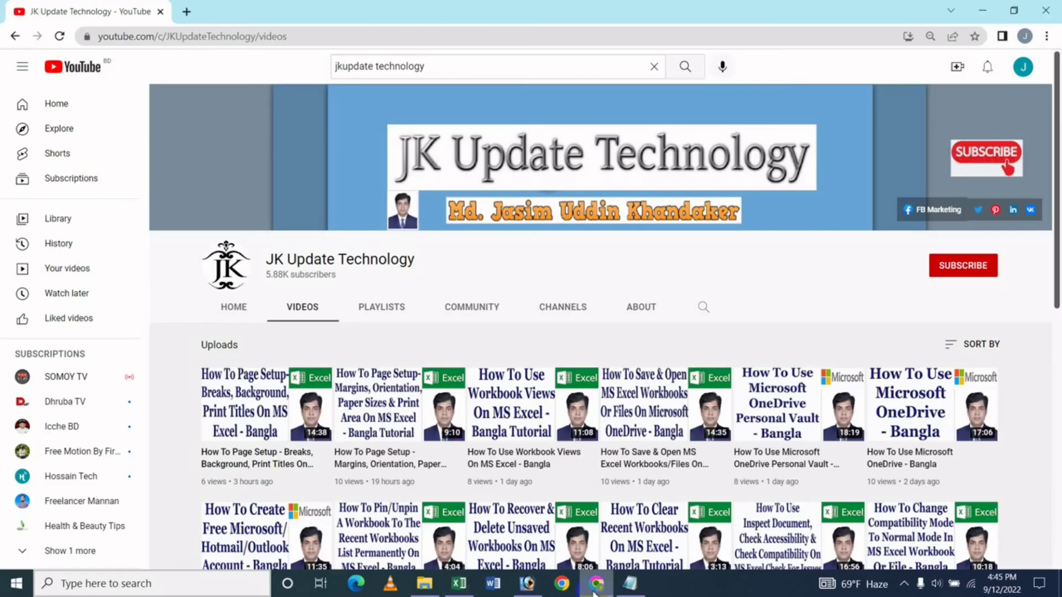